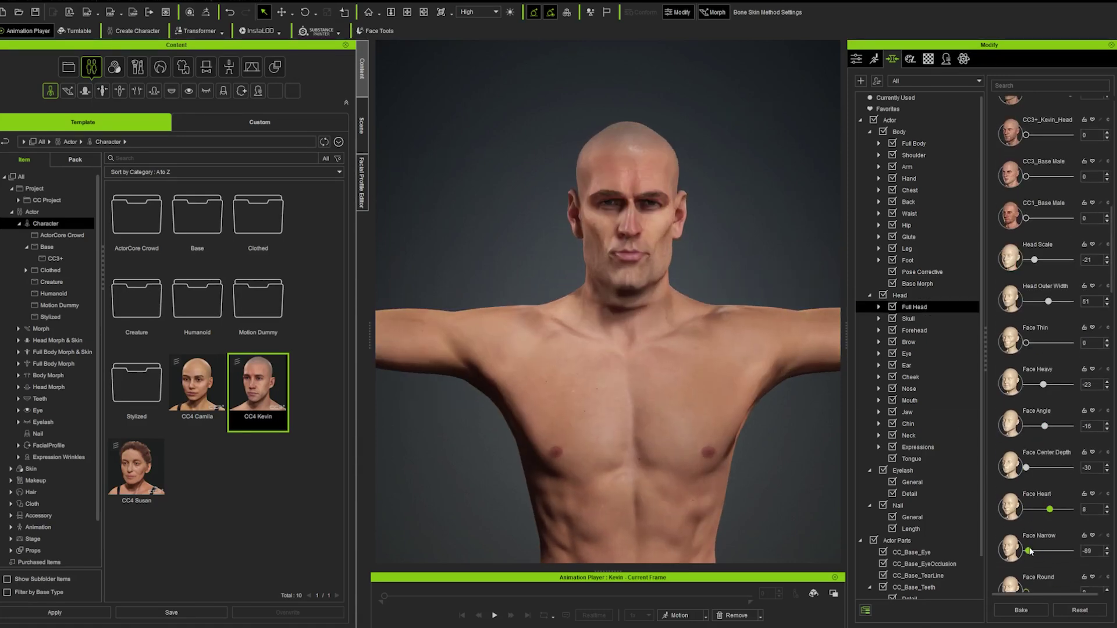
- Adjust the full-head morphs, setting Face Narrow to -81 and tuning Face Round, Face Square and Face Old
{"action": "scroll", "coordinate": [1069, 546], "scroll_direction": "down", "scroll_amount": 2}
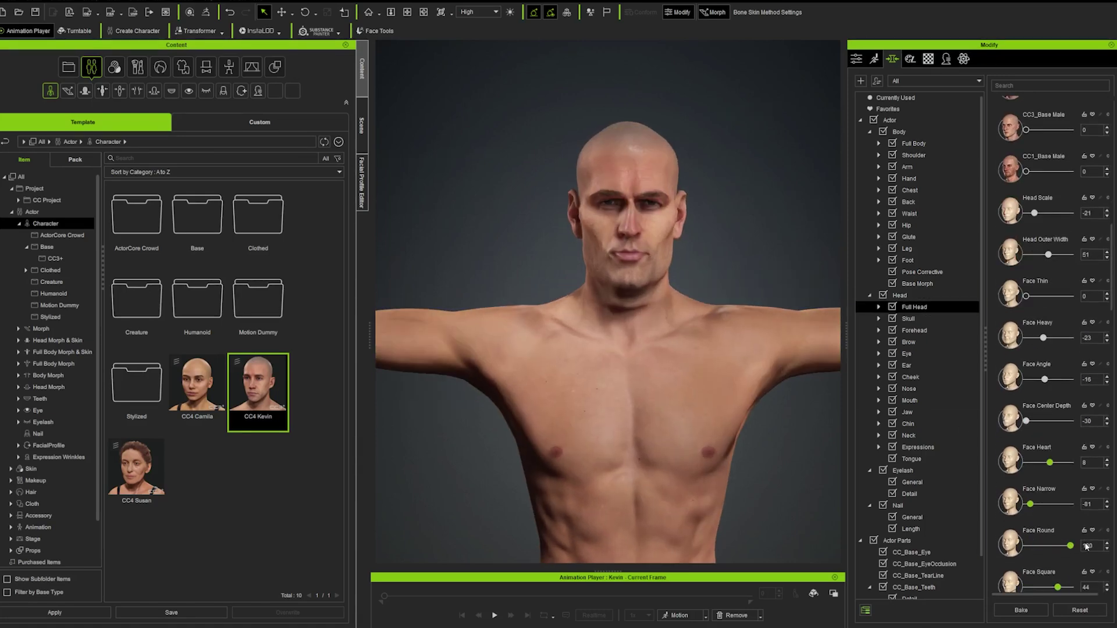
{"action": "scroll", "coordinate": [1043, 523], "scroll_direction": "down", "scroll_amount": 6}
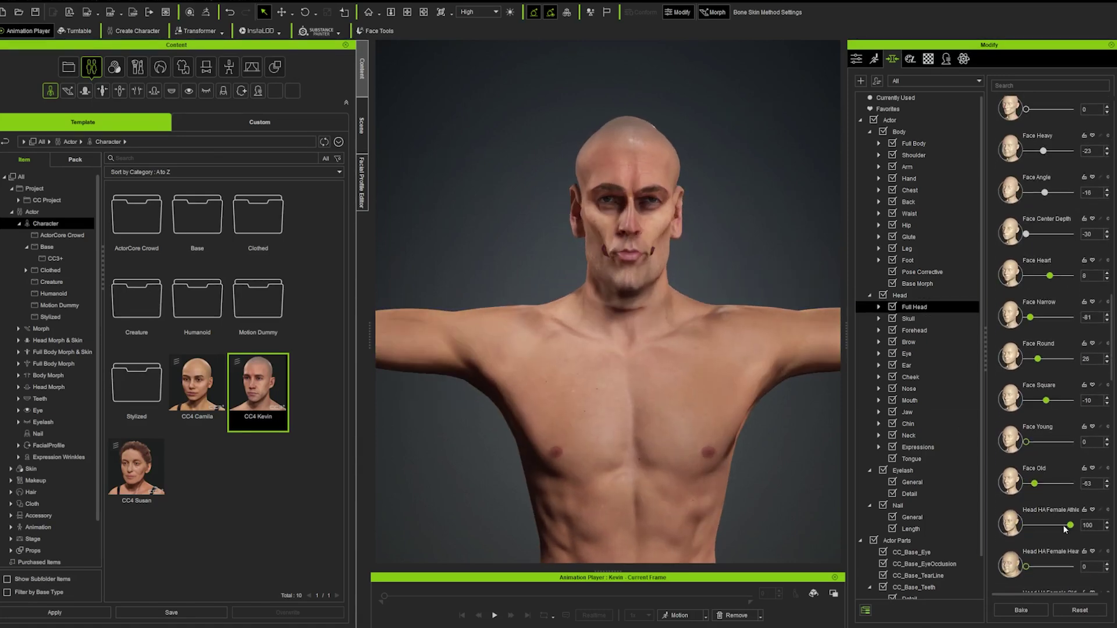
{"action": "left_click_drag", "start_coordinate": [1040, 568], "coordinate": [1026, 568]}
{"action": "scroll", "coordinate": [1028, 541], "scroll_direction": "down", "scroll_amount": 9}
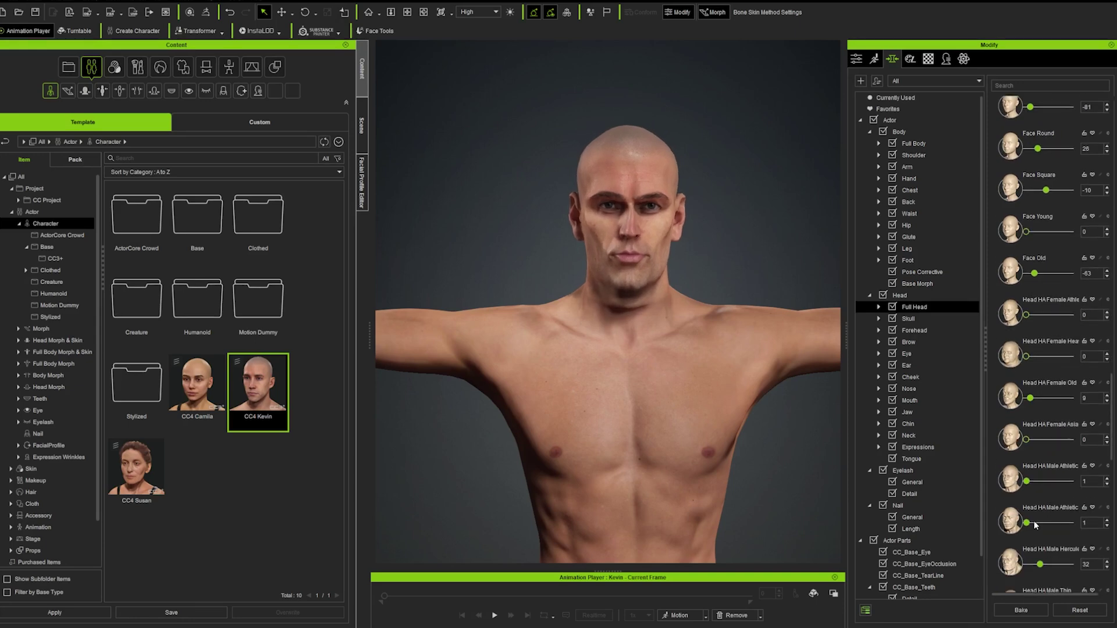
- Blend the full head using CC3+ Caleb_Head at 72, CC3+ Kevin_Head at 23 and CC1_Base Male at 62
{"action": "left_click", "coordinate": [661, 232]}
{"action": "left_click", "coordinate": [665, 201]}
{"action": "left_click_drag", "start_coordinate": [658, 233], "coordinate": [657, 233]}
{"action": "left_click", "coordinate": [623, 163]}
{"action": "right_click_drag", "start_coordinate": [573, 209], "coordinate": [667, 266]}
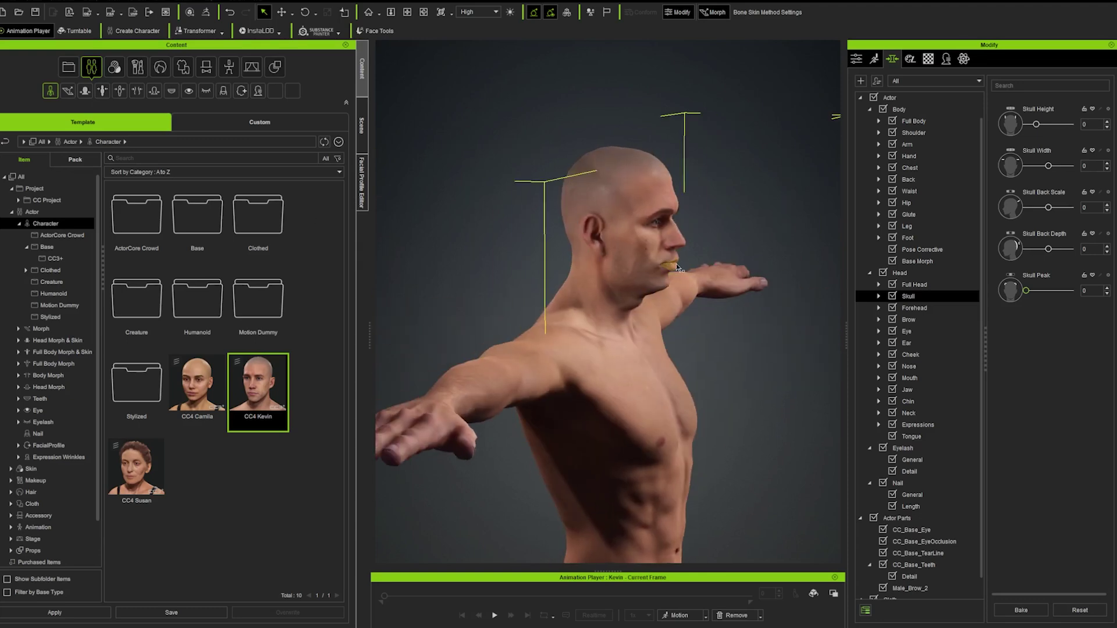
{"action": "left_click", "coordinate": [924, 285]}
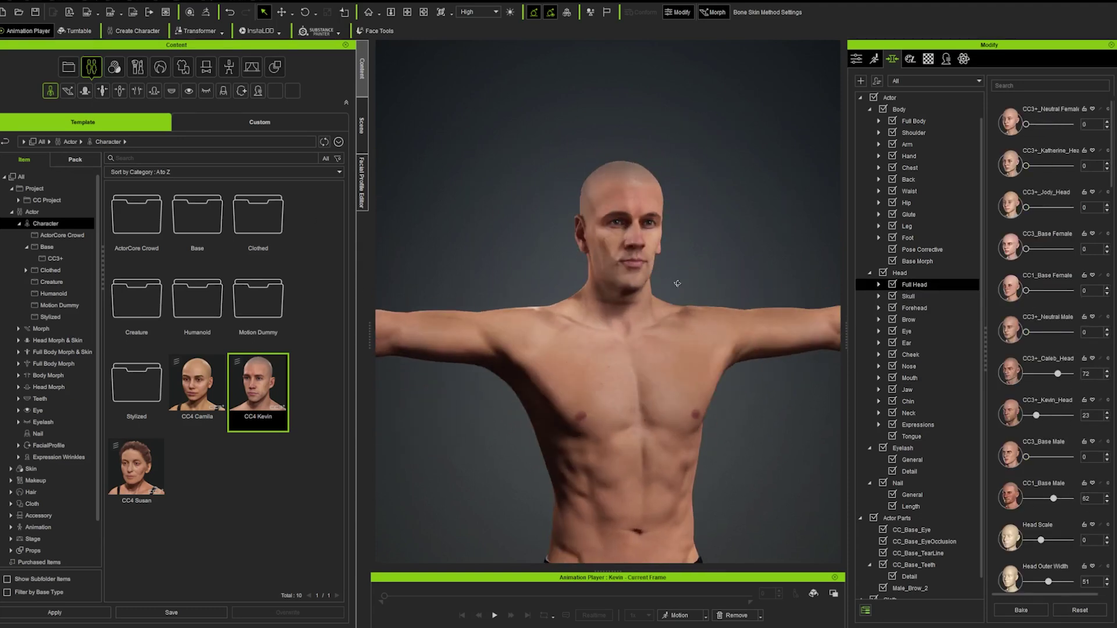
- Reshape the nose with Nose Scale -100, Nose Height -100, Nose Depth -33, Nose Pinch 42 and the first Nose Ridge Upper morph at 32
{"action": "left_click", "coordinate": [908, 366]}
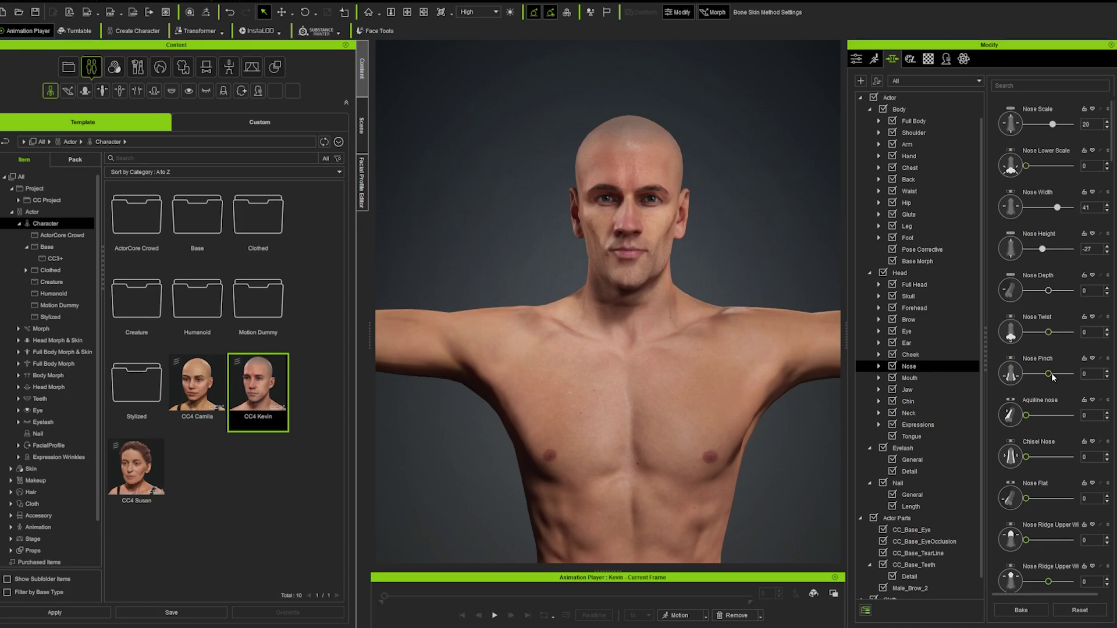
{"action": "left_click_drag", "start_coordinate": [1056, 539], "coordinate": [1040, 540]}
{"action": "scroll", "coordinate": [1030, 533], "scroll_direction": "down", "scroll_amount": 3}
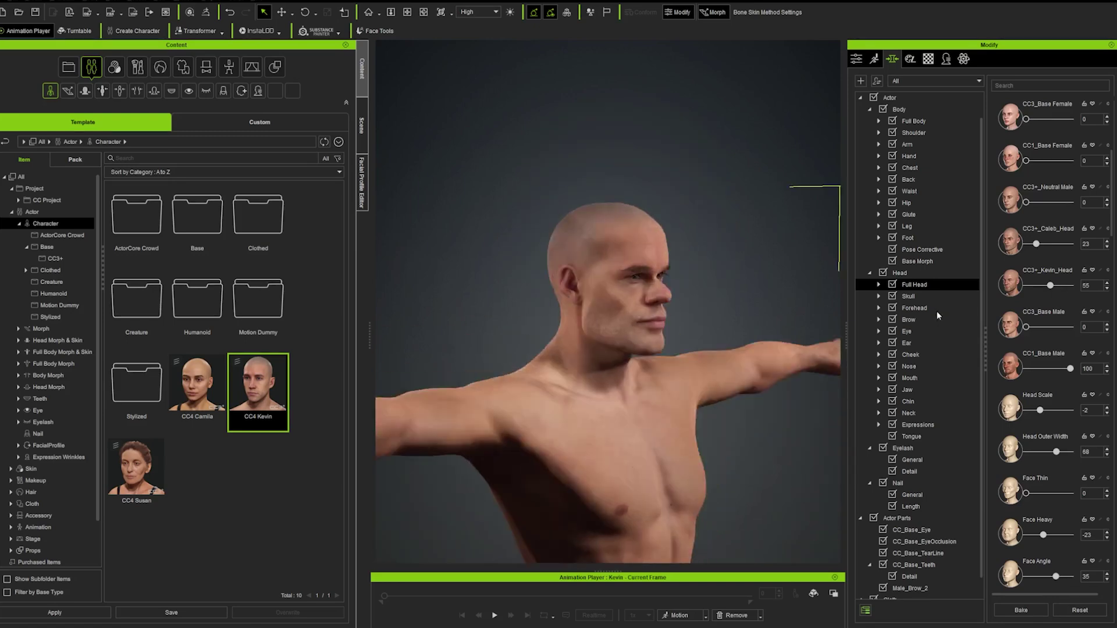
{"action": "left_click", "coordinate": [646, 271]}
{"action": "scroll", "coordinate": [630, 276], "scroll_direction": "down", "scroll_amount": 5}
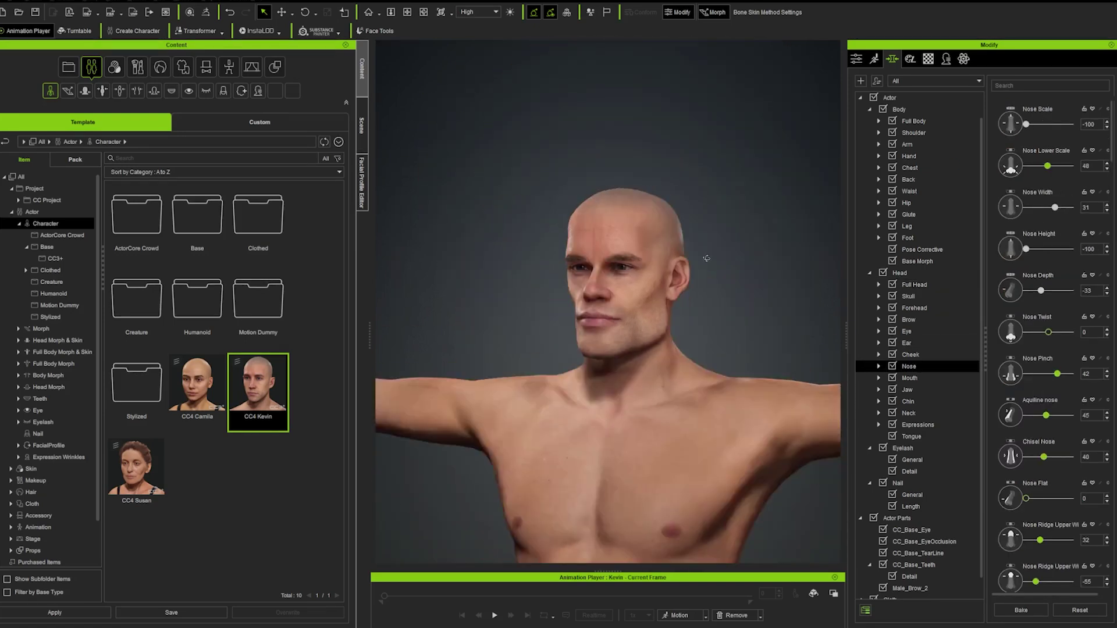
- Set the full-head morphs Face Heart to -96, Face Narrow to -66, Face Round to 18, Face Square to 38 and Face Old to -57
{"action": "right_click_drag", "start_coordinate": [706, 257], "coordinate": [658, 250]}
{"action": "scroll", "coordinate": [657, 250], "scroll_direction": "up", "scroll_amount": 3}
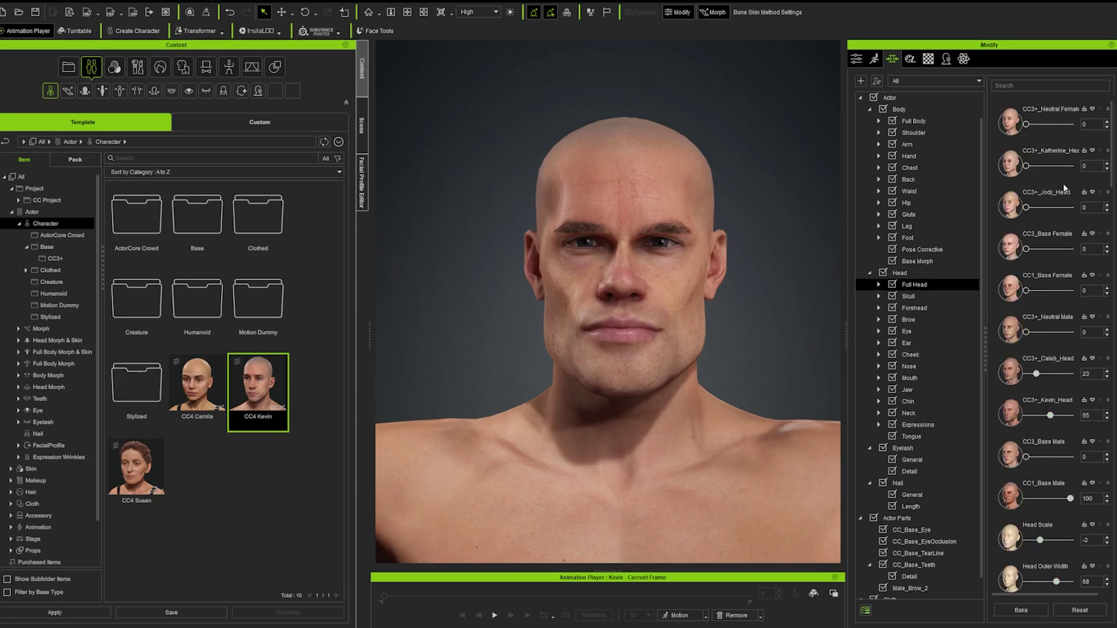
{"action": "scroll", "coordinate": [1046, 381], "scroll_direction": "down", "scroll_amount": 10}
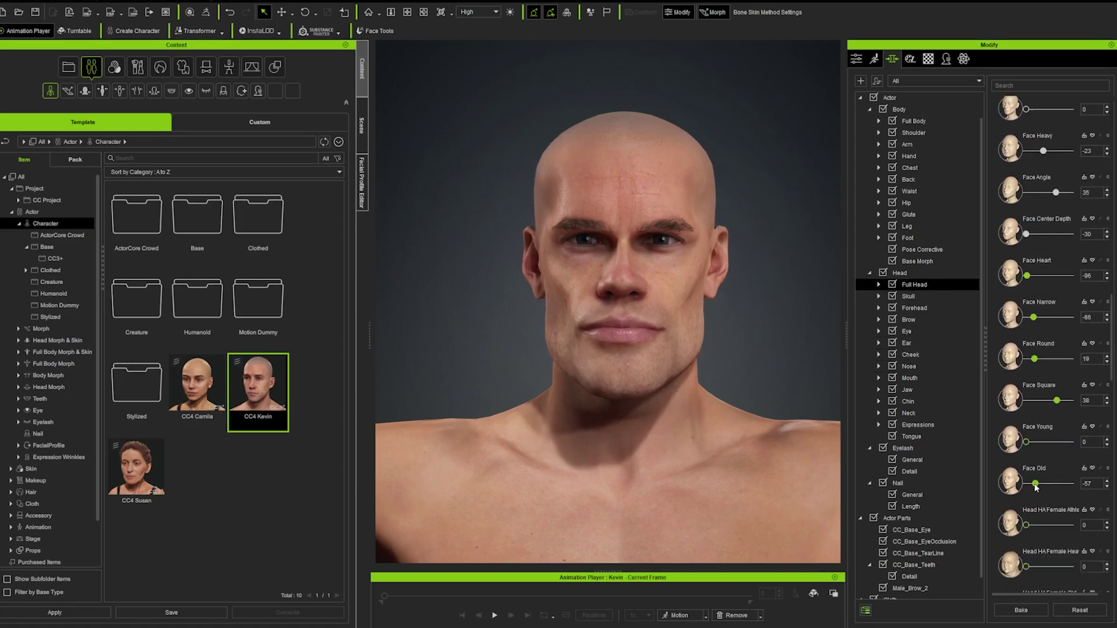
- Set the Eyes Outer Width morph to 44 and check the face from several angles
{"action": "left_click", "coordinate": [908, 320]}
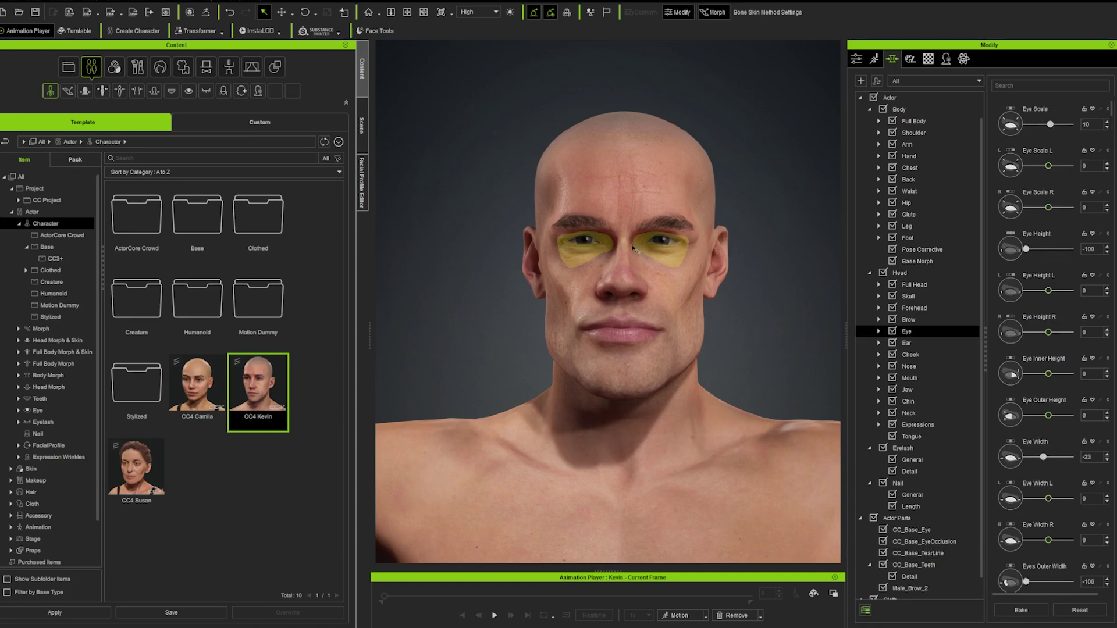
{"action": "scroll", "coordinate": [1032, 511], "scroll_direction": "down", "scroll_amount": 2}
{"action": "left_click_drag", "start_coordinate": [1026, 510], "coordinate": [1057, 510]}
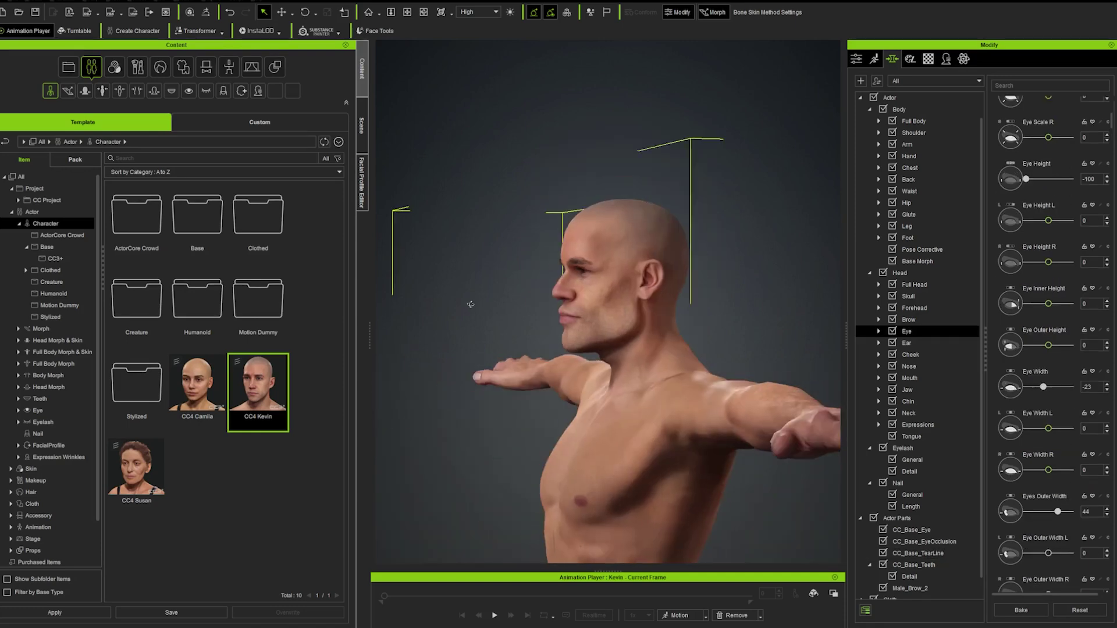
{"action": "right_click_drag", "start_coordinate": [547, 320], "coordinate": [634, 320]}
{"action": "scroll", "coordinate": [634, 319], "scroll_direction": "up", "scroll_amount": 2}
{"action": "left_click", "coordinate": [639, 320]}
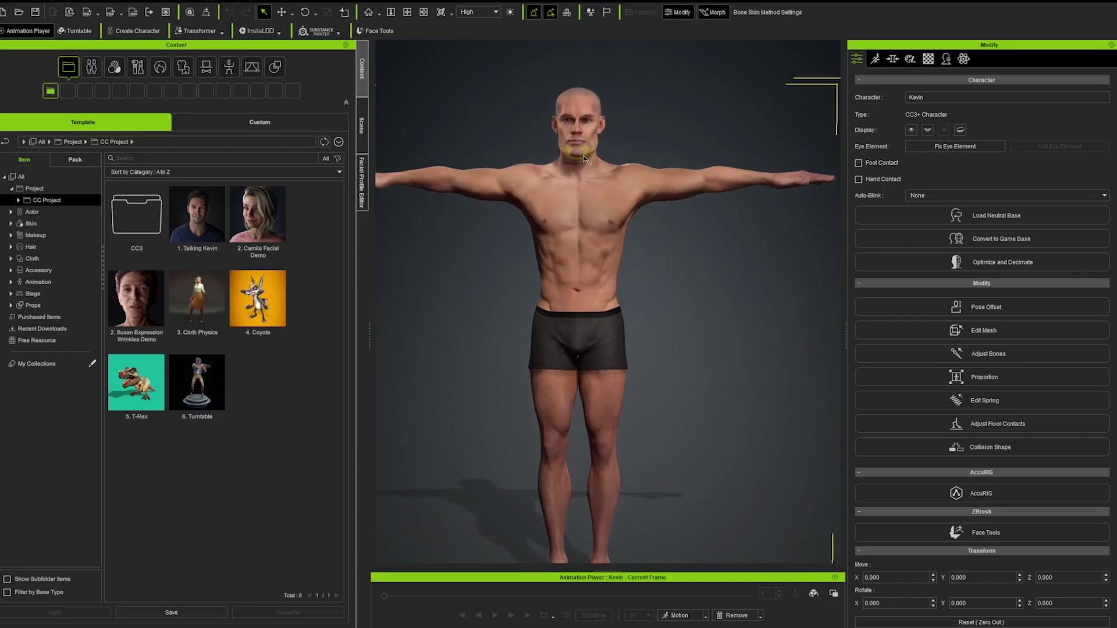
- Send the character to ZBrush with GoZ and switch its material to Green Metallic
{"action": "left_click", "coordinate": [206, 11]}
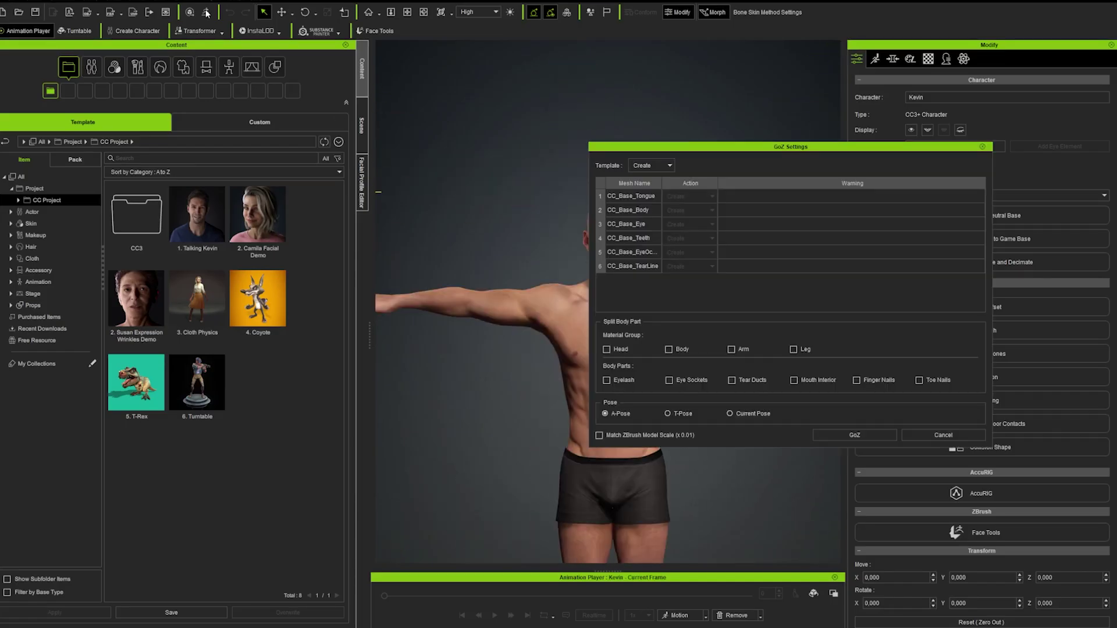
{"action": "left_click", "coordinate": [855, 435]}
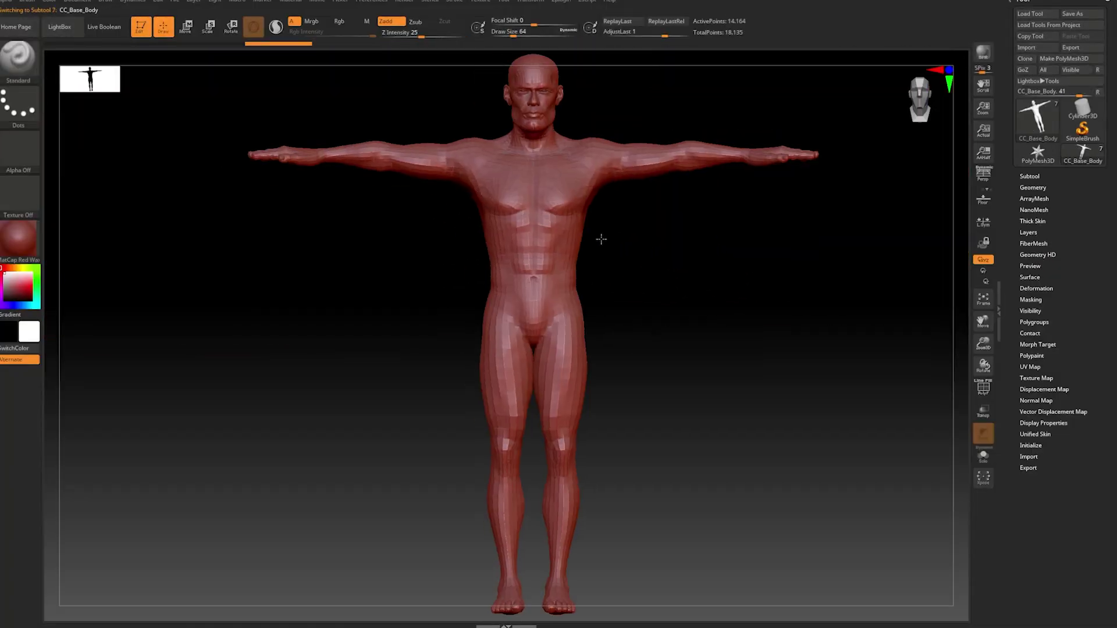
{"action": "left_click", "coordinate": [17, 237]}
{"action": "left_click", "coordinate": [488, 291]}
{"action": "left_click_drag", "start_coordinate": [639, 291], "coordinate": [576, 230]}
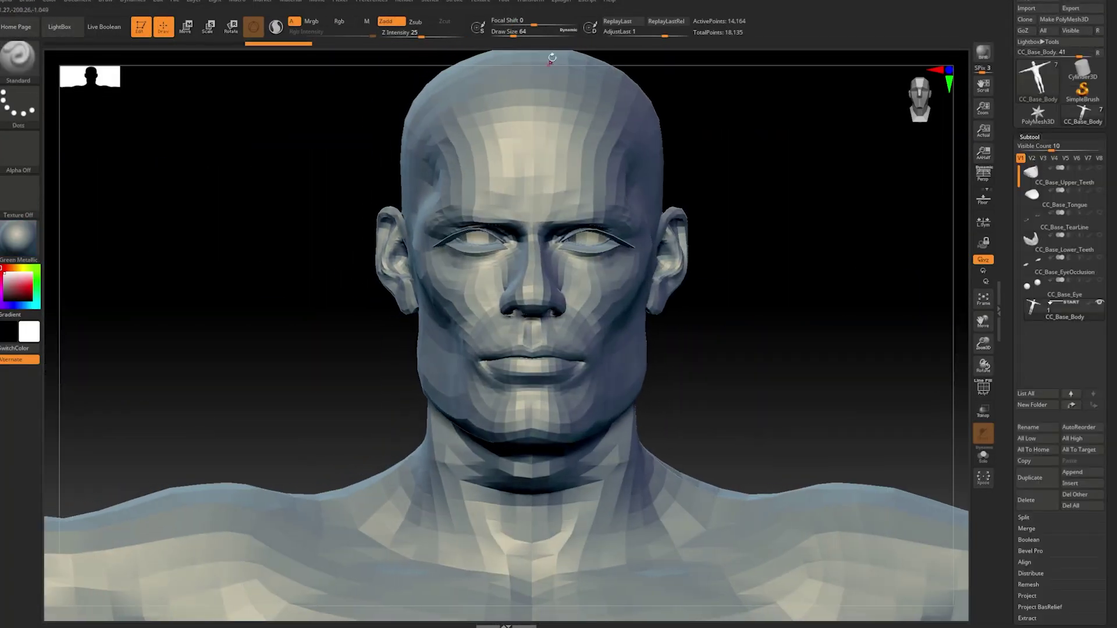
- Reshape the brow and mid-face of the low-poly head with the Move brush
{"action": "key", "text": "b"}
{"action": "key", "text": "m"}
{"action": "key", "text": "v"}
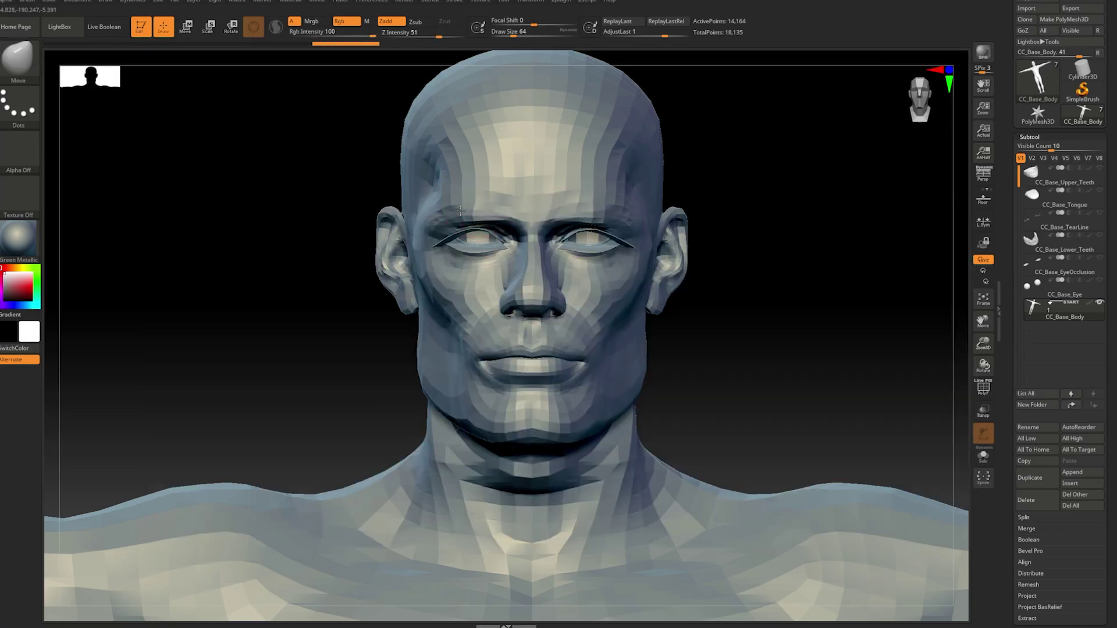
{"action": "left_click_drag", "start_coordinate": [462, 220], "coordinate": [465, 216]}
{"action": "right_click_drag", "start_coordinate": [465, 233], "coordinate": [651, 245]}
{"action": "left_click_drag", "start_coordinate": [523, 262], "coordinate": [515, 263]}
{"action": "mouse_move", "coordinate": [652, 244]}
{"action": "right_mouse_down", "text": "shift"}
{"action": "mouse_move", "coordinate": [515, 246]}
{"action": "mouse_move", "coordinate": [645, 250]}
{"action": "mouse_move", "coordinate": [547, 221]}
{"action": "right_mouse_up", "text": "shift"}
{"action": "right_click_drag", "start_coordinate": [547, 221], "coordinate": [546, 195], "text": "ctrl"}
- Carve the cheek and facial creases of the head at subdivision level 3 with the DamStandard brush
{"action": "key", "text": "b"}
{"action": "key", "text": "s"}
{"action": "key", "text": "t"}
{"action": "left_click_drag", "start_coordinate": [519, 33], "coordinate": [509, 33]}
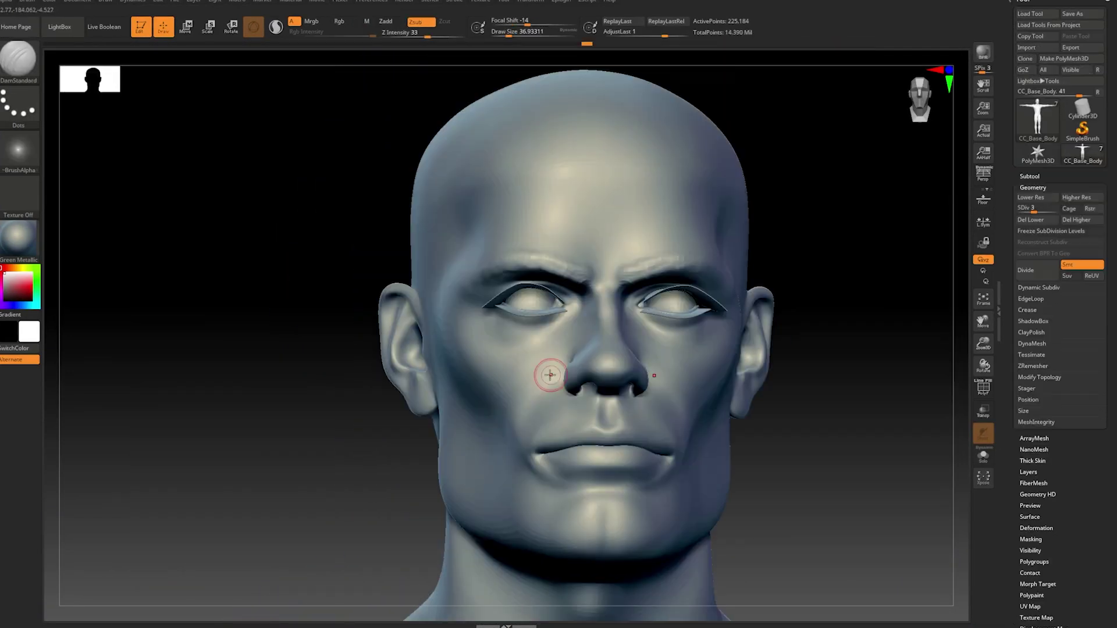
{"action": "right_click_drag", "start_coordinate": [548, 374], "coordinate": [492, 371]}
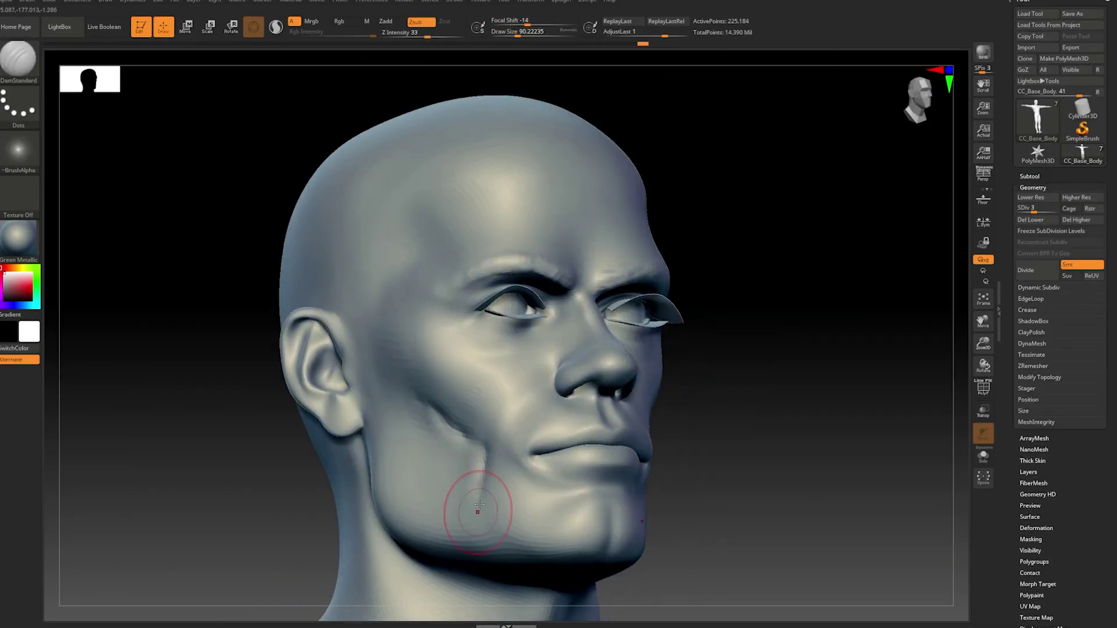
{"action": "left_click_drag", "start_coordinate": [551, 375], "coordinate": [560, 364]}
{"action": "mouse_move", "coordinate": [560, 364]}
{"action": "right_mouse_down"}
{"action": "mouse_move", "coordinate": [564, 456]}
{"action": "mouse_move", "coordinate": [556, 309]}
{"action": "right_mouse_up"}
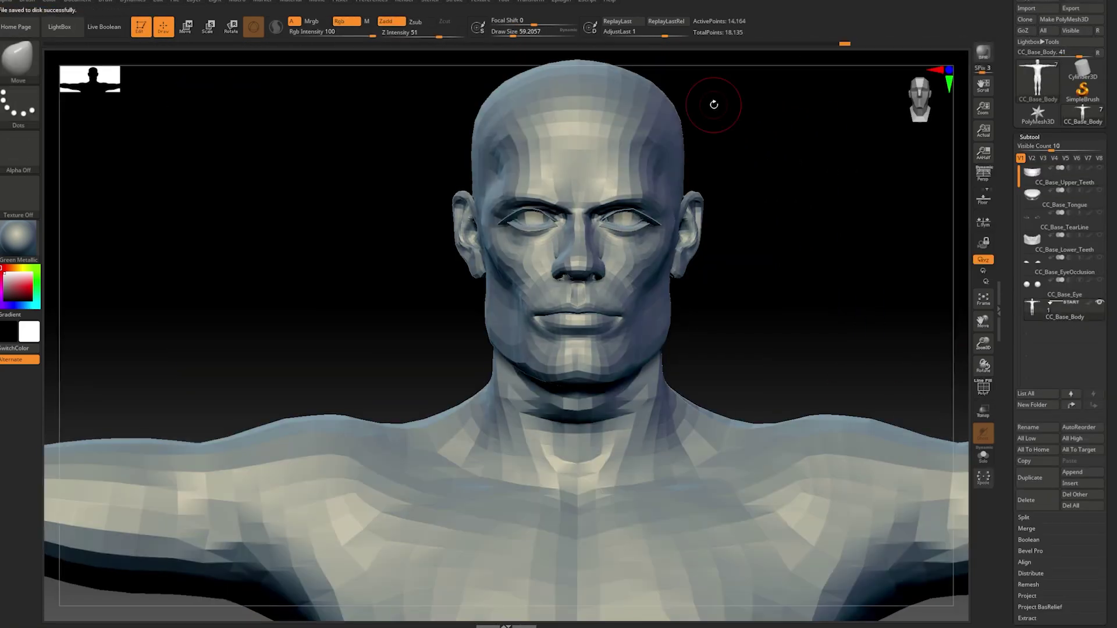
- In Character Creator, filter the eye morphs by "eyeba" and set Eyeball Scale to 39, Eyeball Scale L to -42 and Eyeball Height to -31
{"action": "scroll", "coordinate": [703, 379], "scroll_direction": "down", "scroll_amount": 4}
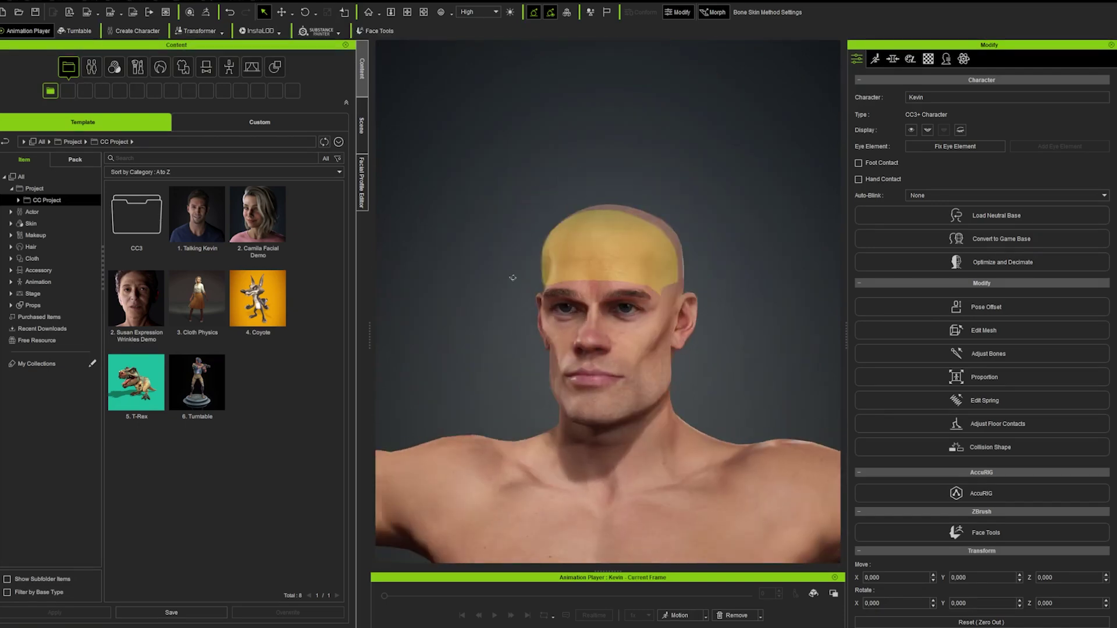
{"action": "scroll", "coordinate": [666, 333], "scroll_direction": "up", "scroll_amount": 2}
{"action": "left_click", "coordinate": [892, 59]}
{"action": "left_click", "coordinate": [906, 354]}
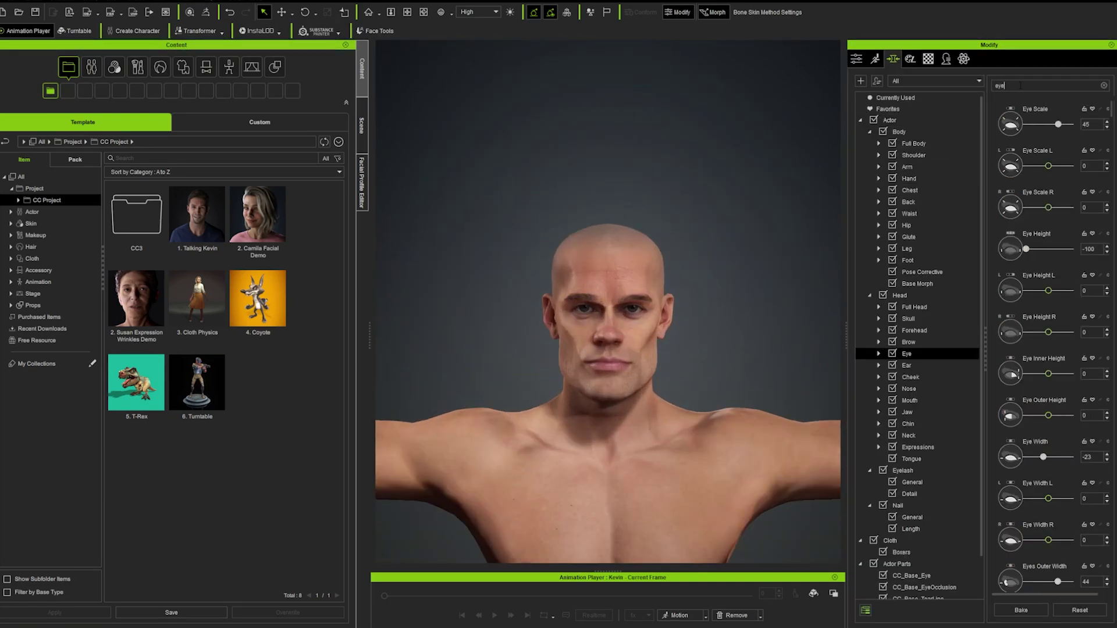
{"action": "left_click_drag", "start_coordinate": [1043, 166], "coordinate": [1049, 169]}
{"action": "left_click_drag", "start_coordinate": [1048, 332], "coordinate": [1041, 332]}
{"action": "left_click_drag", "start_coordinate": [1049, 207], "coordinate": [1039, 207]}
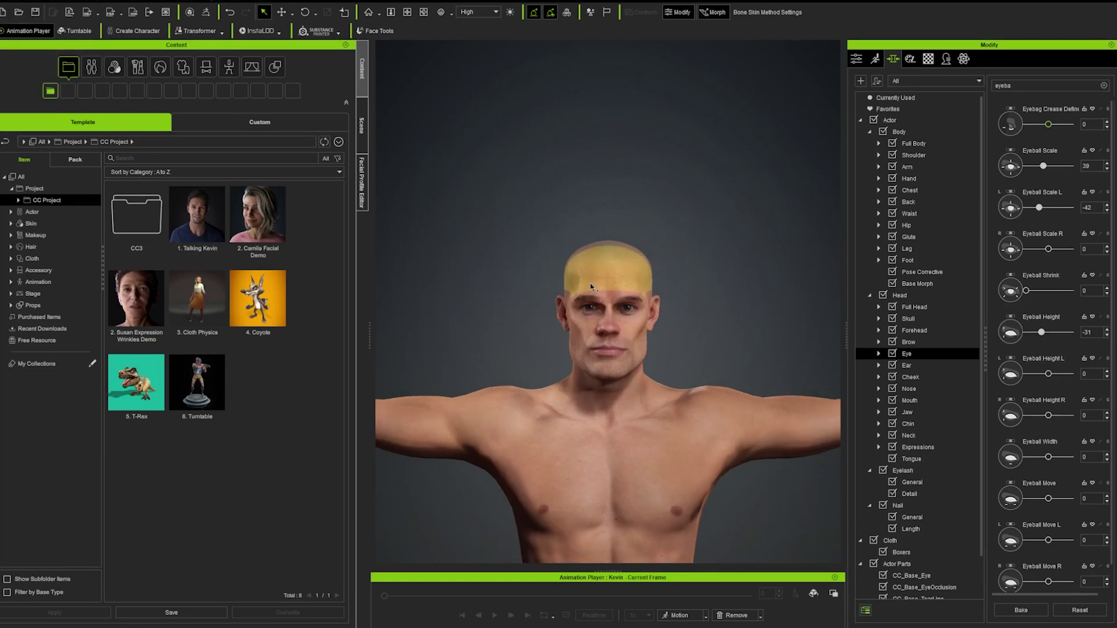
- Set the character's Eye Scale morph to 27
{"action": "scroll", "coordinate": [590, 287], "scroll_direction": "up", "scroll_amount": 3}
{"action": "right_click_drag", "start_coordinate": [510, 337], "coordinate": [734, 387]}
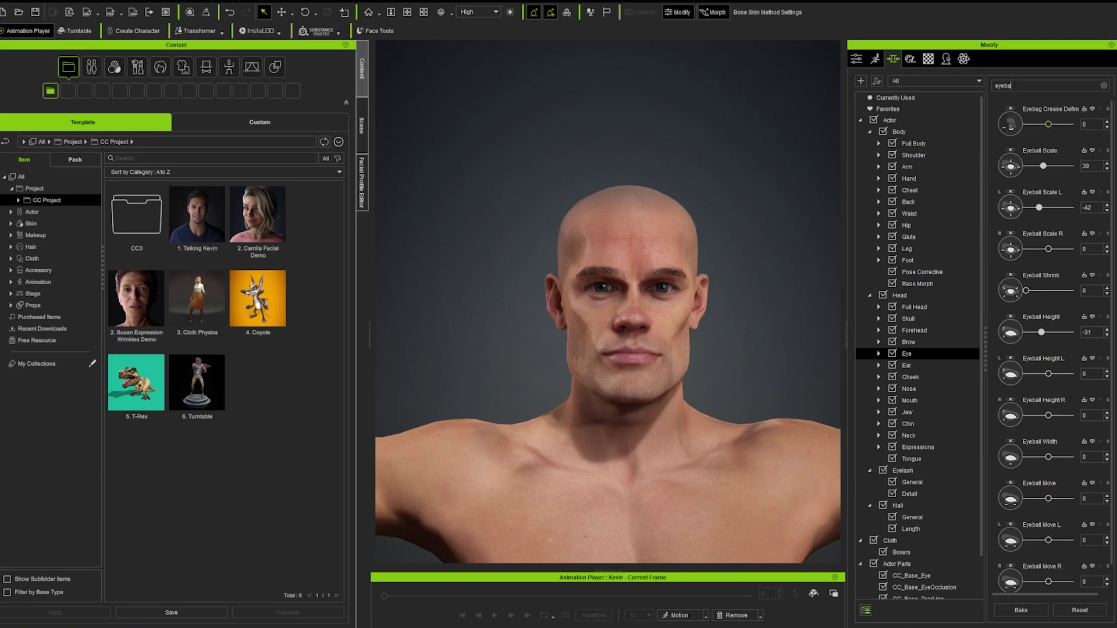
{"action": "left_click_drag", "start_coordinate": [1050, 127], "coordinate": [1053, 124]}
{"action": "scroll", "coordinate": [599, 199], "scroll_direction": "down", "scroll_amount": 3}
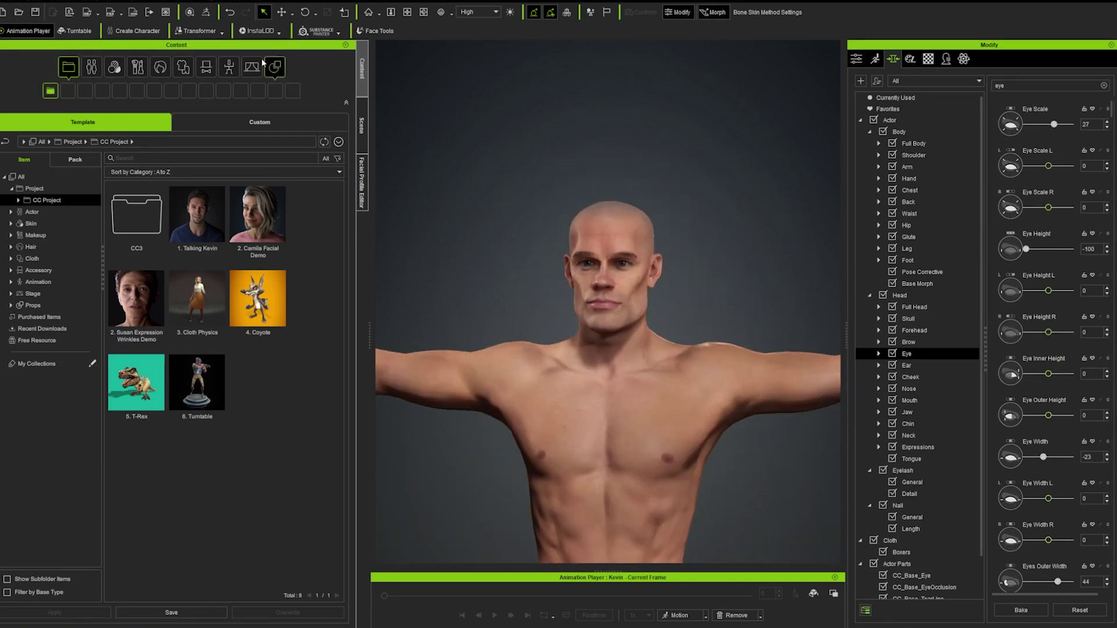
- Give the character an open-mouth facial expression using Face Tools
{"action": "left_click", "coordinate": [205, 11]}
{"action": "left_click", "coordinate": [658, 166]}
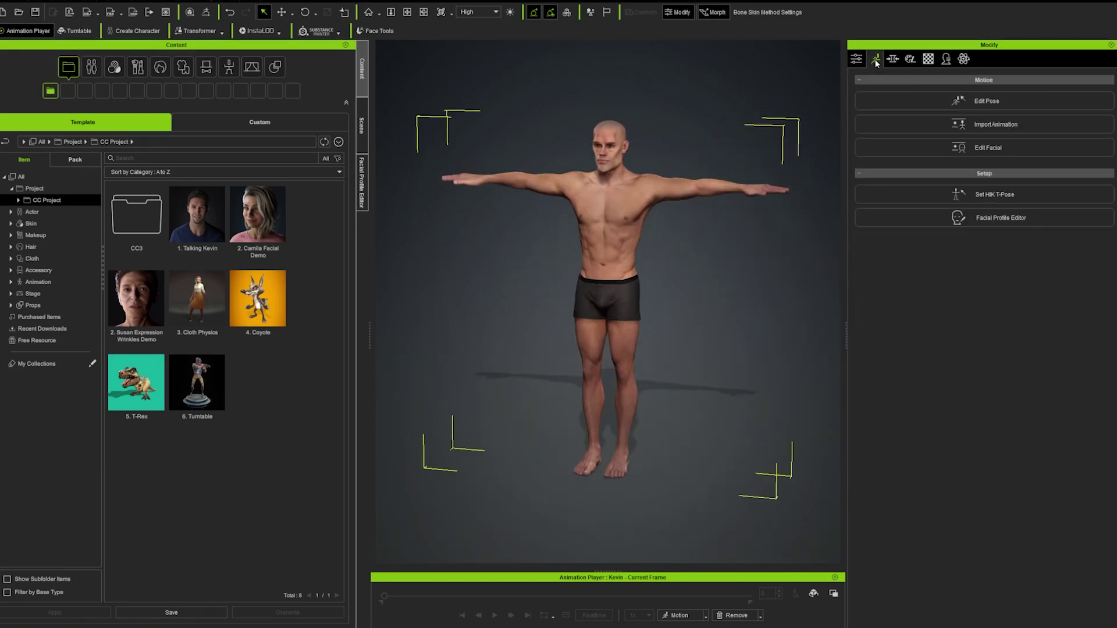
{"action": "left_click", "coordinate": [378, 31]}
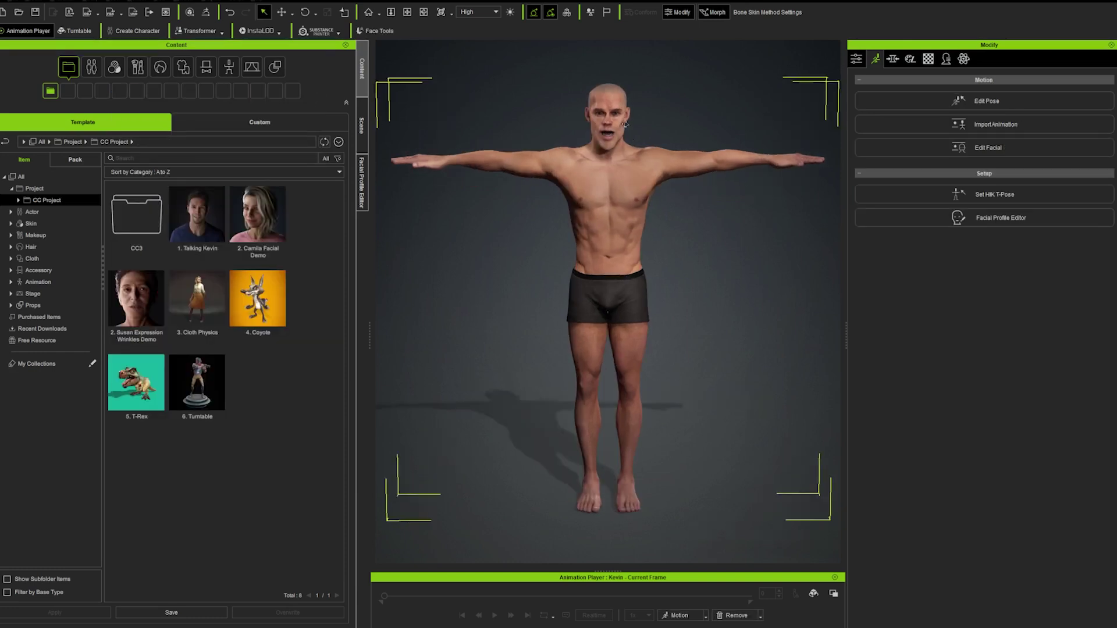
{"action": "scroll", "coordinate": [574, 178], "scroll_direction": "up", "scroll_amount": 5}
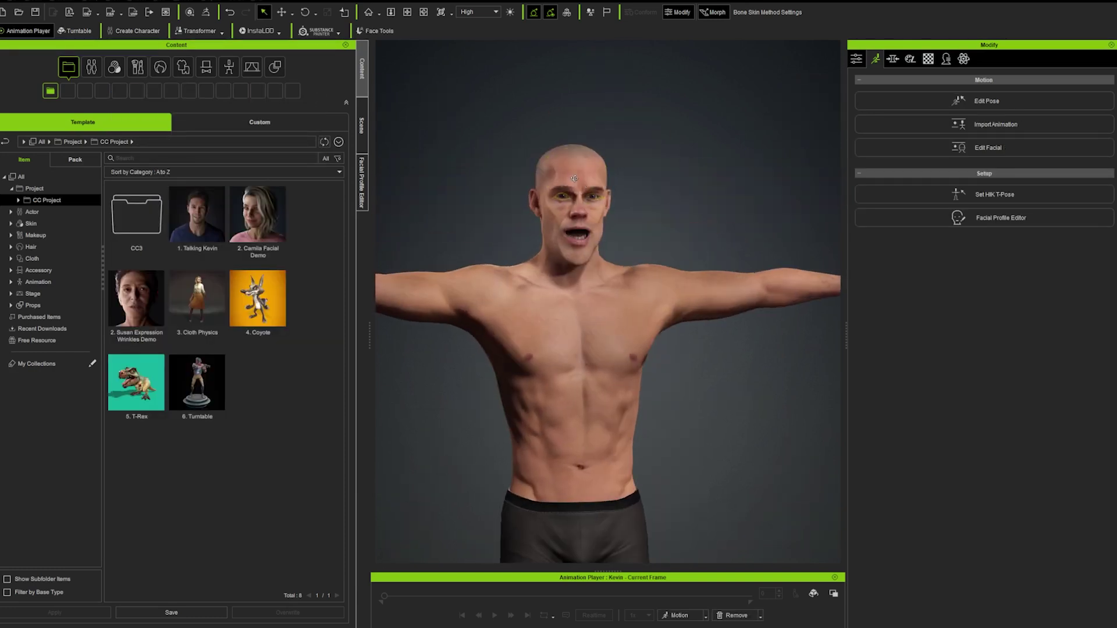
- Send the character to ZBrush in its current pose with the eyelashes split off, and open the body mesh's Geometry settings
{"action": "left_click", "coordinate": [206, 12]}
{"action": "left_click", "coordinate": [652, 165]}
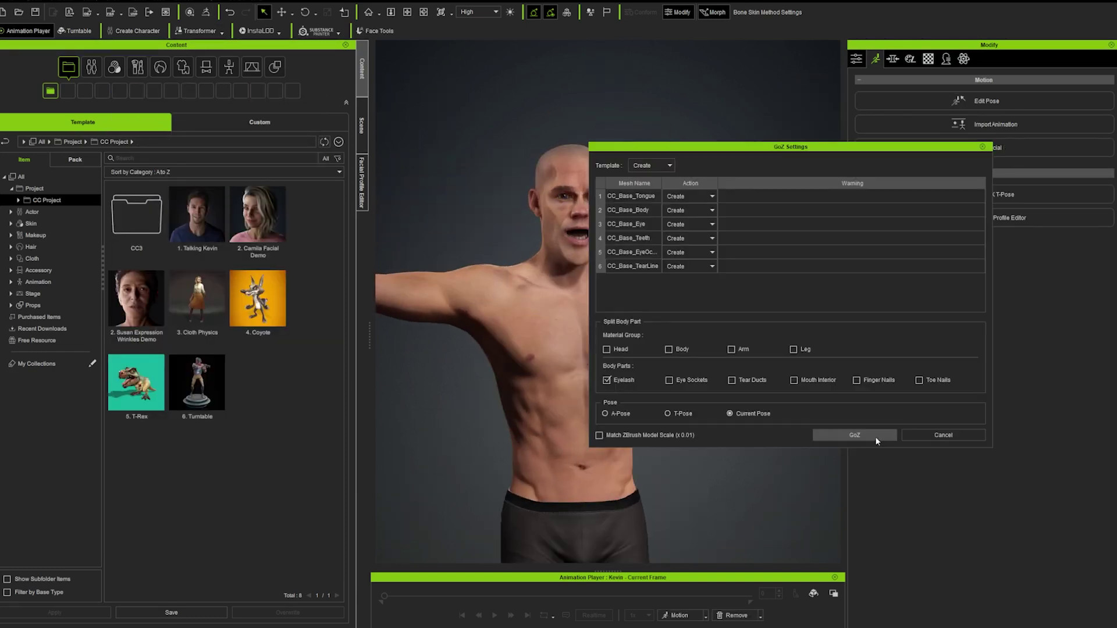
{"action": "left_click", "coordinate": [870, 436]}
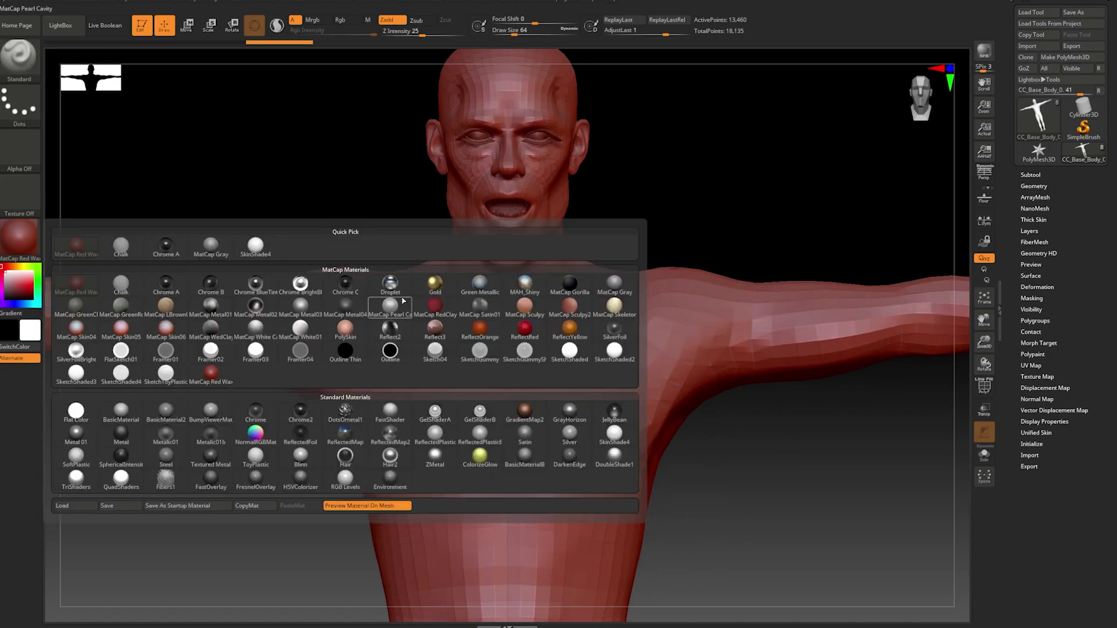
{"action": "left_click", "coordinate": [1034, 186]}
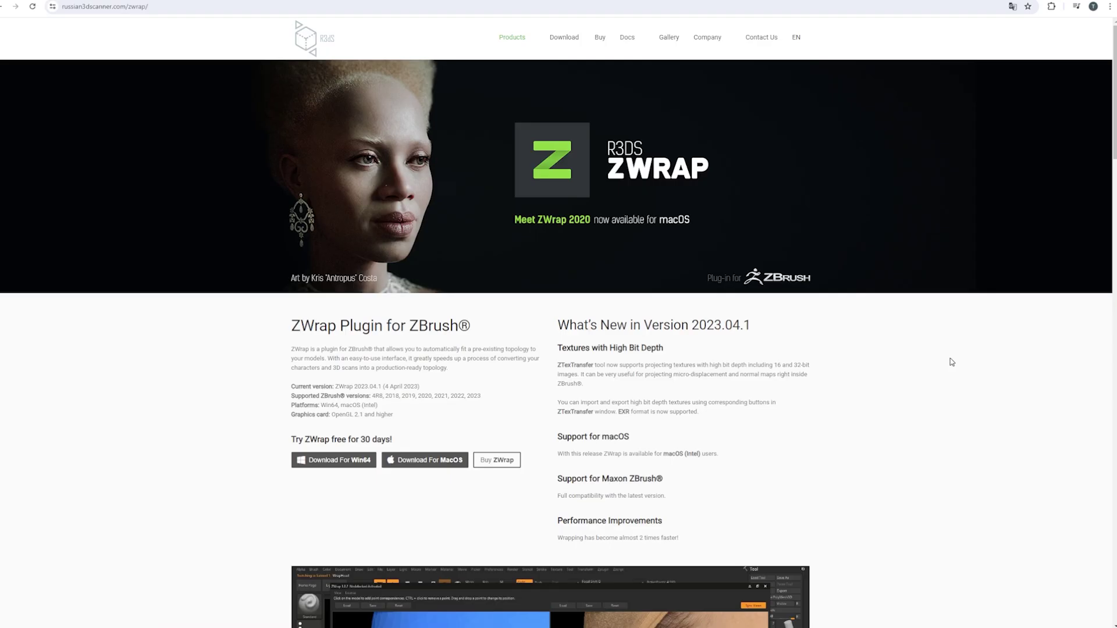
- Browse the ZWrap plugin page and the artist renders in the R3DS gallery in the web browser
{"action": "scroll", "coordinate": [951, 362], "scroll_direction": "down", "scroll_amount": 4}
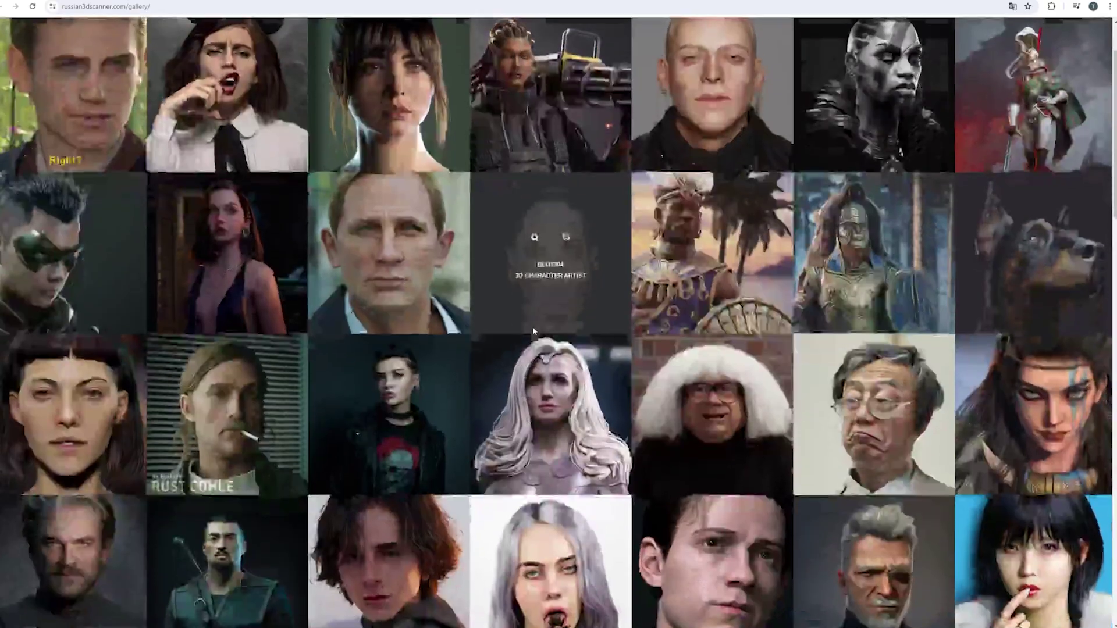
{"action": "scroll", "coordinate": [534, 328], "scroll_direction": "down", "scroll_amount": 2}
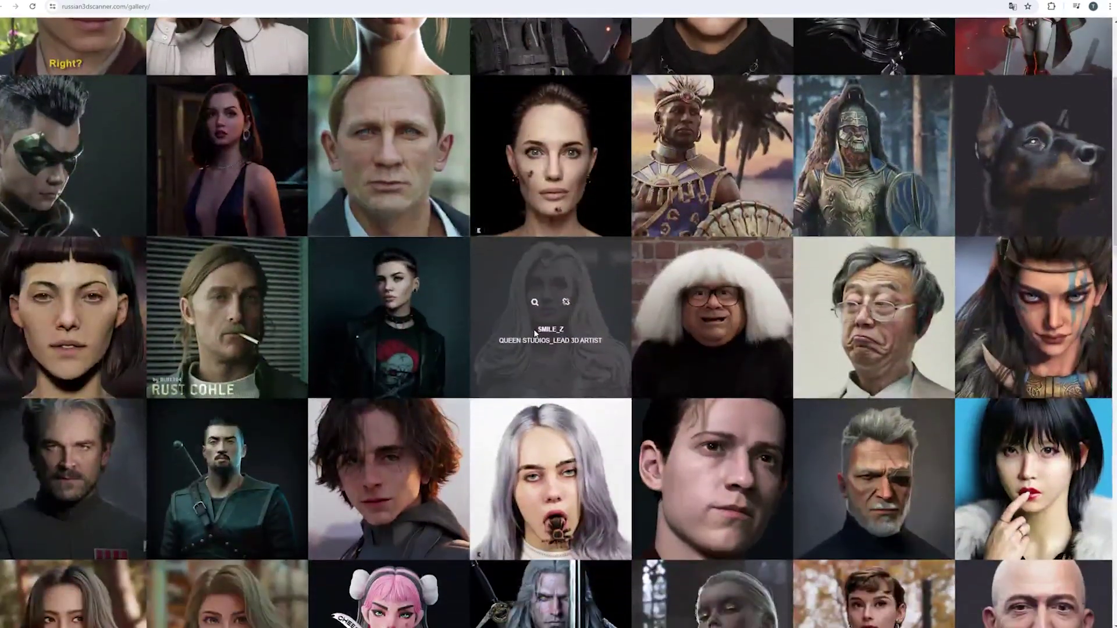
{"action": "scroll", "coordinate": [534, 333], "scroll_direction": "down", "scroll_amount": 3}
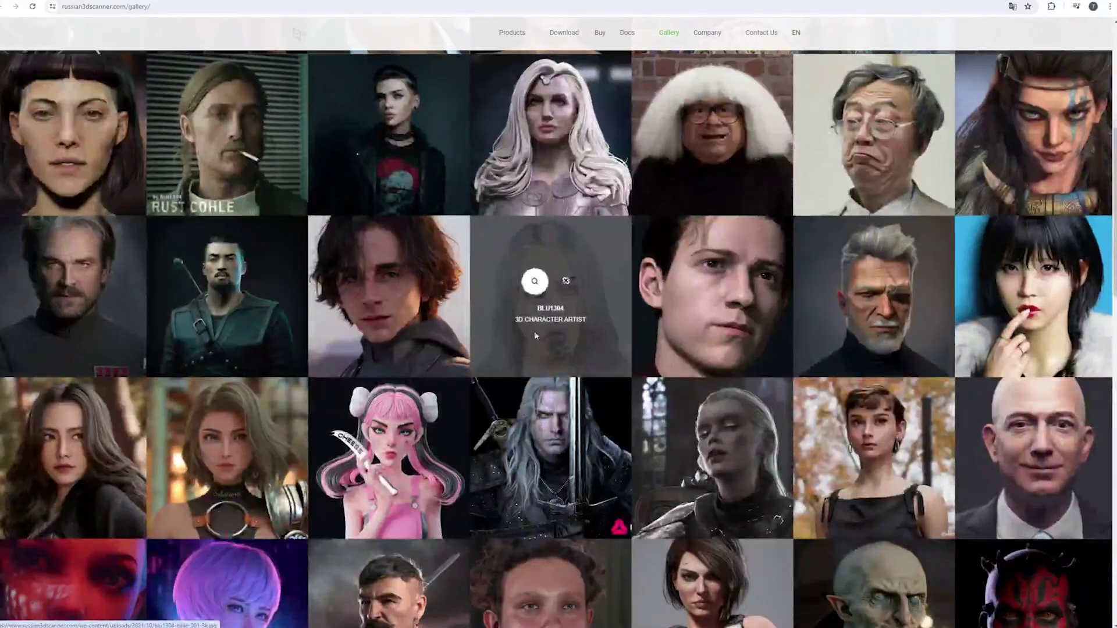
{"action": "scroll", "coordinate": [534, 331], "scroll_direction": "down", "scroll_amount": 1}
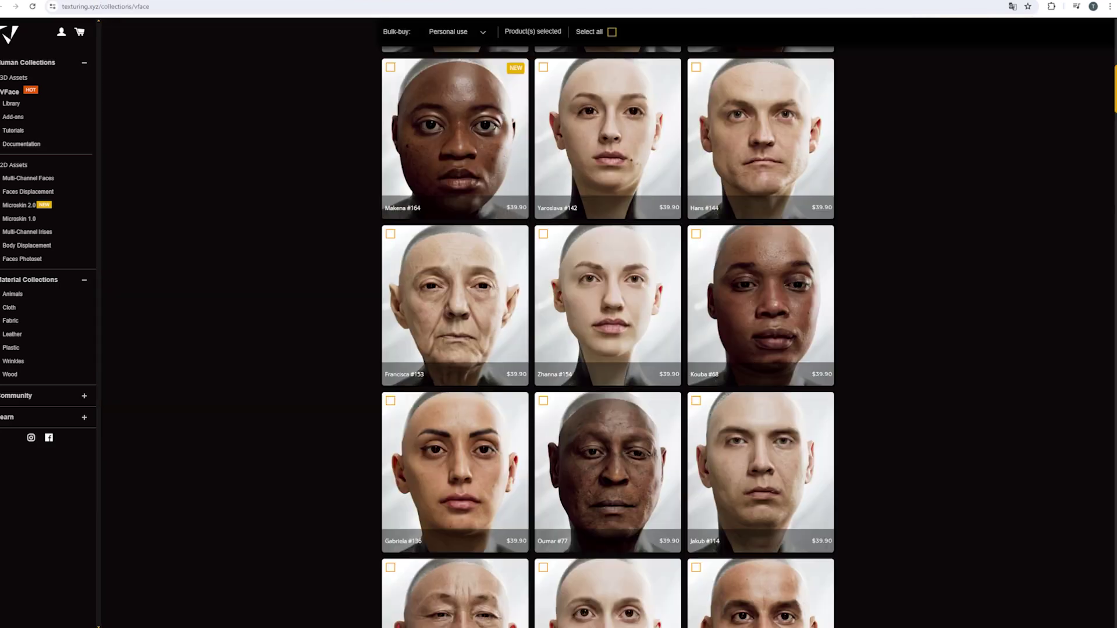
- Look through the VFace head scans in the texturing.xyz collection
{"action": "scroll", "coordinate": [672, 163], "scroll_direction": "down", "scroll_amount": 2}
{"action": "scroll", "coordinate": [940, 268], "scroll_direction": "down", "scroll_amount": 4}
{"action": "scroll", "coordinate": [931, 291], "scroll_direction": "down", "scroll_amount": 4}
{"action": "scroll", "coordinate": [927, 300], "scroll_direction": "down", "scroll_amount": 3}
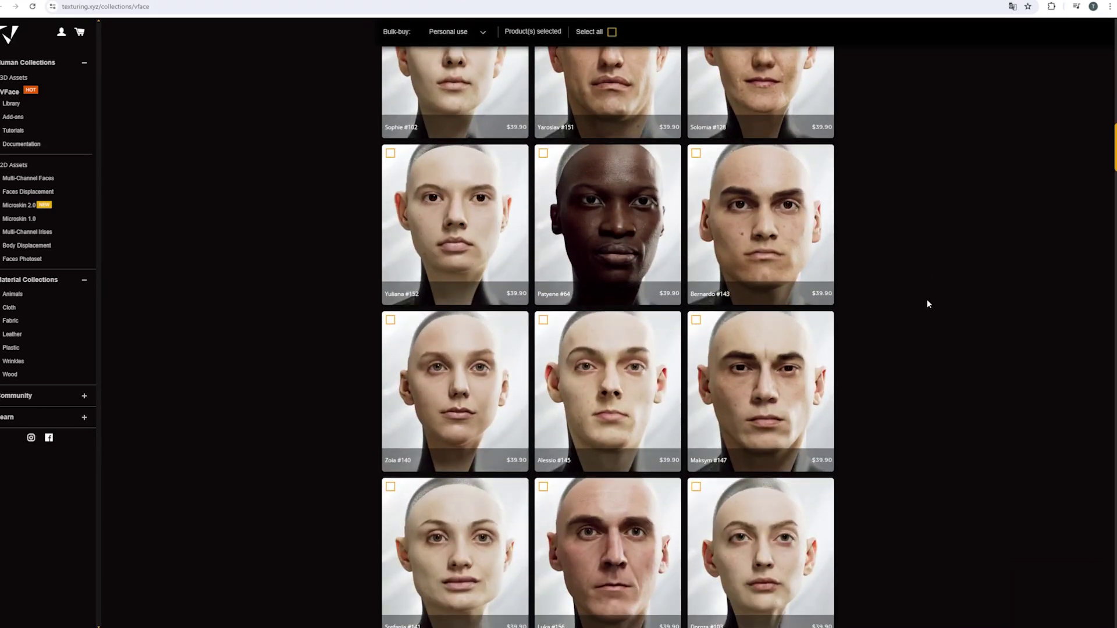
{"action": "scroll", "coordinate": [928, 303], "scroll_direction": "down", "scroll_amount": 3}
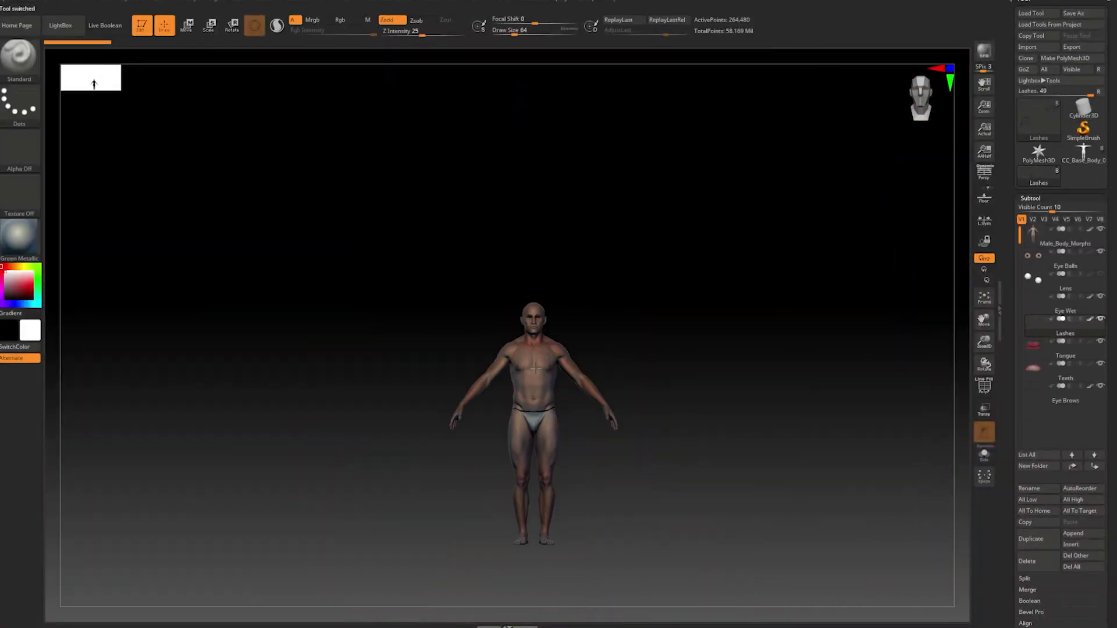
- In ZBrush, insert the scanned male body as a subtool of the CC_Base_Body tool and move it to the start of the subtool order
{"action": "mouse_move", "coordinate": [1038, 261]}
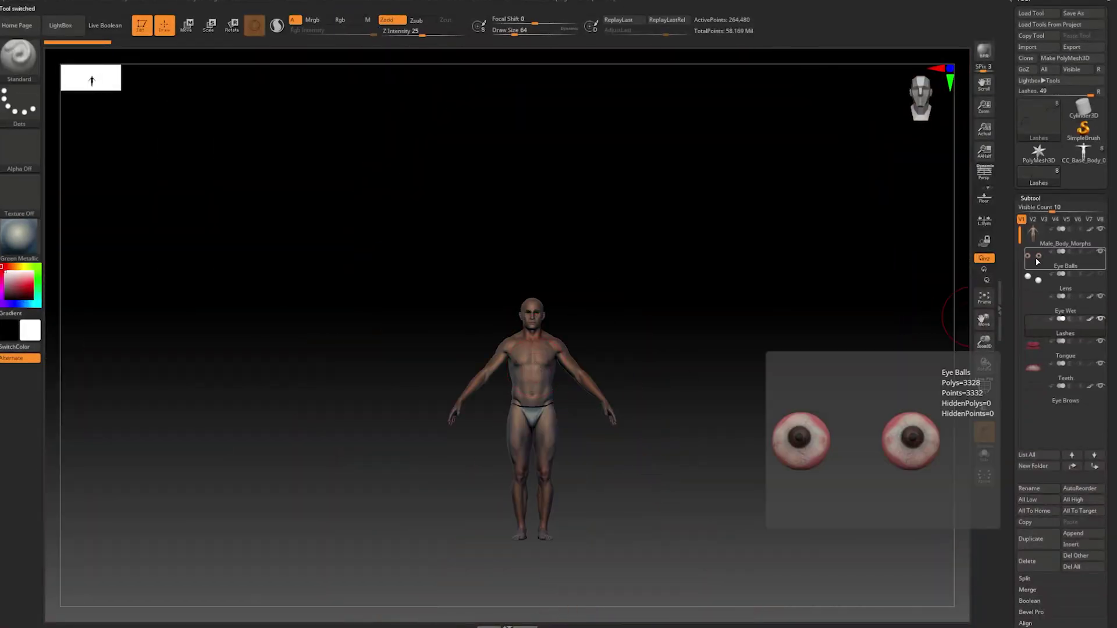
{"action": "left_click", "coordinate": [1037, 242]}
{"action": "left_click", "coordinate": [1081, 153]}
{"action": "left_click_drag", "start_coordinate": [564, 304], "coordinate": [596, 242], "text": "alt"}
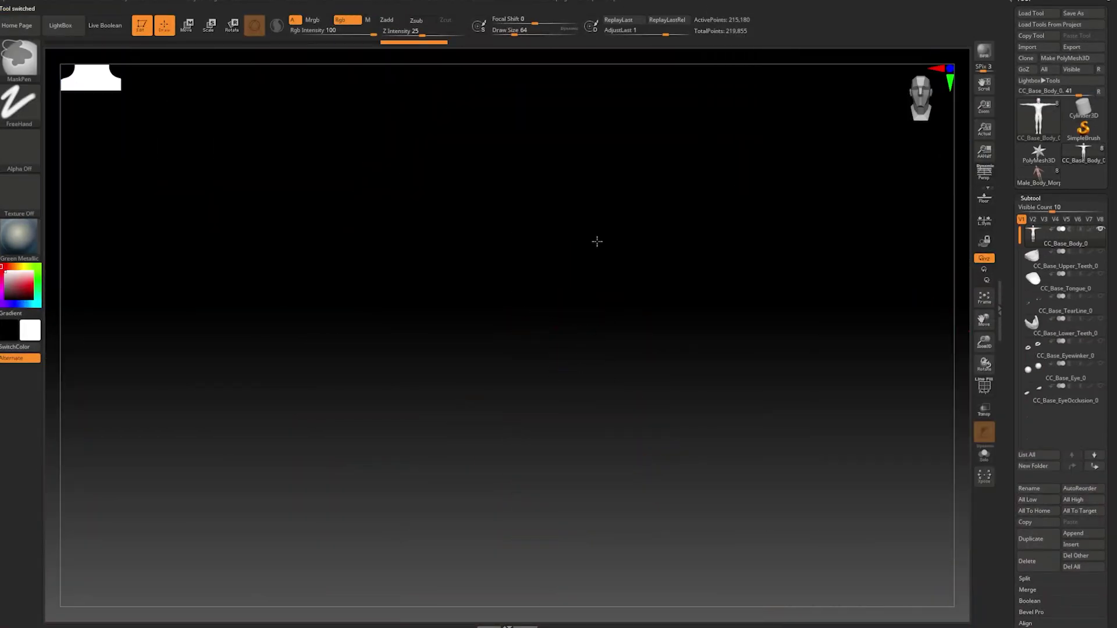
{"action": "key", "text": "f"}
{"action": "left_click", "coordinate": [1090, 540]}
{"action": "left_click", "coordinate": [847, 437]}
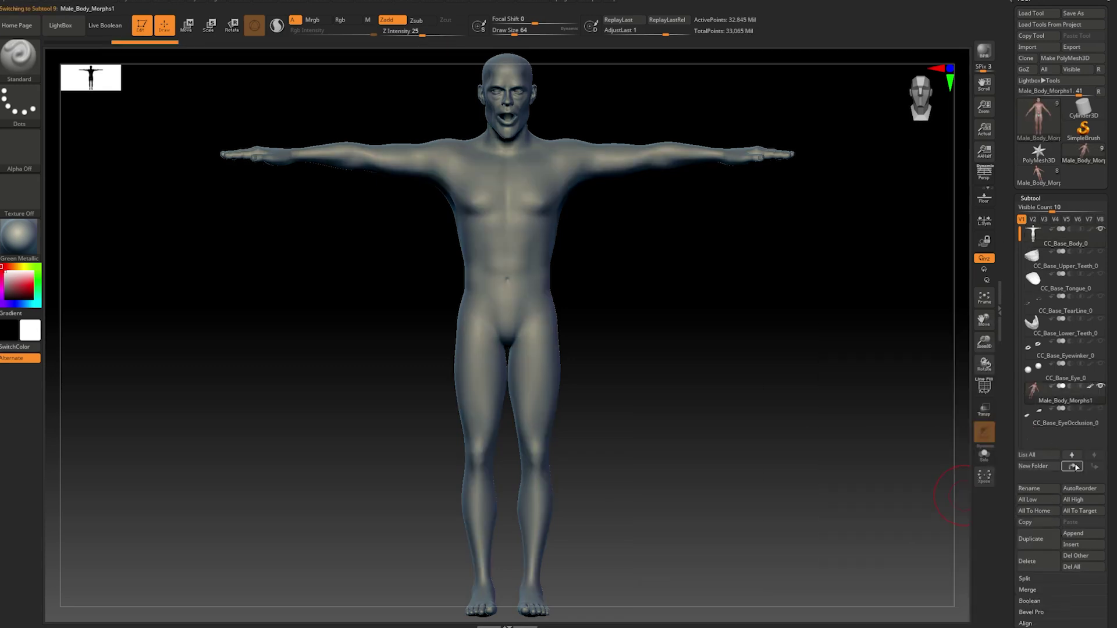
{"action": "left_click_drag", "start_coordinate": [510, 576], "coordinate": [511, 566]}
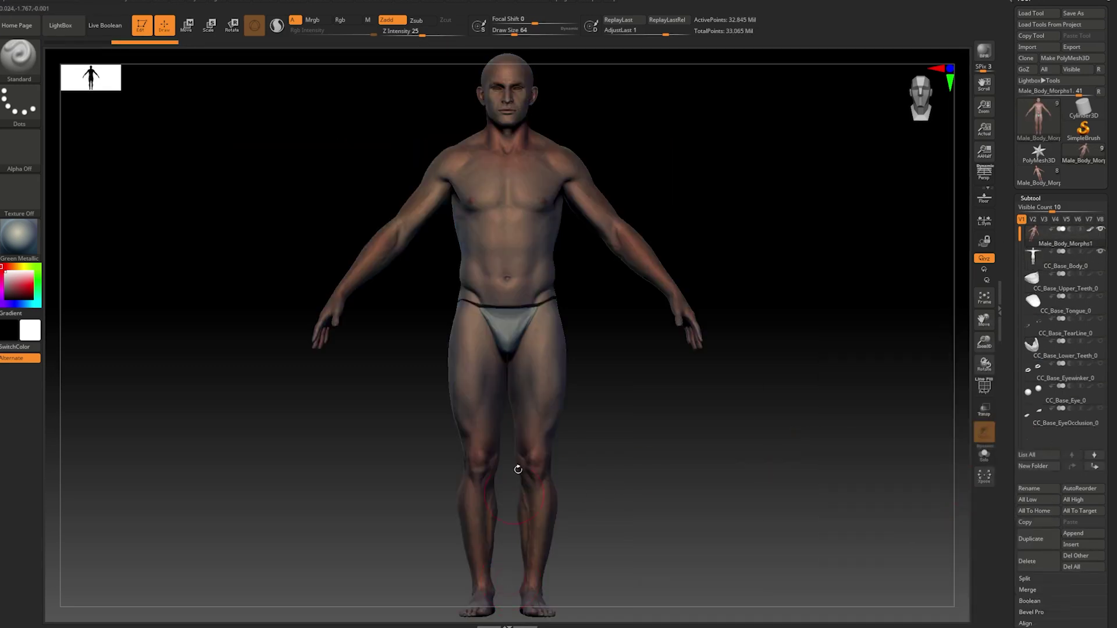
- Scale up and position the scanned male body so it lines up with the Character Creator body
{"action": "left_click", "coordinate": [164, 26]}
{"action": "left_click", "coordinate": [1052, 233]}
{"action": "key", "text": "w"}
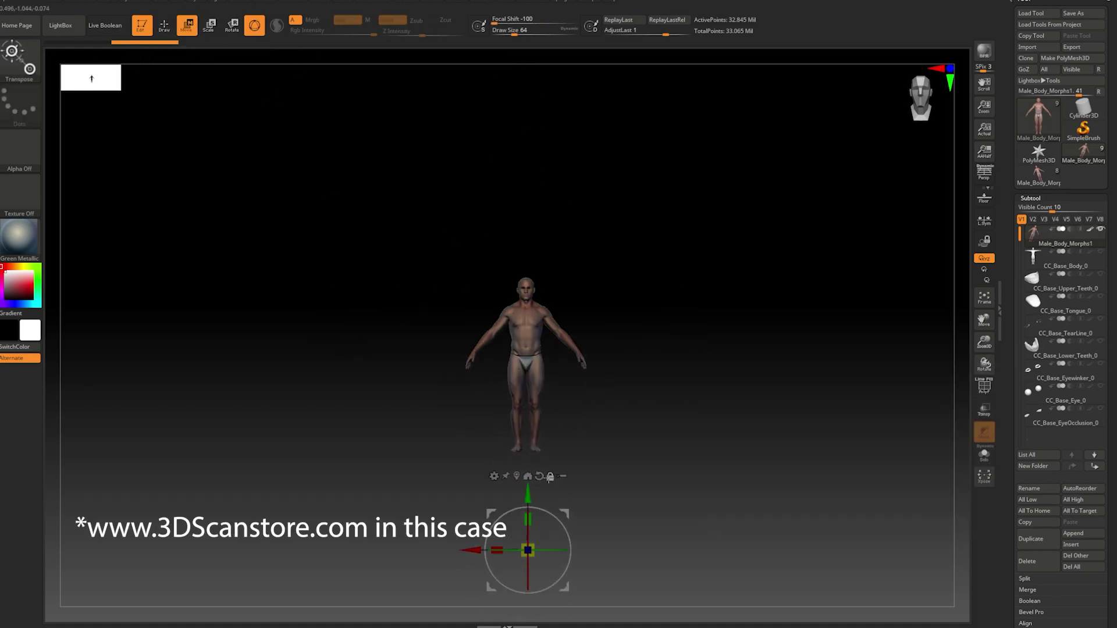
{"action": "left_click_drag", "start_coordinate": [526, 447], "coordinate": [709, 316]}
{"action": "left_click_drag", "start_coordinate": [538, 433], "coordinate": [620, 376]}
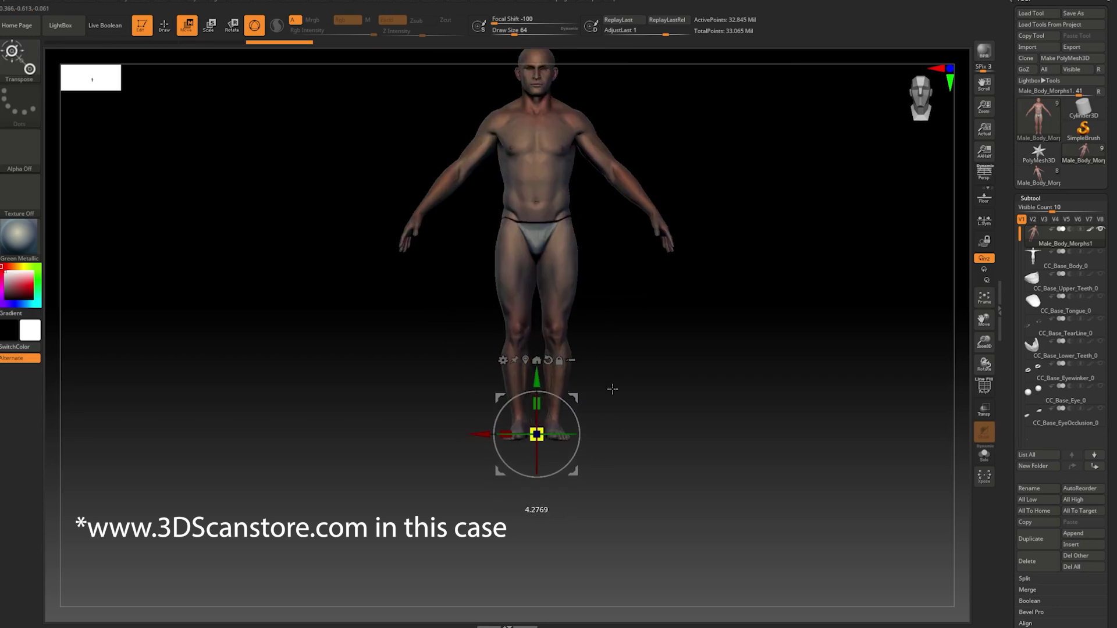
{"action": "left_click_drag", "start_coordinate": [538, 433], "coordinate": [613, 382]}
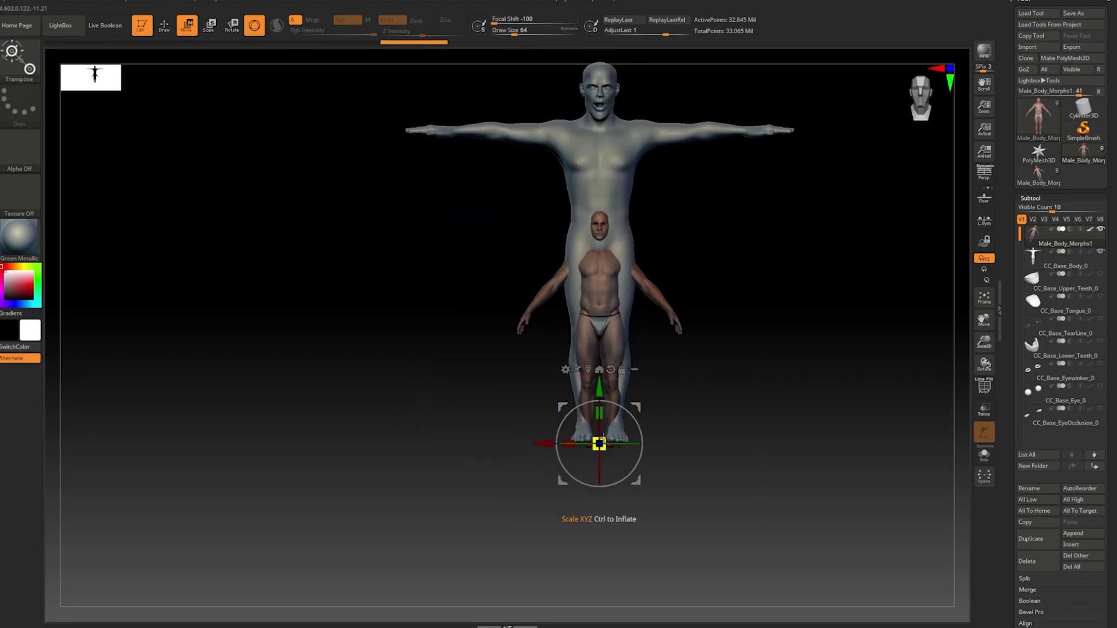
{"action": "mouse_move", "coordinate": [603, 438]}
{"action": "left_mouse_down"}
{"action": "mouse_move", "coordinate": [552, 262]}
{"action": "mouse_move", "coordinate": [686, 250]}
{"action": "mouse_move", "coordinate": [576, 256]}
{"action": "left_mouse_up"}
{"action": "mouse_move", "coordinate": [673, 395]}
{"action": "right_mouse_down", "text": "ctrl"}
{"action": "mouse_move", "coordinate": [680, 374]}
{"action": "mouse_move", "coordinate": [649, 300]}
{"action": "right_mouse_up", "text": "ctrl"}
{"action": "left_click_drag", "start_coordinate": [477, 344], "coordinate": [584, 349]}
{"action": "left_click_drag", "start_coordinate": [585, 349], "coordinate": [570, 221], "text": "alt"}
{"action": "left_click_drag", "start_coordinate": [738, 536], "coordinate": [661, 531]}
{"action": "mouse_move", "coordinate": [774, 465]}
{"action": "left_mouse_down", "text": "shift"}
{"action": "mouse_move", "coordinate": [594, 465]}
{"action": "mouse_move", "coordinate": [762, 477]}
{"action": "left_mouse_up", "text": "shift"}
{"action": "left_click_drag", "start_coordinate": [723, 529], "coordinate": [705, 529]}
{"action": "left_click_drag", "start_coordinate": [773, 407], "coordinate": [588, 382], "text": "shift"}
- Load both bodies into ZWrap and place corresponding points around the eyes and ears
{"action": "left_click", "coordinate": [1030, 197]}
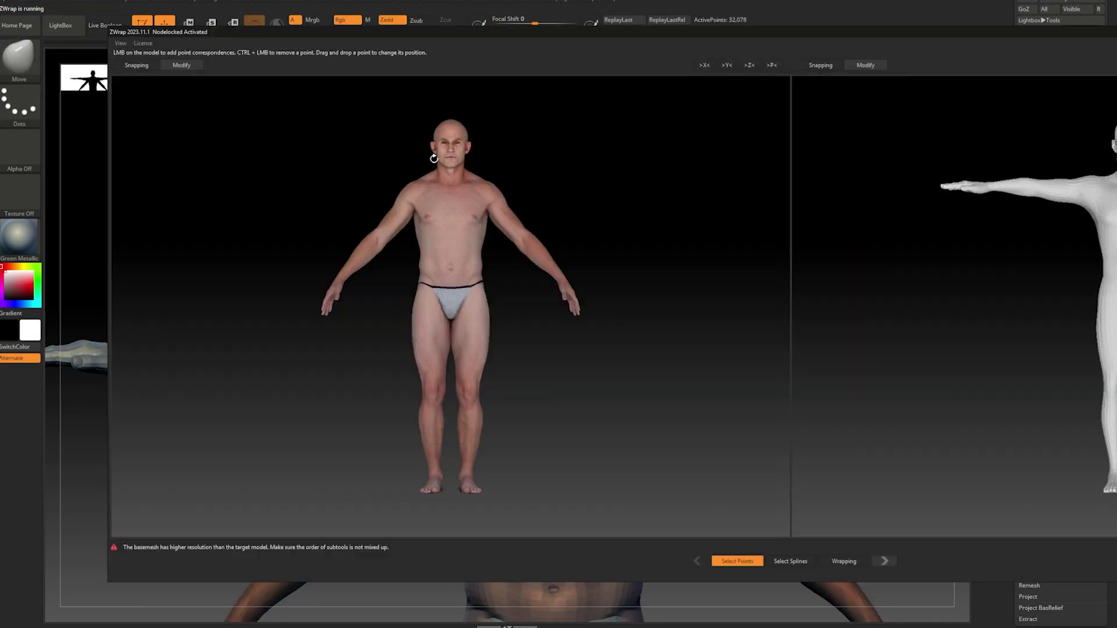
{"action": "scroll", "coordinate": [434, 155], "scroll_direction": "up", "scroll_amount": 12}
{"action": "middle_click_drag", "start_coordinate": [512, 192], "coordinate": [396, 239]}
{"action": "left_click", "coordinate": [363, 235]}
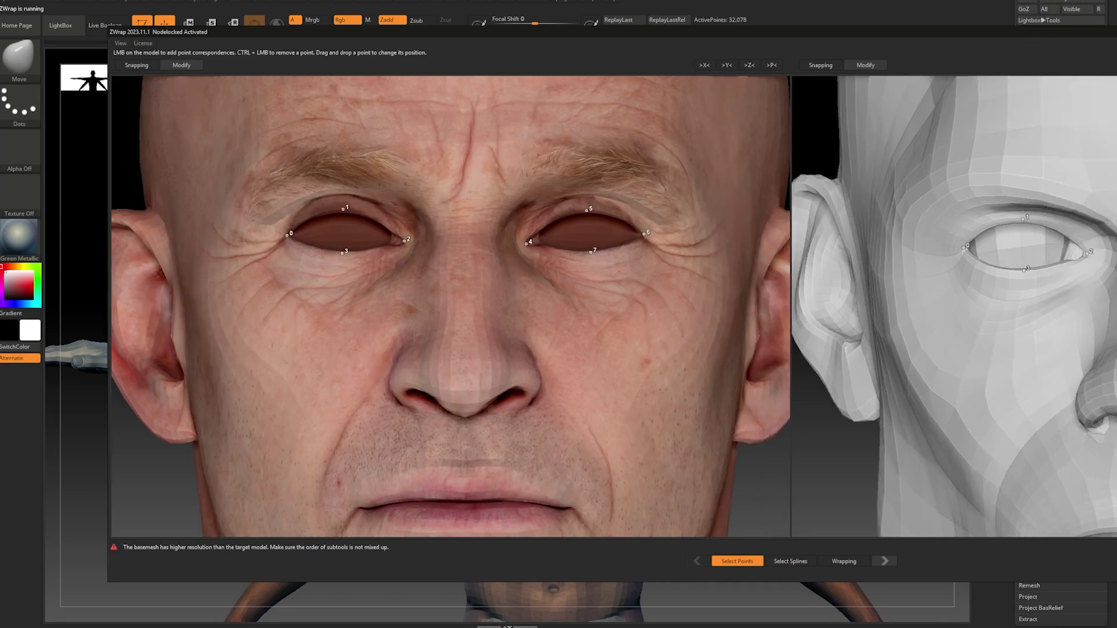
{"action": "middle_click_drag", "start_coordinate": [411, 389], "coordinate": [455, 300]}
{"action": "left_click", "coordinate": [455, 300]}
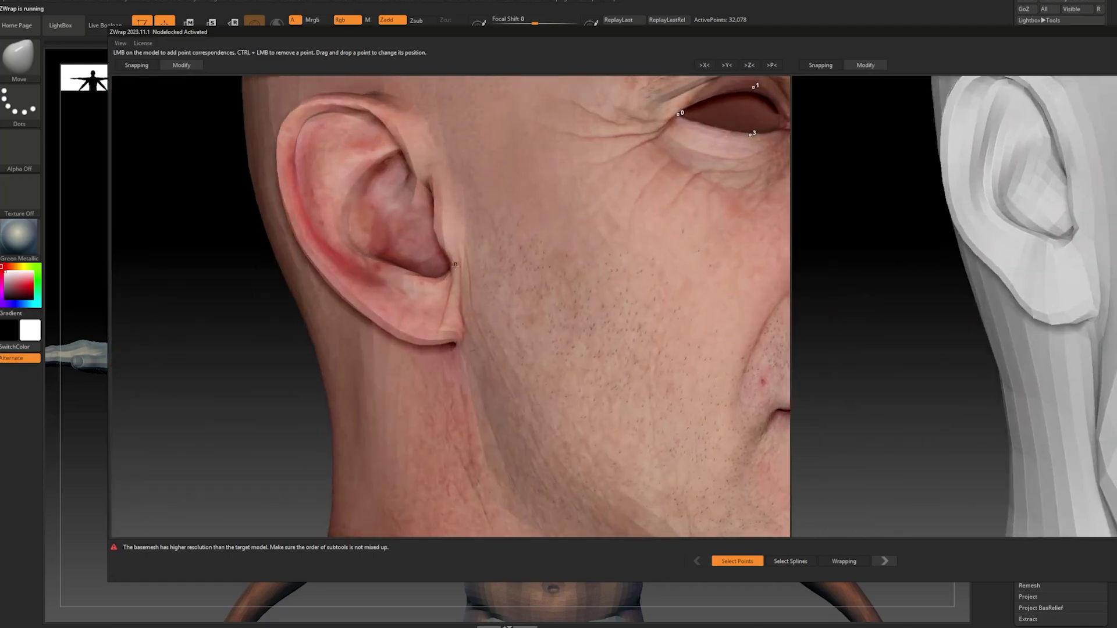
{"action": "left_click", "coordinate": [425, 340]}
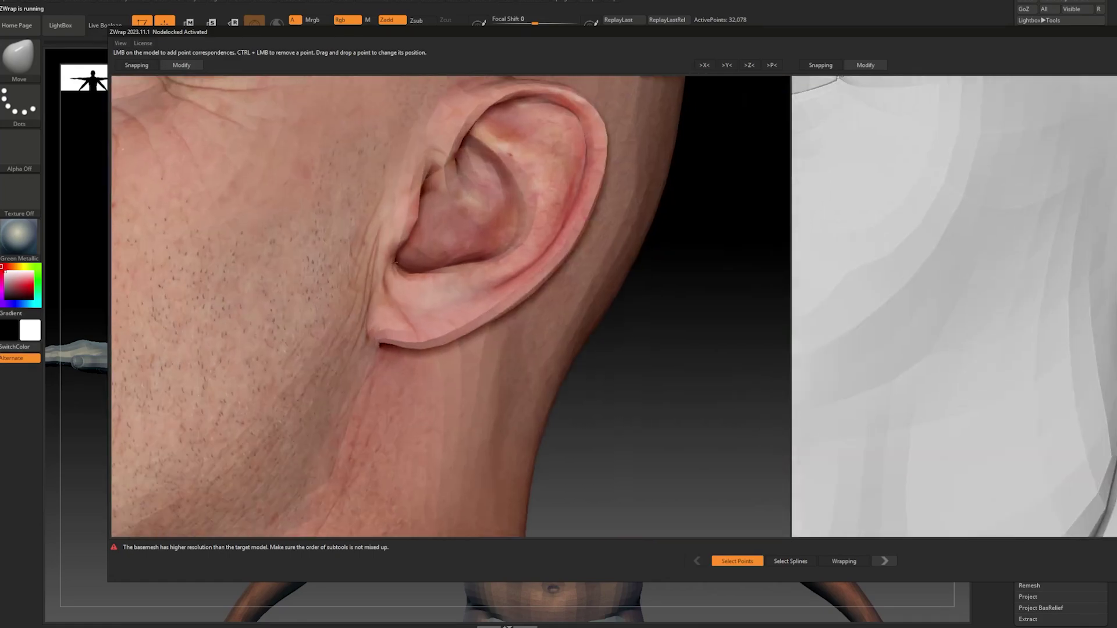
{"action": "left_click", "coordinate": [416, 350]}
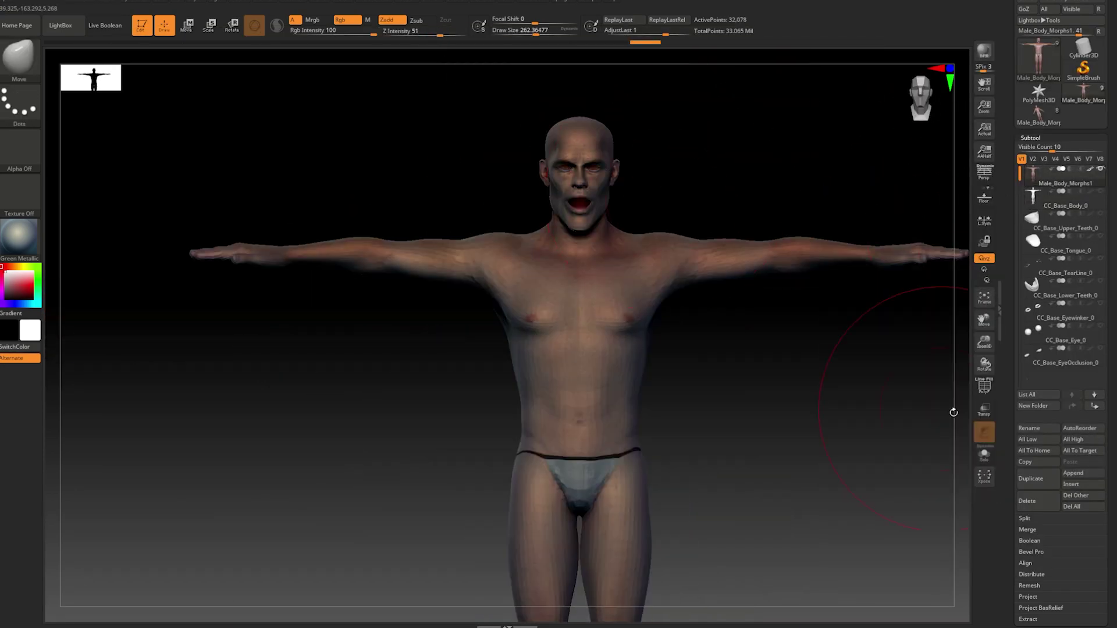
- Subdivide the wrapped male body mesh to a higher resolution
{"action": "left_click", "coordinate": [1030, 138]}
{"action": "left_click", "coordinate": [1034, 149]}
{"action": "key", "text": "ctrl+d"}
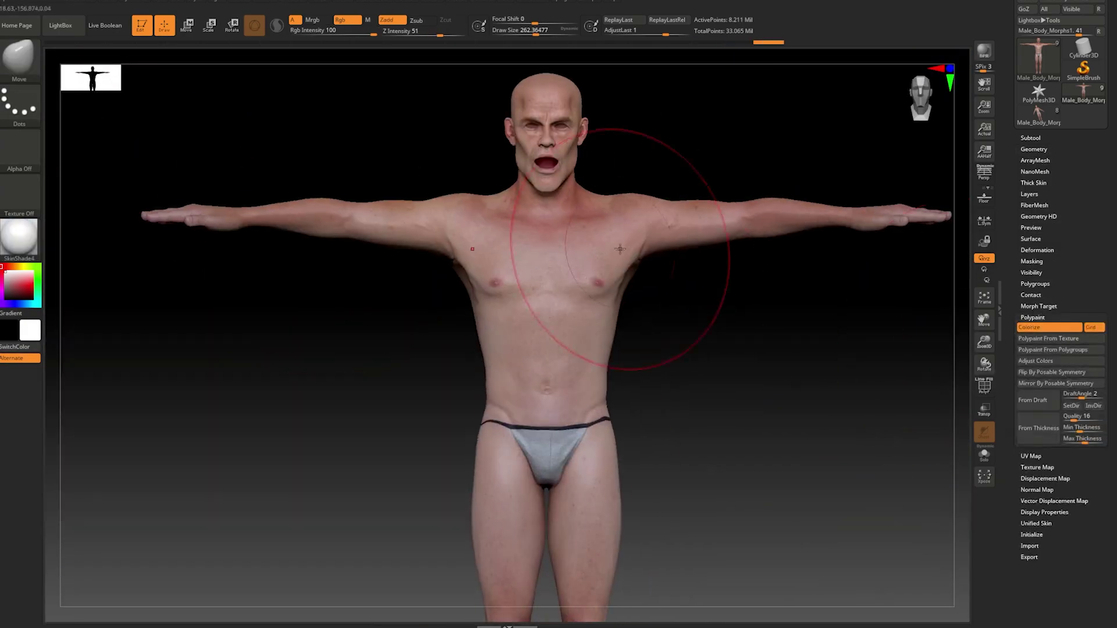
- Paint over the underwear with the surrounding skin colour using the Standard brush, and save the work
{"action": "key", "text": "b"}
{"action": "left_click", "coordinate": [334, 71]}
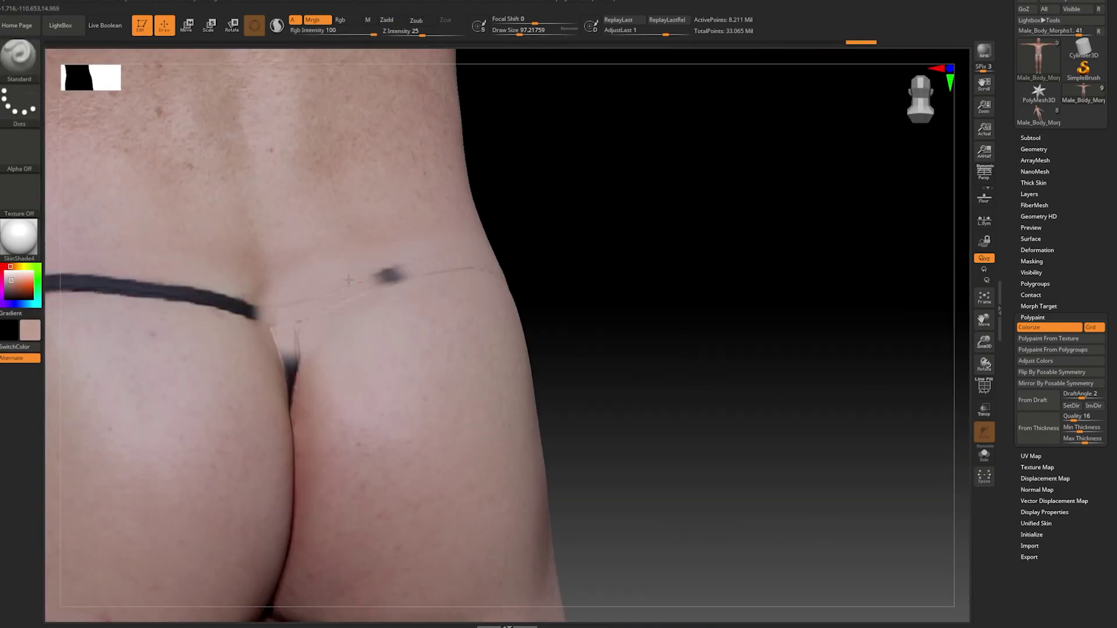
{"action": "right_click_drag", "start_coordinate": [348, 280], "coordinate": [605, 288]}
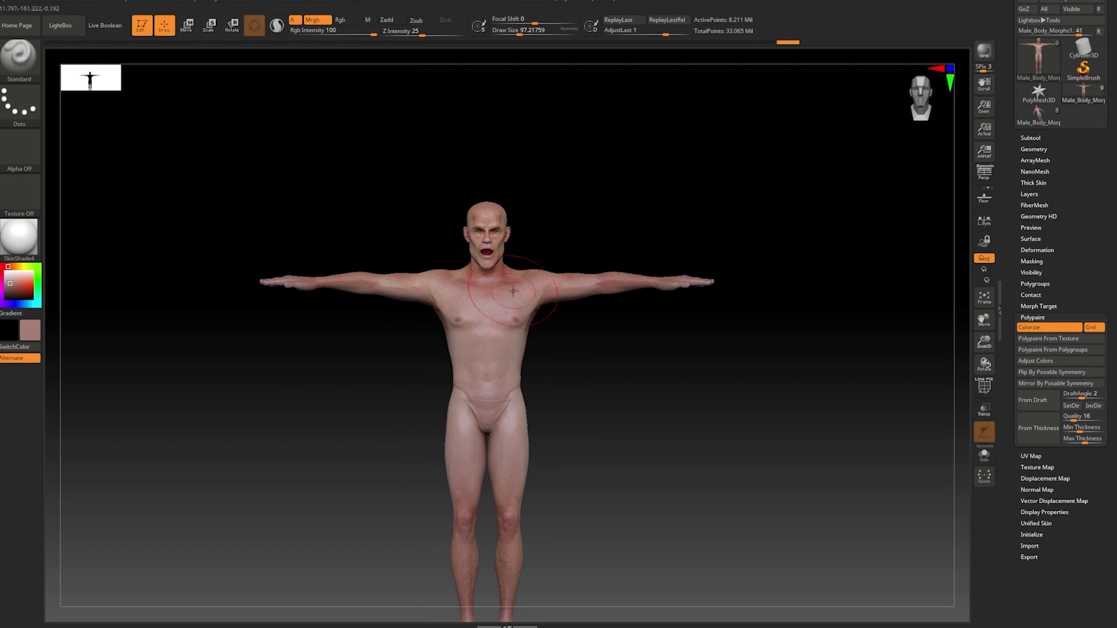
{"action": "key", "text": "ctrl+s"}
{"action": "left_click", "coordinate": [926, 537]}
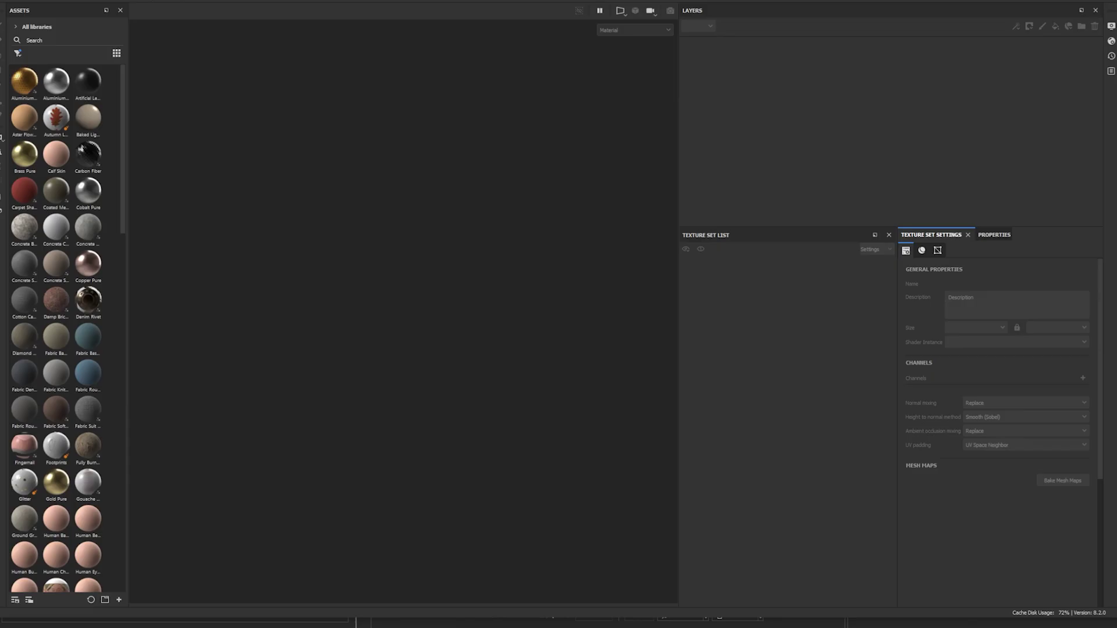
- Switch to Substance 3D Painter and create a 2048 project with the UV Tile workflow from Stylized Character_LP.obj
{"action": "left_click", "coordinate": [2, 2]}
{"action": "left_click", "coordinate": [7, 8]}
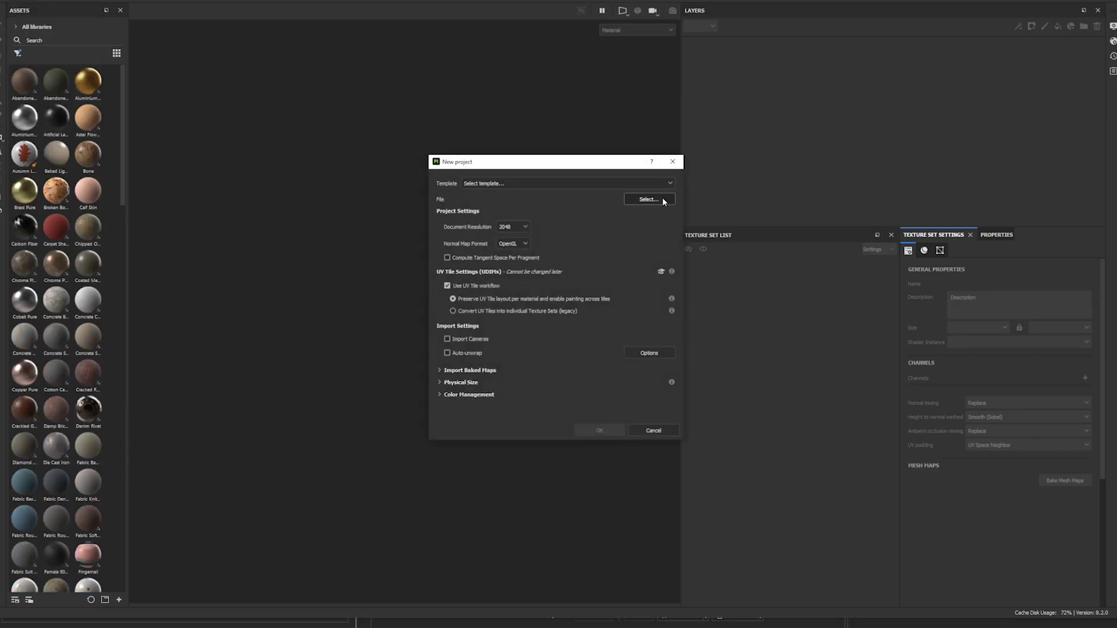
{"action": "left_click", "coordinate": [662, 197]}
{"action": "left_click", "coordinate": [552, 180]}
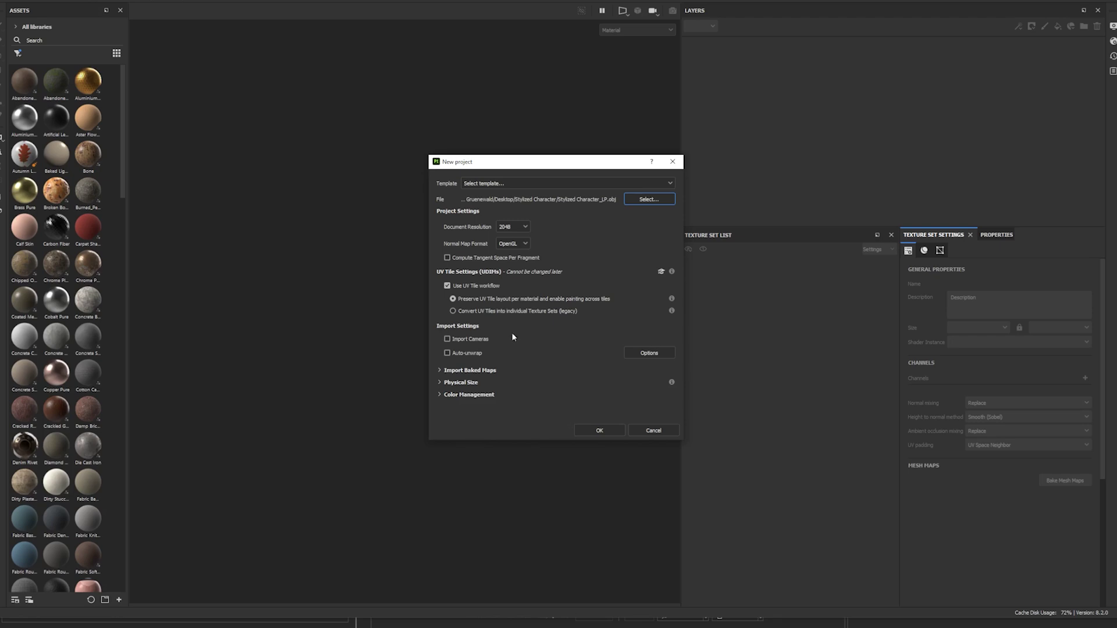
{"action": "left_click", "coordinate": [599, 430]}
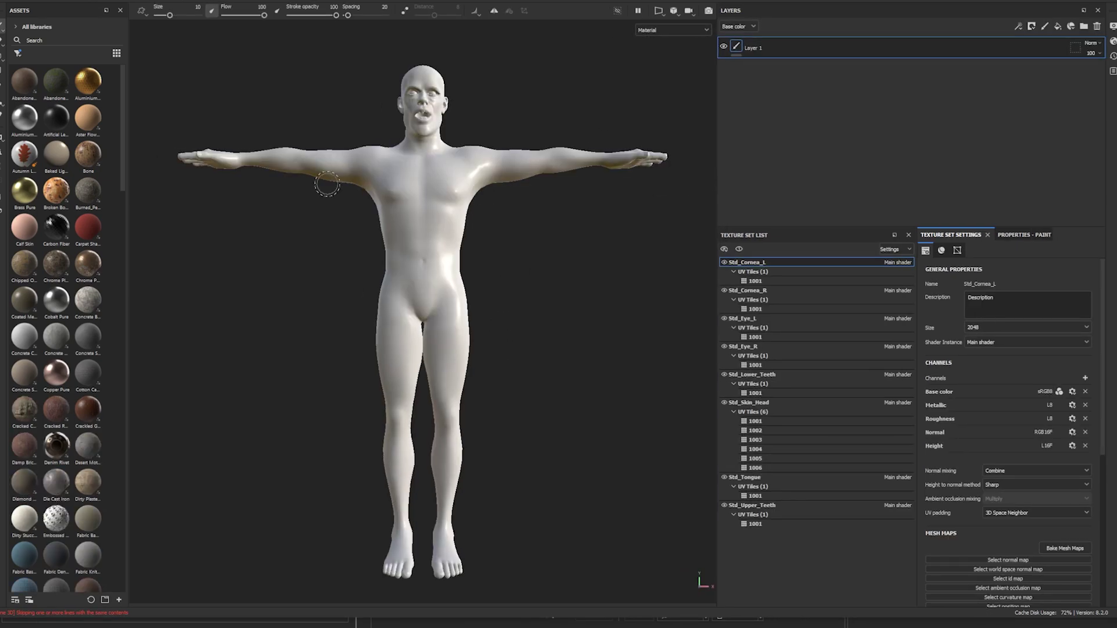
- Limit the mesh map baking to the Std_Skin_Head texture set and open the common baking parameters
{"action": "left_click", "coordinate": [734, 412]}
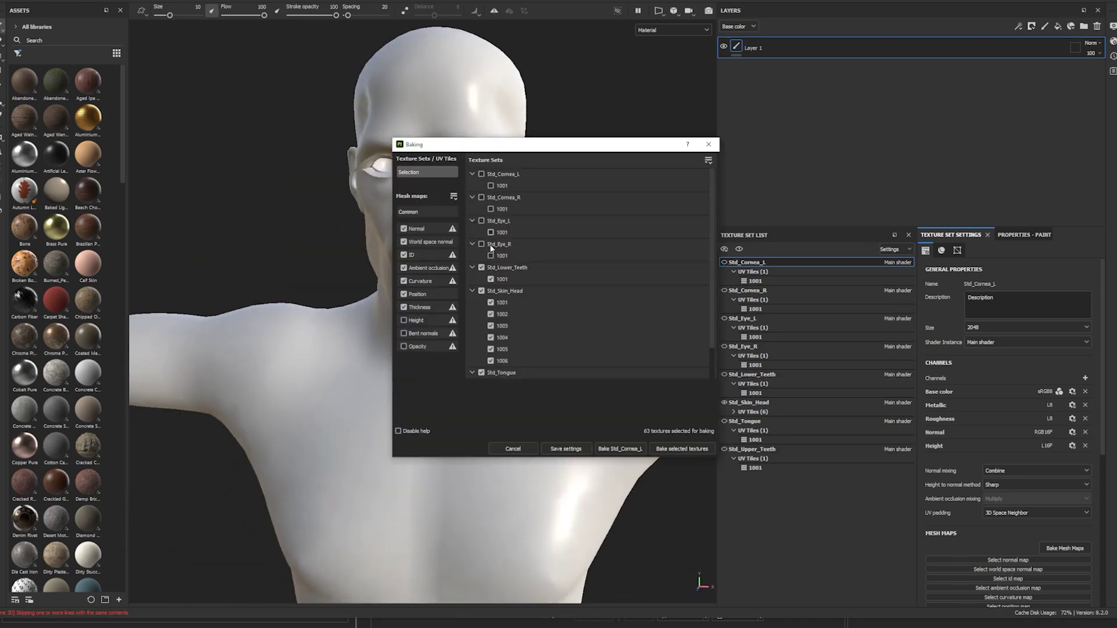
{"action": "left_click", "coordinate": [420, 254]}
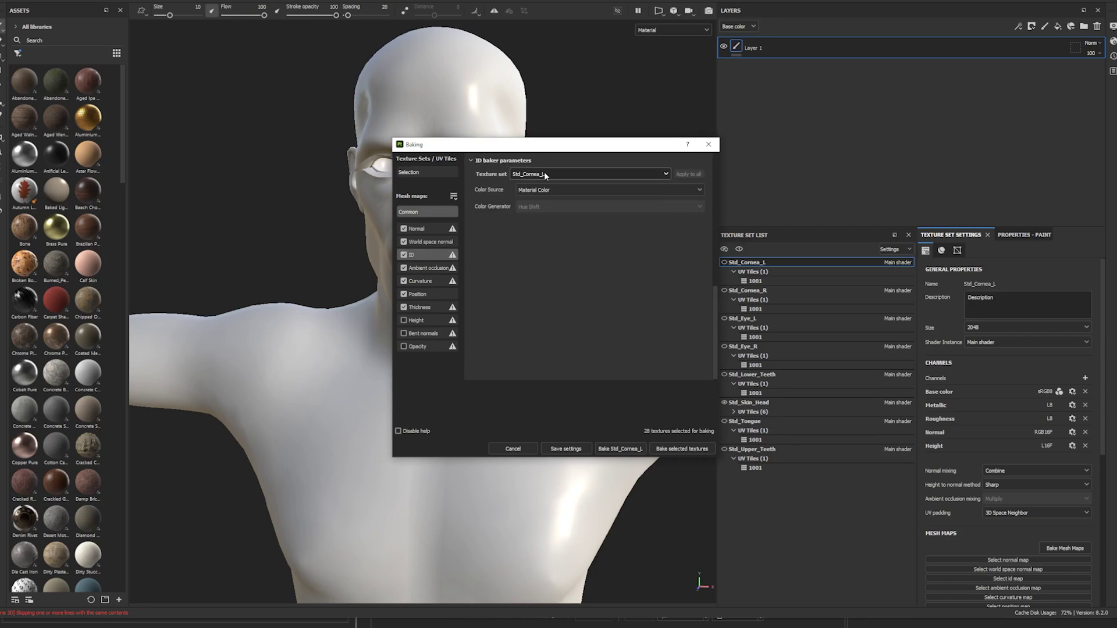
{"action": "left_click", "coordinate": [425, 212]}
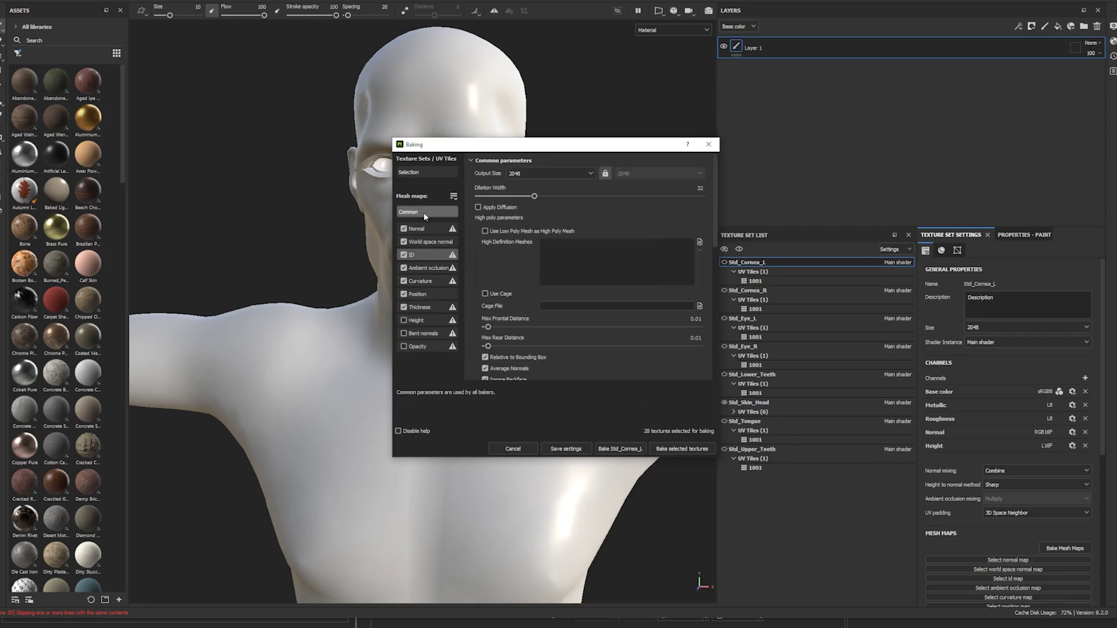
- Bake the mesh maps from the high-poly Stylized Character_HP.obj at 2048 with Subsampling 2x2 antialiasing
{"action": "left_click", "coordinate": [698, 243]}
{"action": "left_click", "coordinate": [527, 168]}
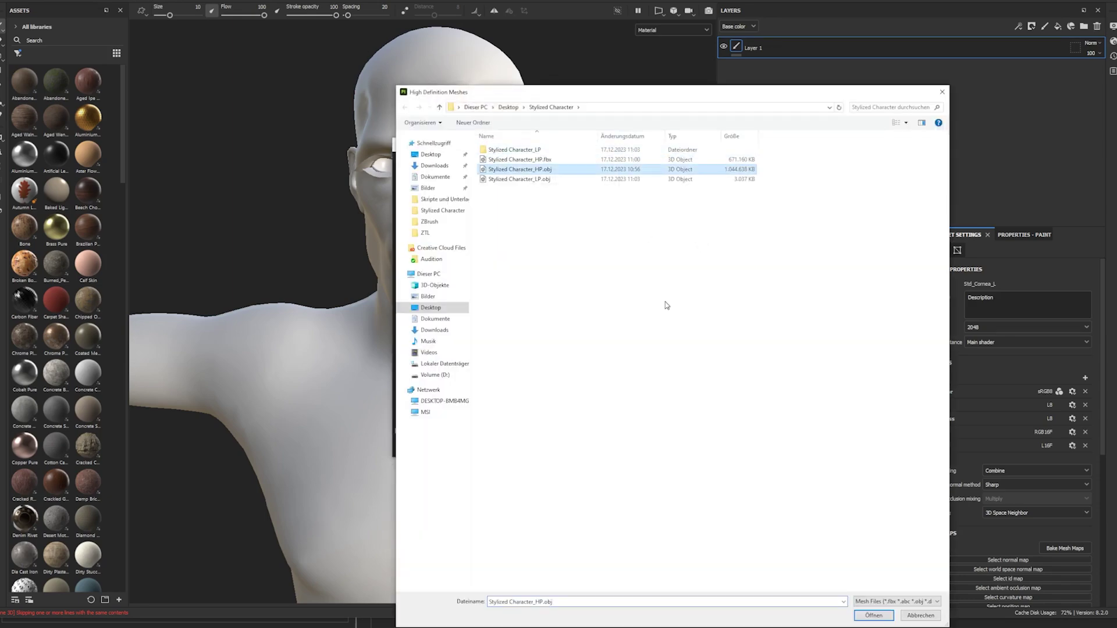
{"action": "double_click", "coordinate": [526, 168]}
{"action": "scroll", "coordinate": [616, 310], "scroll_direction": "down", "scroll_amount": 3}
{"action": "left_click", "coordinate": [564, 281]}
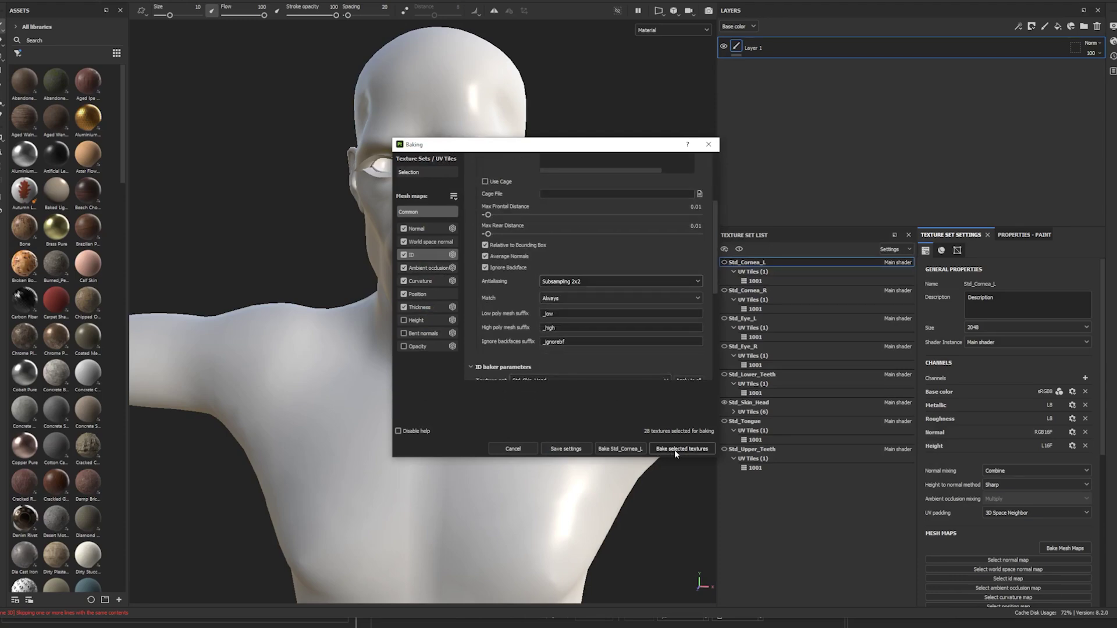
{"action": "left_click", "coordinate": [674, 450]}
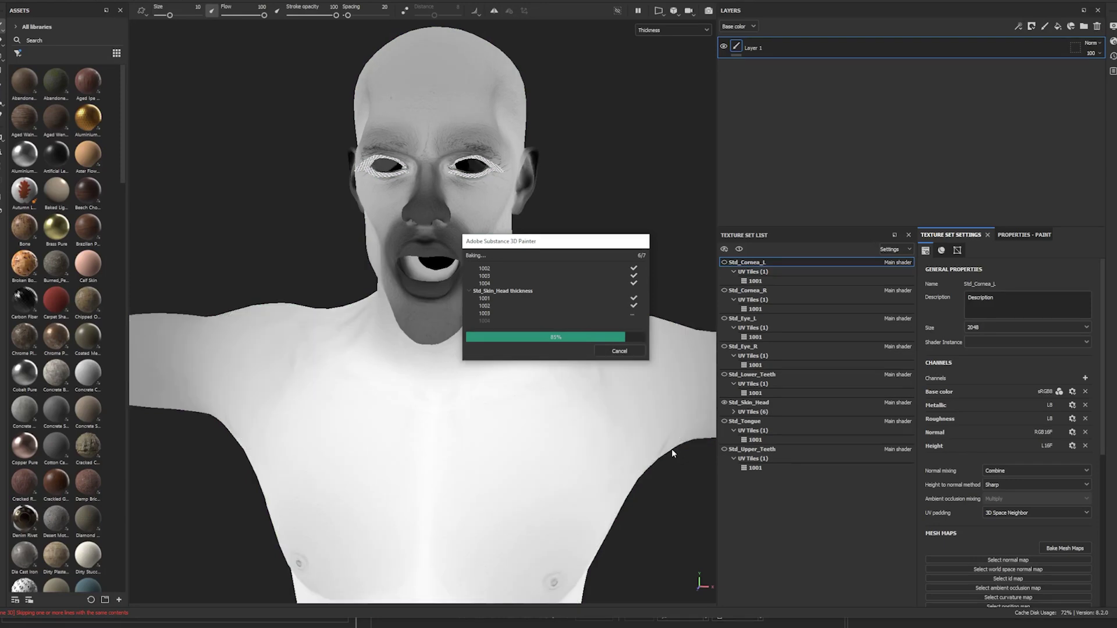
{"action": "left_click", "coordinate": [617, 351]}
- Show the SkinHead Normal, SkinBody, SkinLegs, SkinArms and Nails layers on the character
{"action": "scroll", "coordinate": [474, 436], "scroll_direction": "down", "scroll_amount": 4}
{"action": "left_click_drag", "start_coordinate": [280, 385], "coordinate": [225, 157], "text": "alt"}
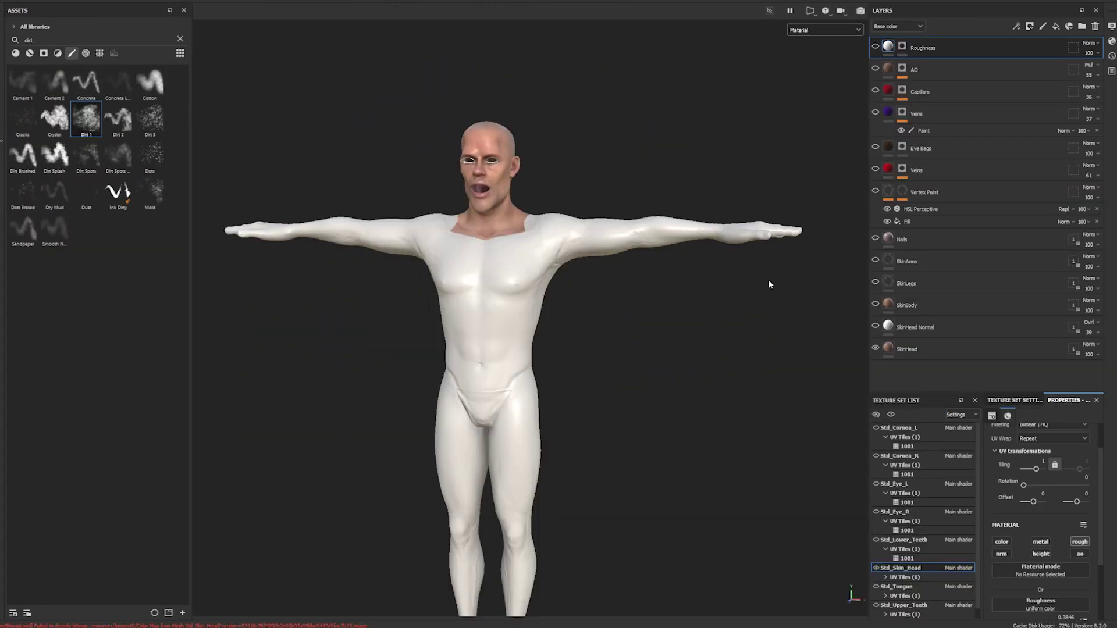
{"action": "scroll", "coordinate": [561, 155], "scroll_direction": "up", "scroll_amount": 6}
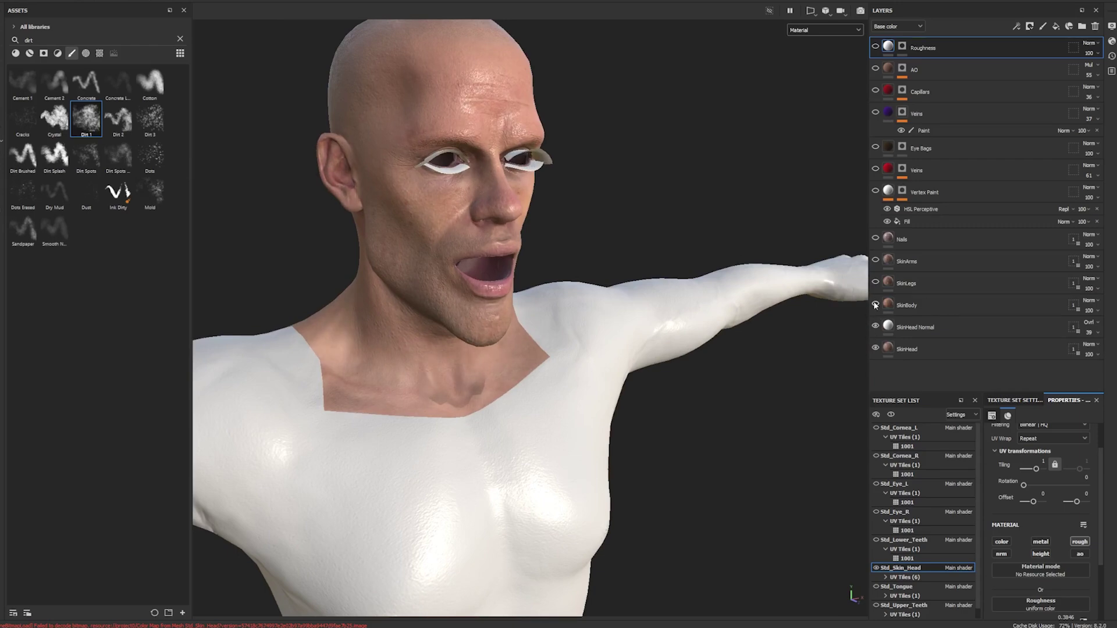
{"action": "left_click", "coordinate": [874, 304]}
{"action": "scroll", "coordinate": [547, 279], "scroll_direction": "down", "scroll_amount": 5}
{"action": "left_click_drag", "start_coordinate": [546, 291], "coordinate": [459, 291], "text": "alt"}
{"action": "left_click", "coordinate": [875, 282]}
{"action": "left_click", "coordinate": [875, 260]}
{"action": "left_click", "coordinate": [875, 238]}
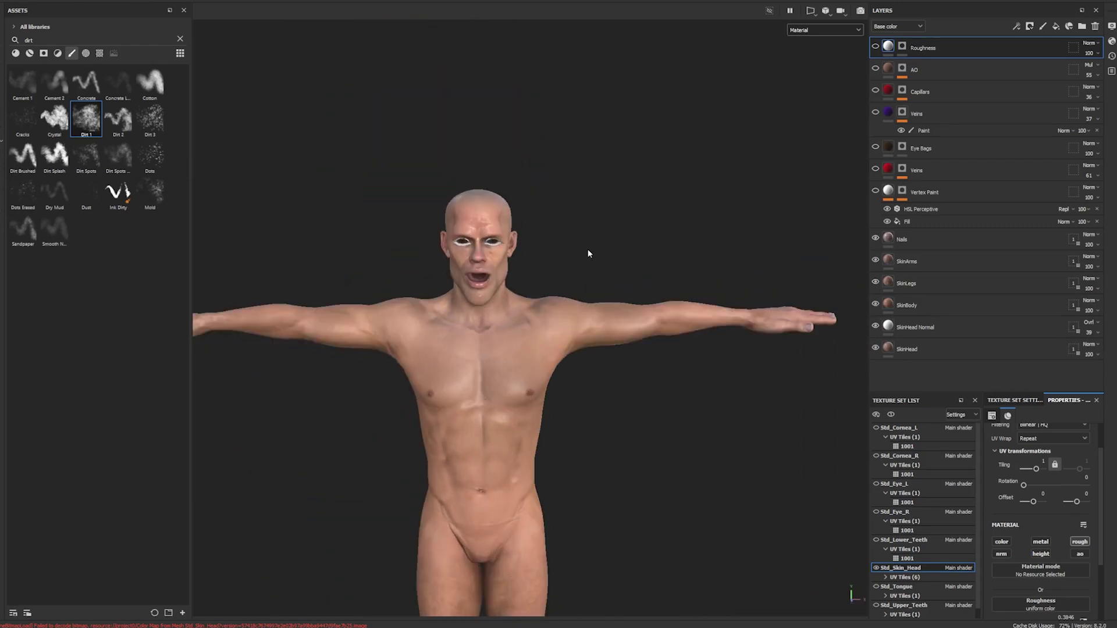
- Turn on the Vertex Paint, both Veins, Eye Bags, Capillars, AO and Roughness layers
{"action": "scroll", "coordinate": [558, 250], "scroll_direction": "up", "scroll_amount": 3}
{"action": "middle_click_drag", "start_coordinate": [541, 242], "coordinate": [587, 210], "text": "alt"}
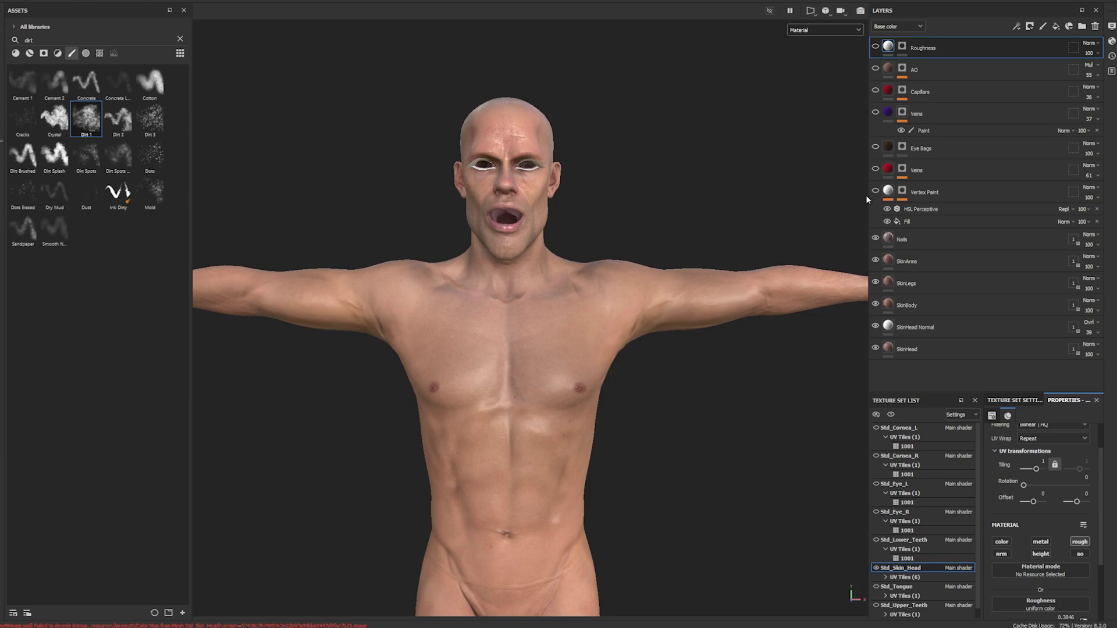
{"action": "scroll", "coordinate": [591, 256], "scroll_direction": "down", "scroll_amount": 1}
{"action": "left_click_drag", "start_coordinate": [591, 249], "coordinate": [586, 212], "text": "alt"}
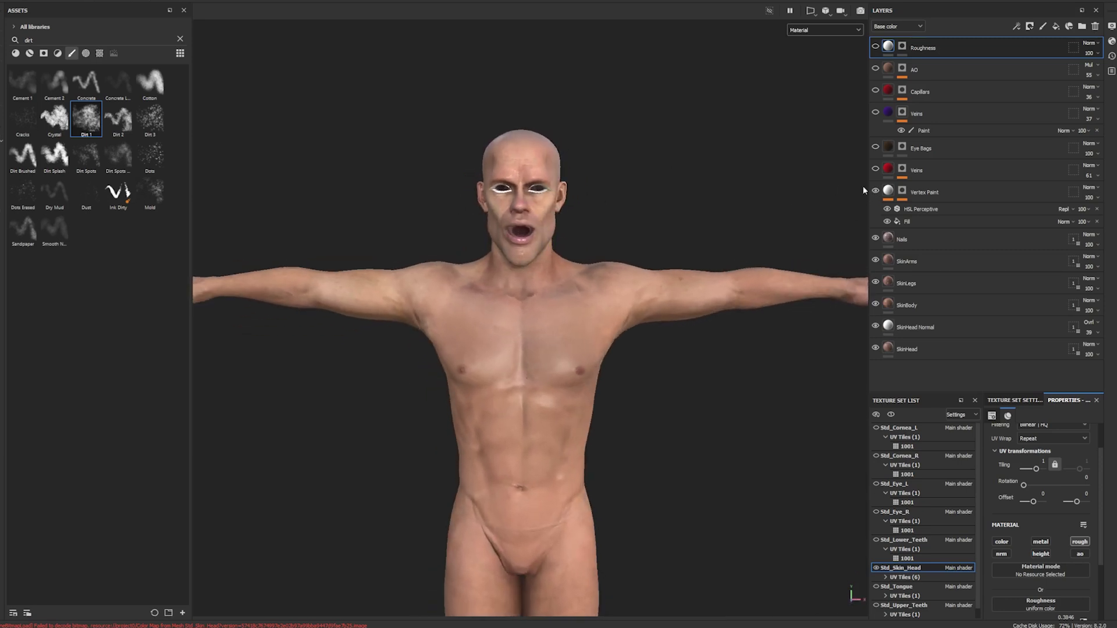
{"action": "left_click", "coordinate": [876, 149]}
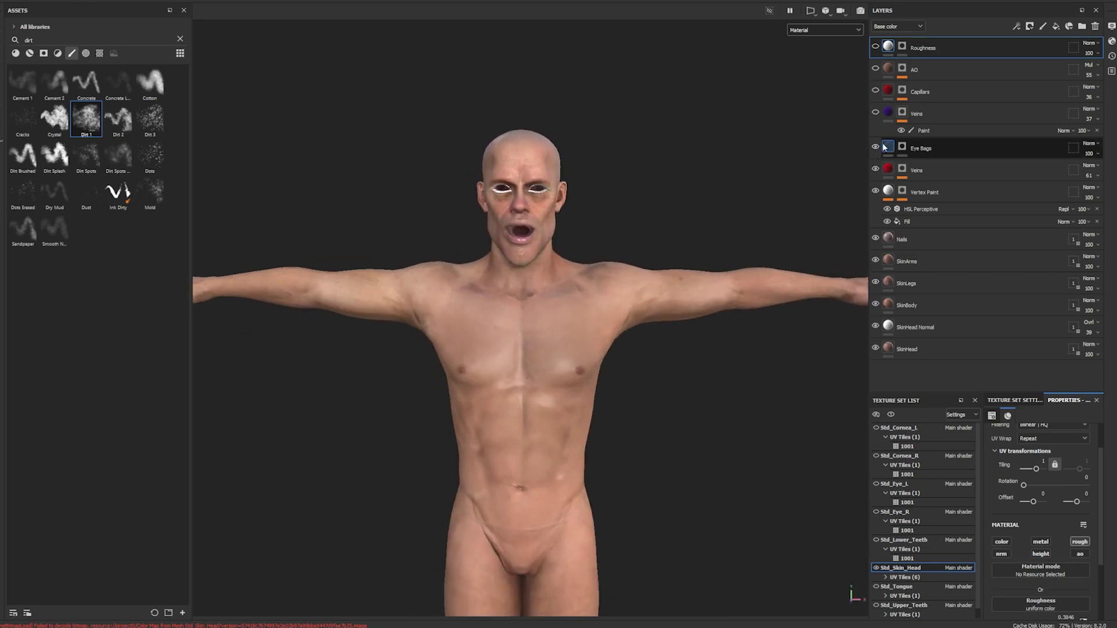
{"action": "left_click", "coordinate": [876, 91]}
{"action": "scroll", "coordinate": [629, 147], "scroll_direction": "up", "scroll_amount": 2}
{"action": "left_click_drag", "start_coordinate": [629, 148], "coordinate": [518, 145], "text": "alt"}
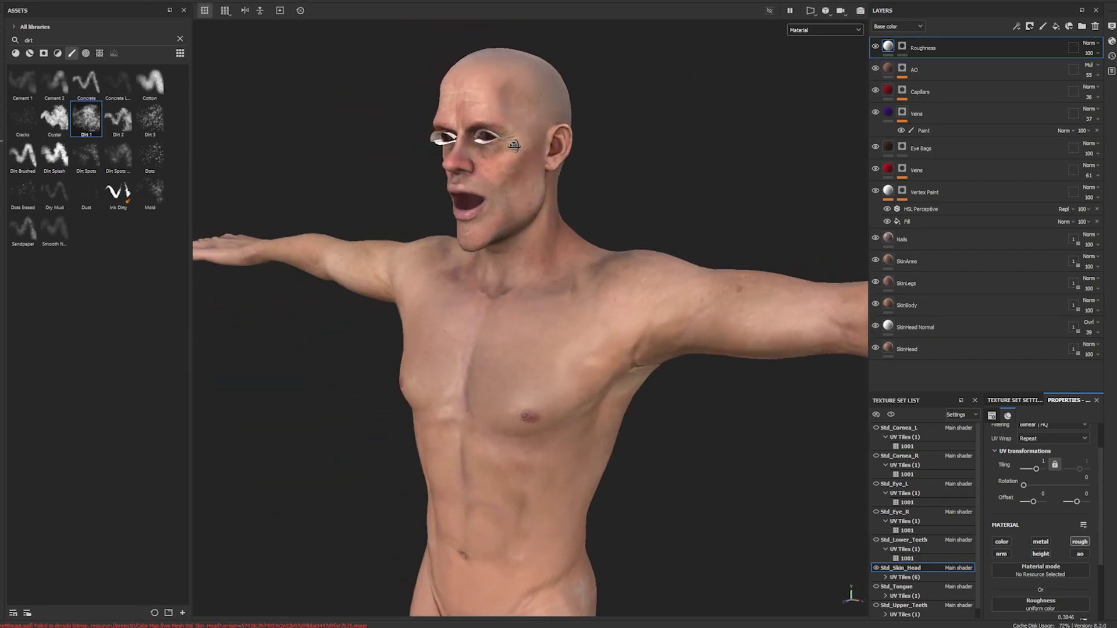
{"action": "middle_click_drag", "start_coordinate": [518, 145], "coordinate": [586, 156], "text": "alt"}
- Set the Vertex Paint layer's opacity to 74
{"action": "left_click", "coordinate": [1089, 198]}
{"action": "left_click_drag", "start_coordinate": [1114, 214], "coordinate": [1108, 215]}
{"action": "left_click_drag", "start_coordinate": [742, 122], "coordinate": [690, 135], "text": "alt"}
- Configure the texture export for the skin set with the Character_Creator output template, 16-bit PNG files and a size of 2048
{"action": "scroll", "coordinate": [676, 137], "scroll_direction": "down", "scroll_amount": 2}
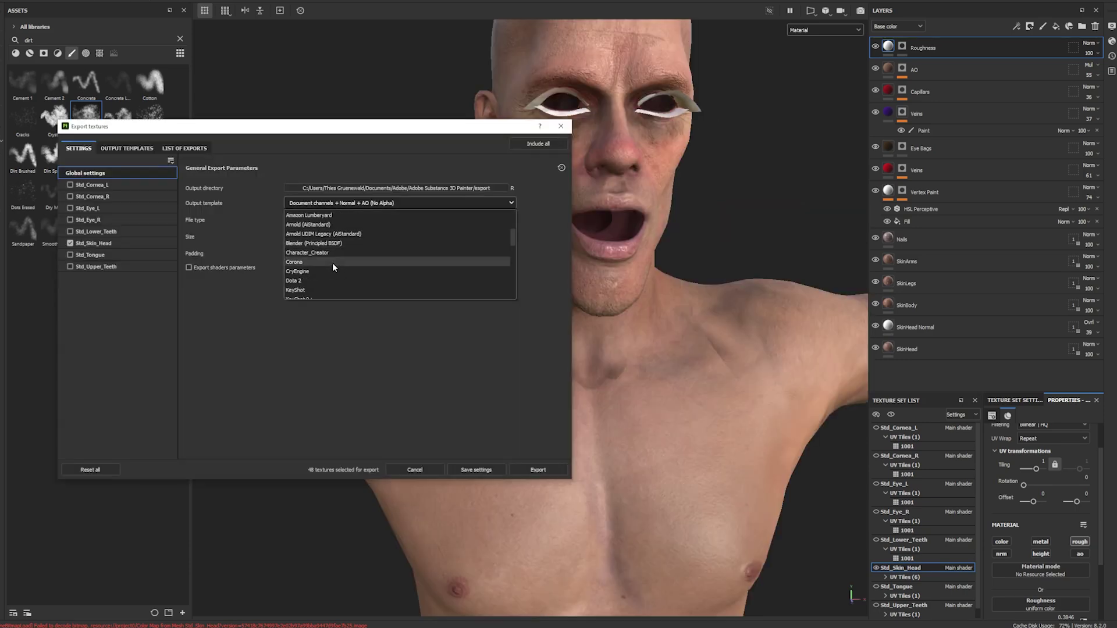
{"action": "left_click", "coordinate": [333, 263]}
{"action": "left_click", "coordinate": [340, 219]}
{"action": "left_click", "coordinate": [290, 302]}
{"action": "left_click", "coordinate": [384, 220]}
{"action": "left_click", "coordinate": [372, 249]}
{"action": "left_click", "coordinate": [349, 236]}
{"action": "left_click", "coordinate": [316, 305]}
- Set the output directory to the desktop's Stylized Character_LP folder and export the textures
{"action": "left_click", "coordinate": [382, 188]}
{"action": "left_click", "coordinate": [96, 307]}
{"action": "double_click", "coordinate": [481, 163]}
{"action": "double_click", "coordinate": [169, 150]}
{"action": "left_click", "coordinate": [528, 615]}
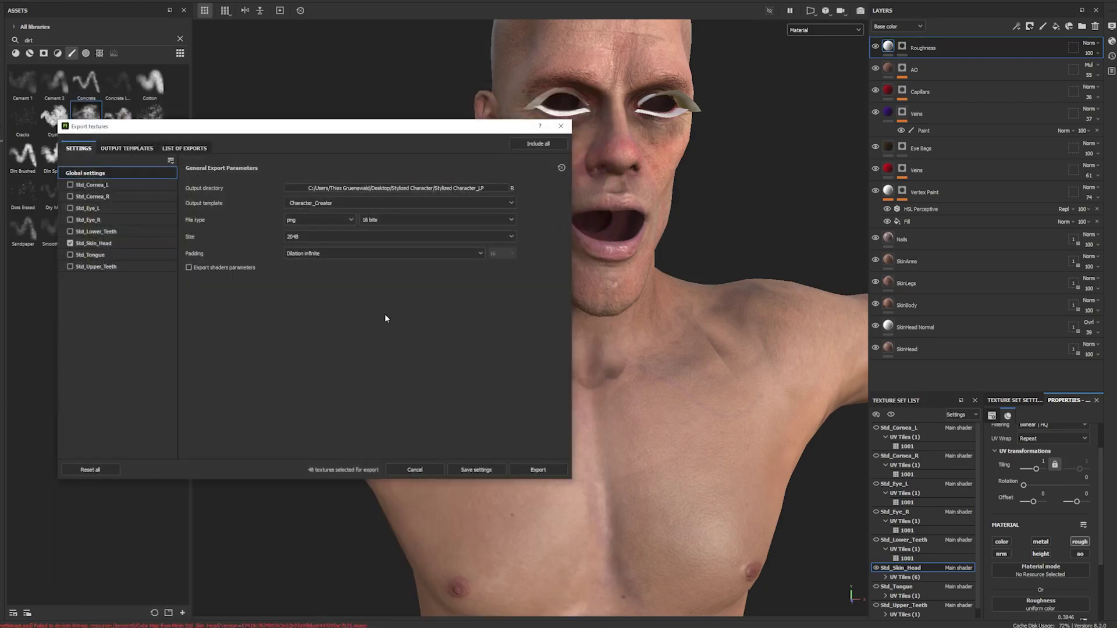
{"action": "left_click", "coordinate": [538, 469]}
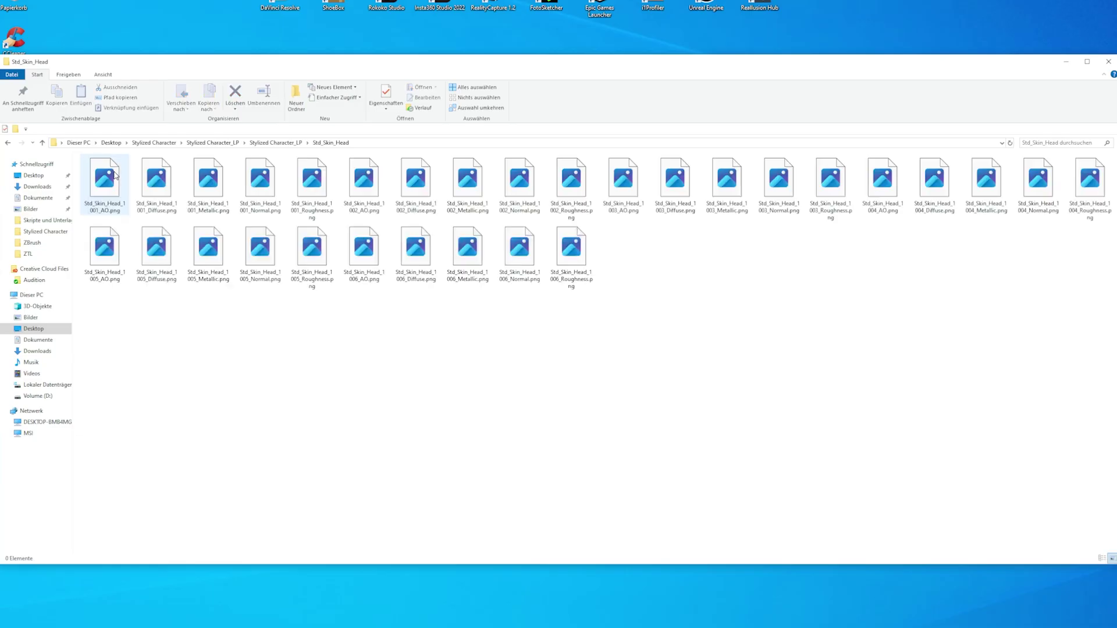
- In the file explorer, cut the exported textures from the Std_Skin_Head folder and delete the old files in the character's texture folder
{"action": "key", "text": "ctrl+x"}
{"action": "key", "text": "alt+Up"}
{"action": "left_click", "coordinate": [212, 142]}
{"action": "double_click", "coordinate": [129, 252]}
{"action": "left_click_drag", "start_coordinate": [1082, 370], "coordinate": [83, 165]}
{"action": "key", "text": "Delete"}
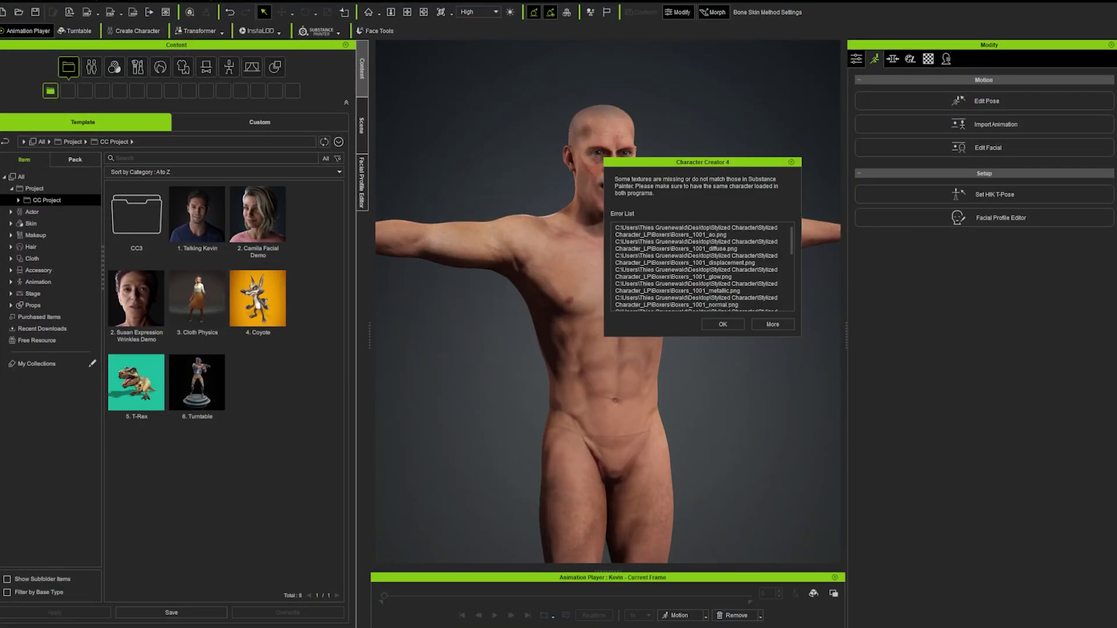
- In Character Creator, dismiss the missing-textures list of the Substance Painter update and frame the textured character's head
{"action": "left_click", "coordinate": [723, 324]}
{"action": "right_click_drag", "start_coordinate": [663, 157], "coordinate": [568, 127]}
{"action": "scroll", "coordinate": [667, 176], "scroll_direction": "up", "scroll_amount": 5}
{"action": "right_click_drag", "start_coordinate": [668, 177], "coordinate": [445, 195]}
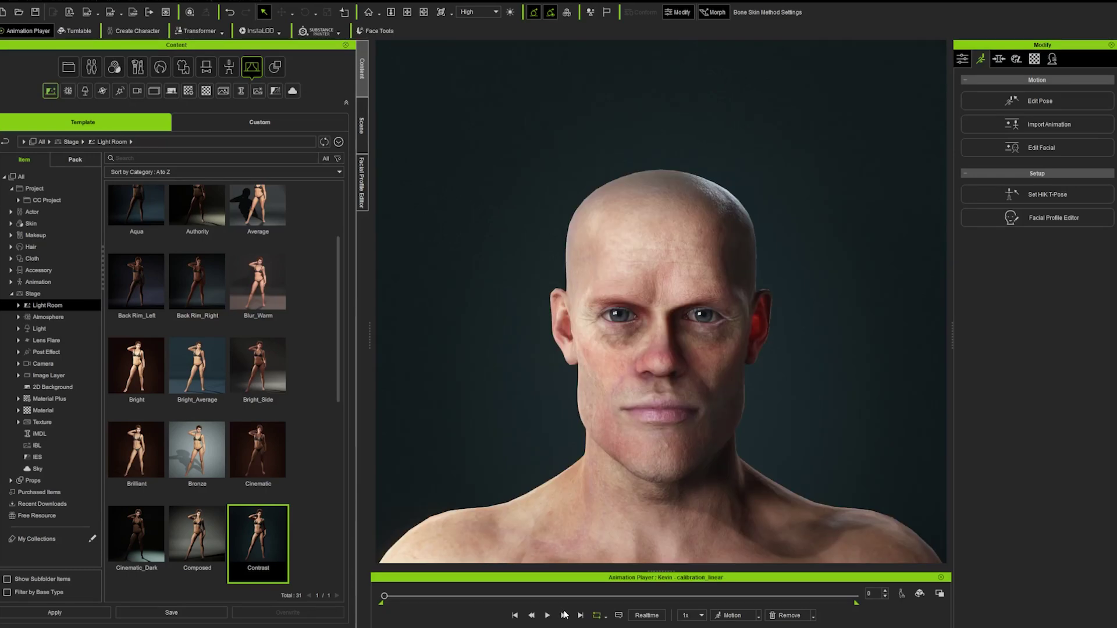
- Play the facial calibration animation and examine the face's expressions from several angles
{"action": "left_click", "coordinate": [547, 616]}
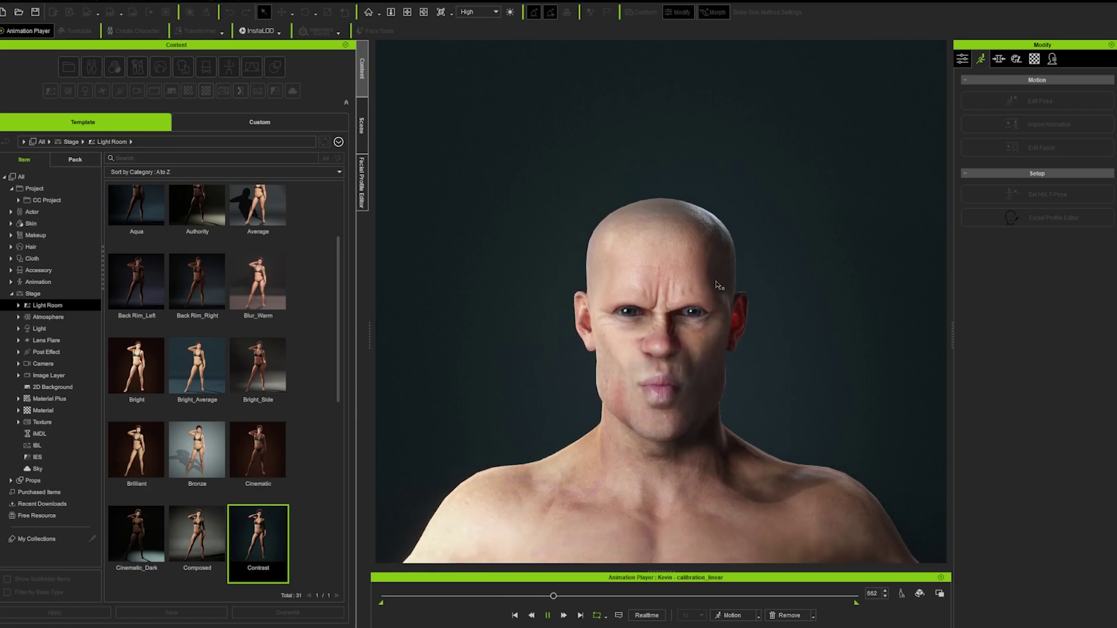
{"action": "right_click_drag", "start_coordinate": [709, 359], "coordinate": [561, 335]}
{"action": "right_click_drag", "start_coordinate": [631, 336], "coordinate": [665, 335]}
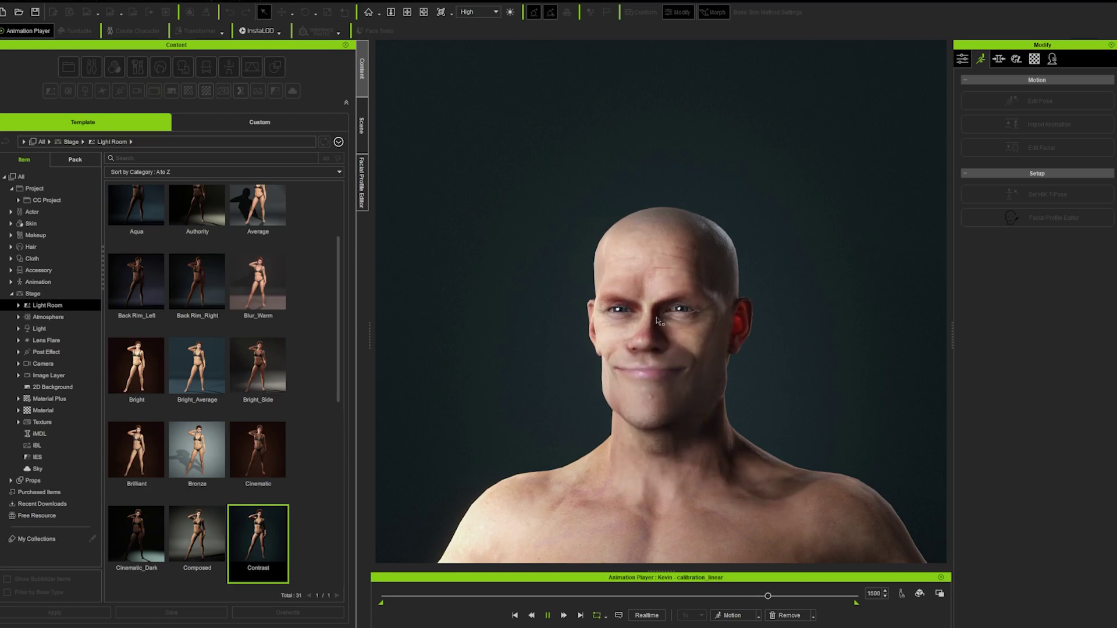
{"action": "scroll", "coordinate": [680, 299], "scroll_direction": "up", "scroll_amount": 3}
{"action": "middle_click_drag", "start_coordinate": [680, 299], "coordinate": [660, 180]}
{"action": "right_click_drag", "start_coordinate": [698, 245], "coordinate": [752, 269]}
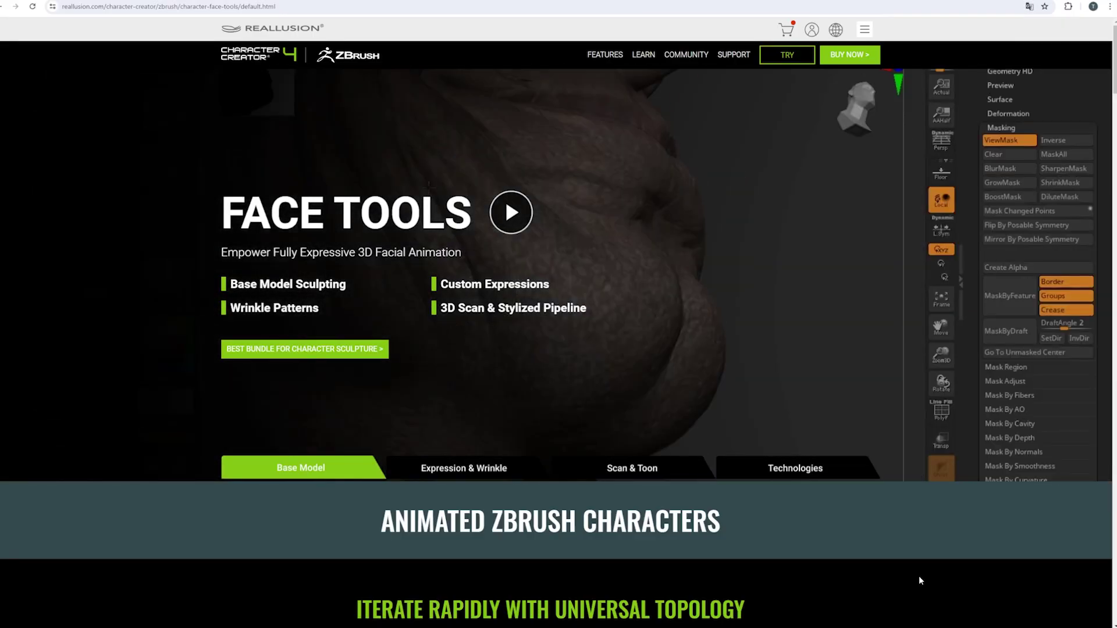
{"action": "scroll", "coordinate": [744, 482], "scroll_direction": "down", "scroll_amount": 1}
{"action": "scroll", "coordinate": [744, 482], "scroll_direction": "down", "scroll_amount": 7}
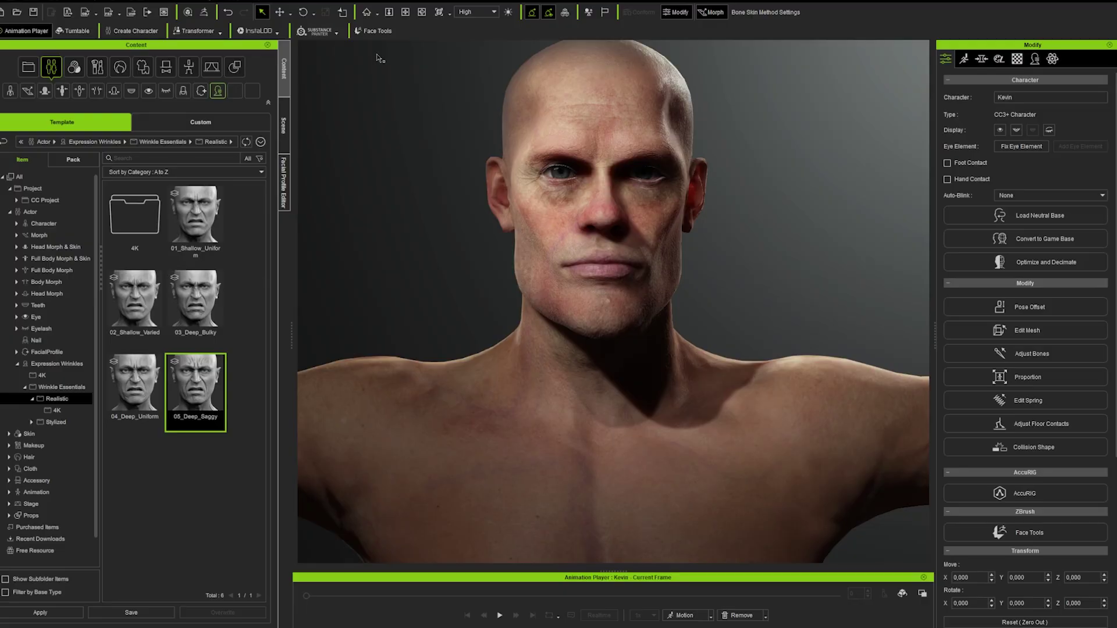
- Send the character to ZBrush through Face Tools and stamp scar alphas on the face with the Standard brush in DragRect mode
{"action": "left_click", "coordinate": [375, 31]}
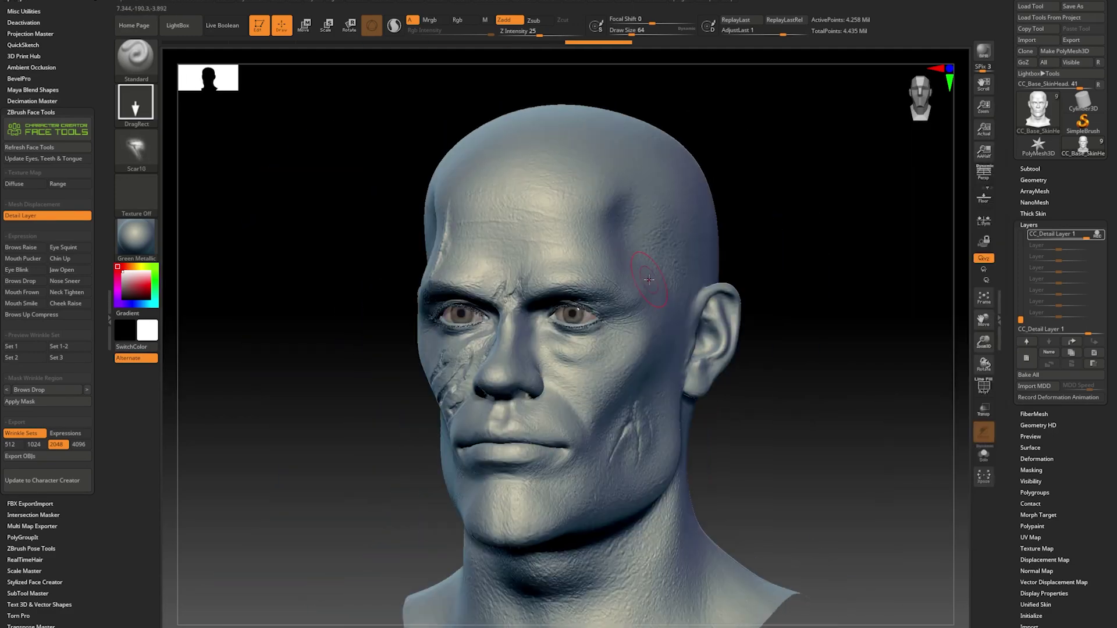
{"action": "key", "text": "b"}
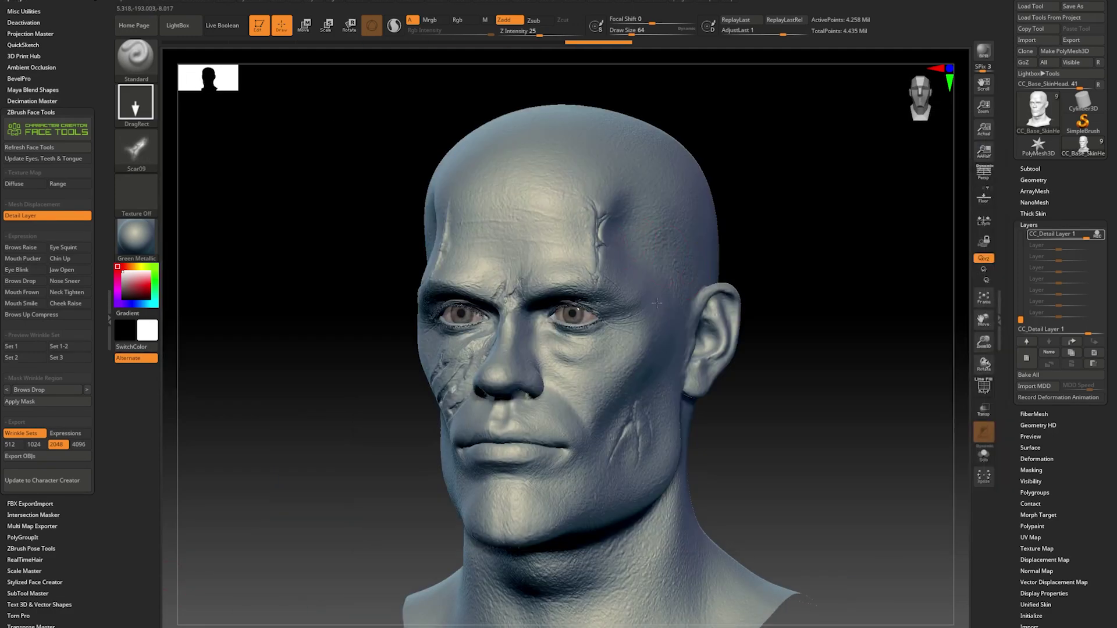
- Update the scarred head to Character Creator and play the calibration animation to check the scars in motion
{"action": "left_click", "coordinate": [42, 480]}
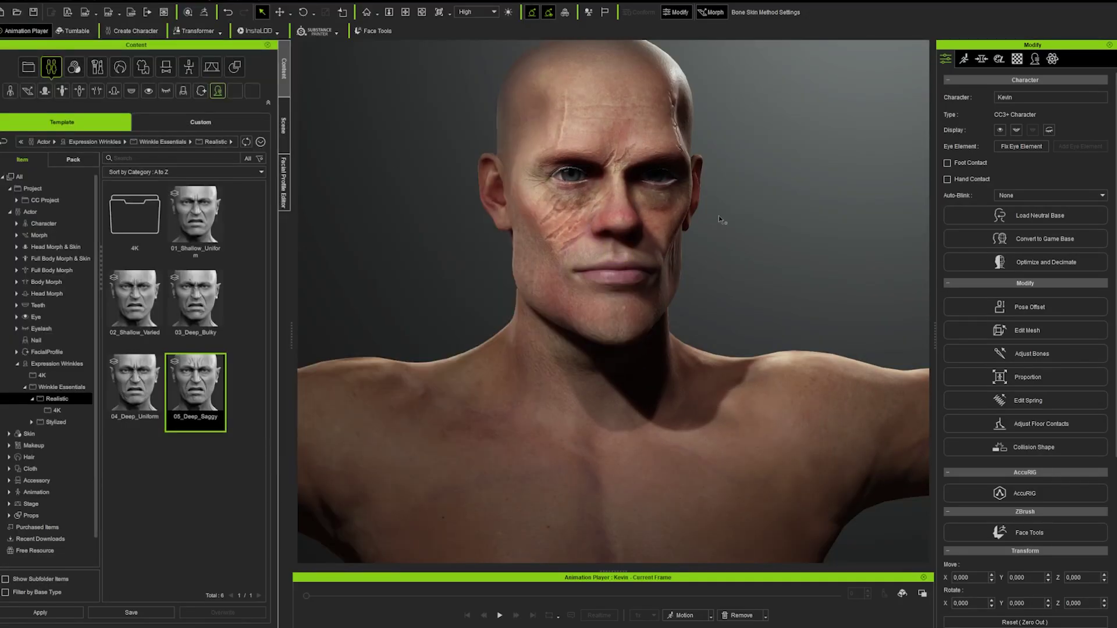
{"action": "left_click", "coordinate": [711, 615]}
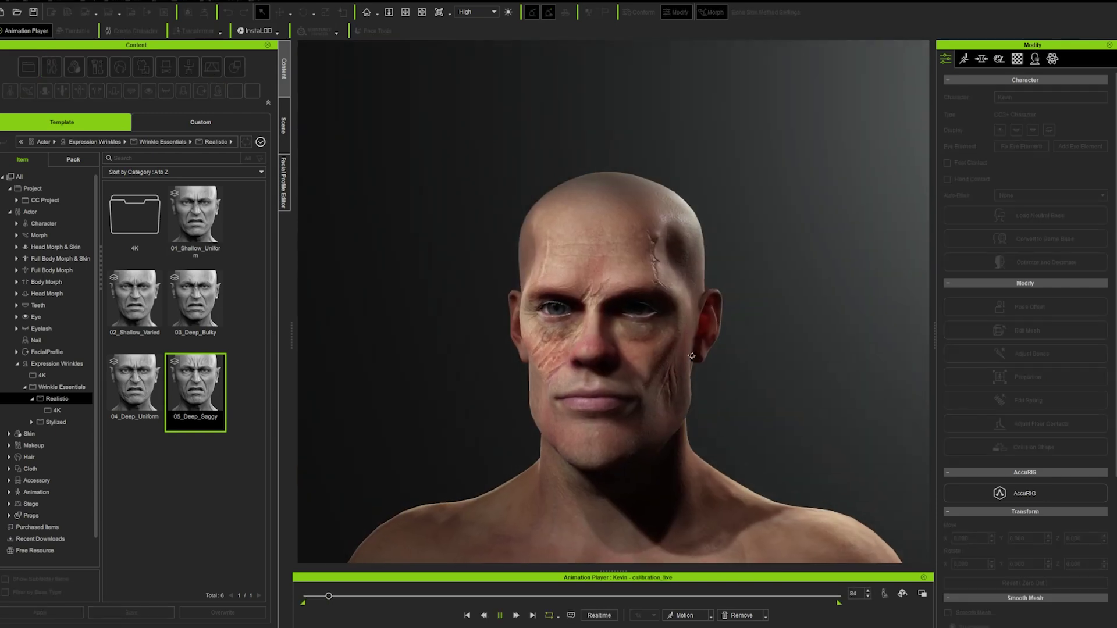
{"action": "right_click_drag", "start_coordinate": [734, 349], "coordinate": [663, 351]}
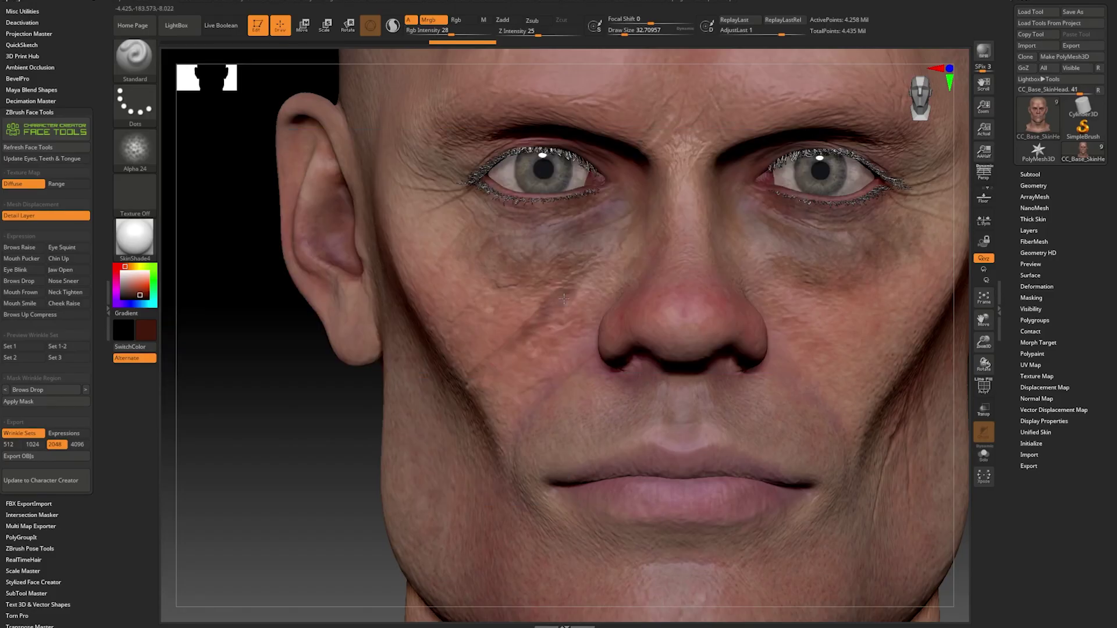
- In ZBrush, paint dark red into the cheek and forehead scars with the Standard brush at RGB Intensity 28
{"action": "mouse_move", "coordinate": [563, 298]}
{"action": "right_mouse_down"}
{"action": "mouse_move", "coordinate": [506, 340]}
{"action": "mouse_move", "coordinate": [600, 208]}
{"action": "mouse_move", "coordinate": [651, 192]}
{"action": "right_mouse_up"}
{"action": "left_click_drag", "start_coordinate": [645, 204], "coordinate": [669, 174]}
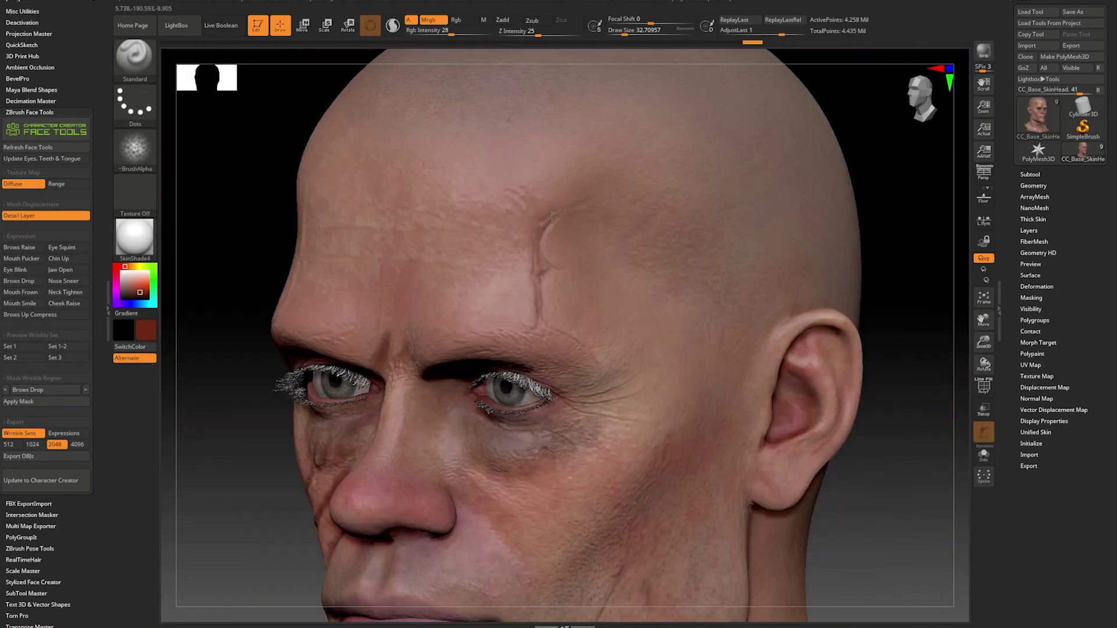
{"action": "mouse_move", "coordinate": [494, 279]}
{"action": "right_mouse_down", "text": "ctrl"}
{"action": "mouse_move", "coordinate": [421, 244]}
{"action": "mouse_move", "coordinate": [427, 215]}
{"action": "mouse_move", "coordinate": [396, 233]}
{"action": "right_mouse_up", "text": "ctrl"}
{"action": "mouse_move", "coordinate": [396, 233]}
{"action": "right_mouse_down", "text": "ctrl"}
{"action": "mouse_move", "coordinate": [405, 316]}
{"action": "mouse_move", "coordinate": [398, 141]}
{"action": "right_mouse_up", "text": "ctrl"}
{"action": "left_click", "coordinate": [380, 437]}
{"action": "key", "text": "ctrl+z"}
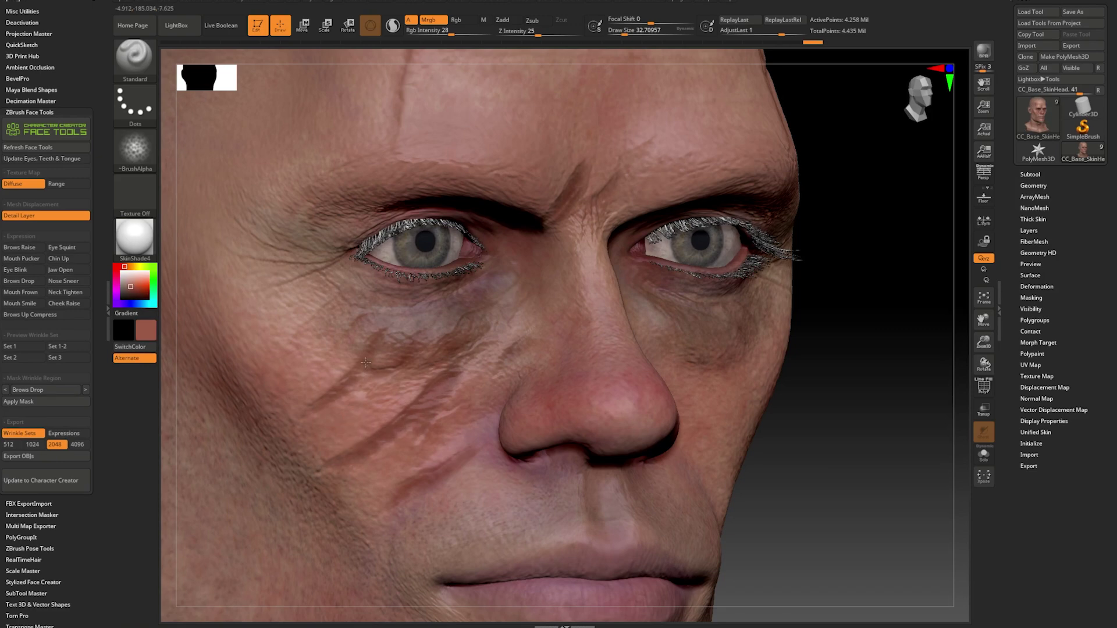
- Blend a lighter reddish tone around the cheek, brow and forehead scars on the diffuse texture
{"action": "key", "text": "ctrl+shift+z"}
{"action": "key", "text": "ctrl+shift+z"}
{"action": "mouse_move", "coordinate": [521, 342]}
{"action": "right_mouse_down"}
{"action": "mouse_move", "coordinate": [466, 343]}
{"action": "mouse_move", "coordinate": [466, 262]}
{"action": "right_mouse_up"}
{"action": "mouse_move", "coordinate": [698, 407]}
{"action": "right_mouse_down"}
{"action": "mouse_move", "coordinate": [611, 407]}
{"action": "mouse_move", "coordinate": [631, 508]}
{"action": "right_mouse_up"}
{"action": "key", "text": "ctrl+shift+z"}
{"action": "right_click_drag", "start_coordinate": [592, 437], "coordinate": [687, 436]}
{"action": "mouse_move", "coordinate": [687, 437]}
{"action": "right_mouse_down", "text": "ctrl"}
{"action": "mouse_move", "coordinate": [687, 343]}
{"action": "mouse_move", "coordinate": [751, 343]}
{"action": "right_mouse_up", "text": "ctrl"}
{"action": "right_click_drag", "start_coordinate": [750, 343], "coordinate": [751, 442], "text": "ctrl"}
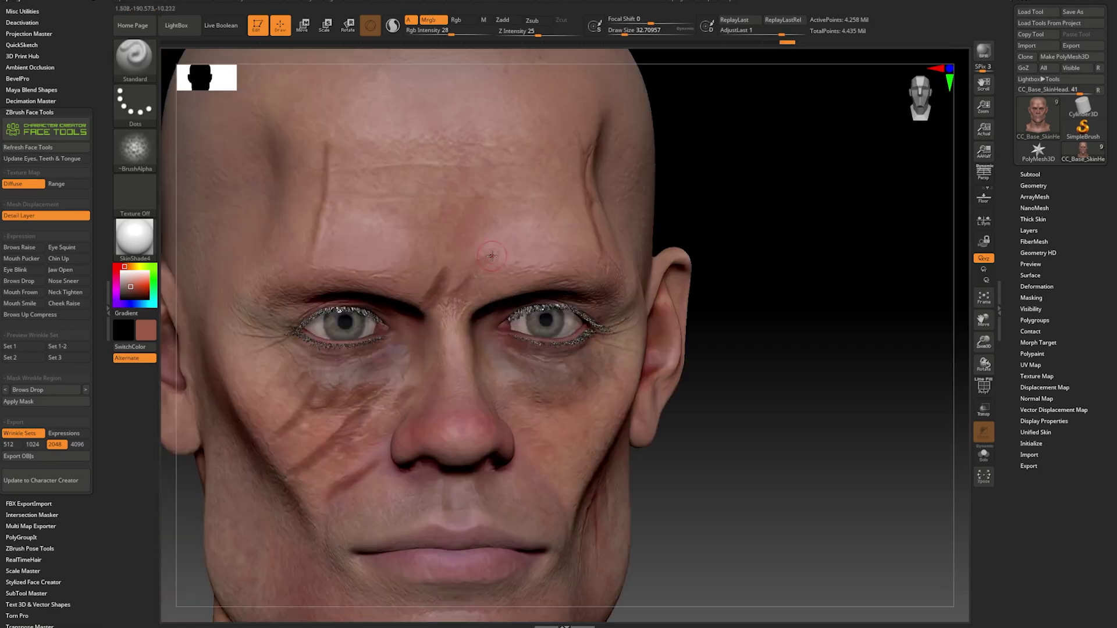
{"action": "right_click_drag", "start_coordinate": [444, 378], "coordinate": [443, 351], "text": "ctrl"}
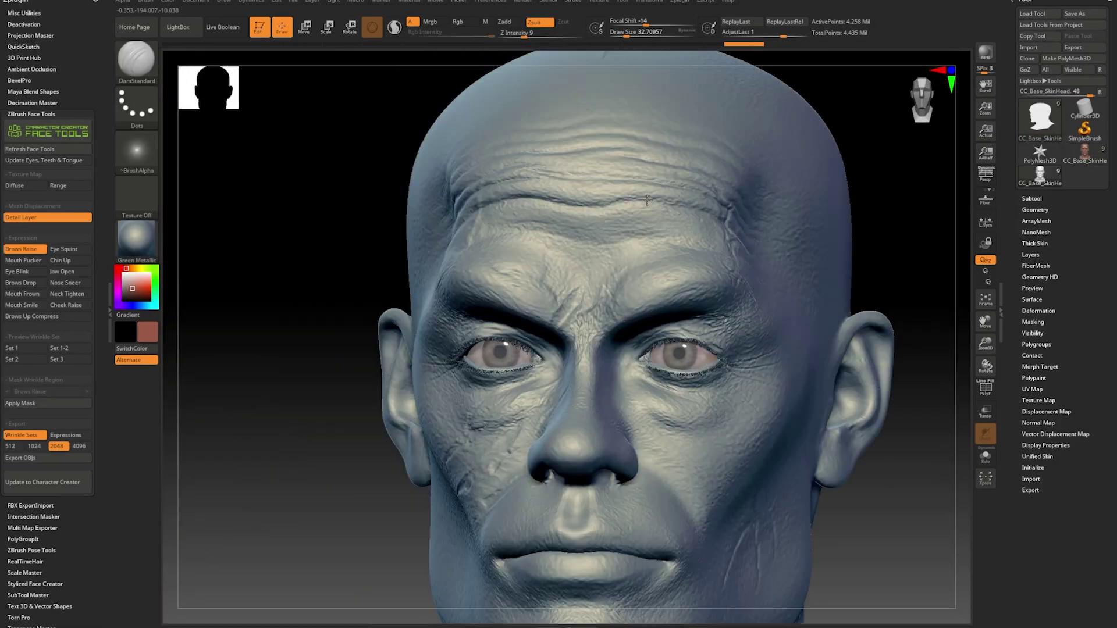
- Refine the forehead wrinkles of the Brows Raise expression with the DamStandard brush at Z Intensity 9
{"action": "mouse_move", "coordinate": [582, 291]}
{"action": "right_mouse_down"}
{"action": "mouse_move", "coordinate": [665, 203]}
{"action": "mouse_move", "coordinate": [581, 204]}
{"action": "right_mouse_up"}
{"action": "right_click_drag", "start_coordinate": [798, 192], "coordinate": [872, 192]}
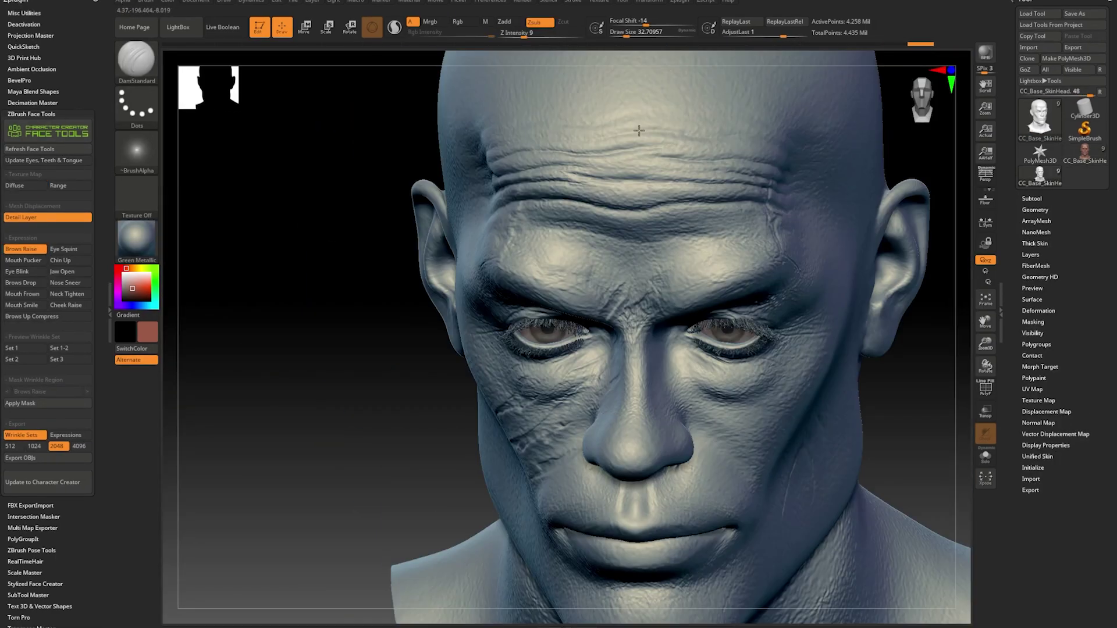
{"action": "right_click_drag", "start_coordinate": [727, 192], "coordinate": [673, 180]}
{"action": "right_click_drag", "start_coordinate": [636, 273], "coordinate": [635, 234], "text": "ctrl"}
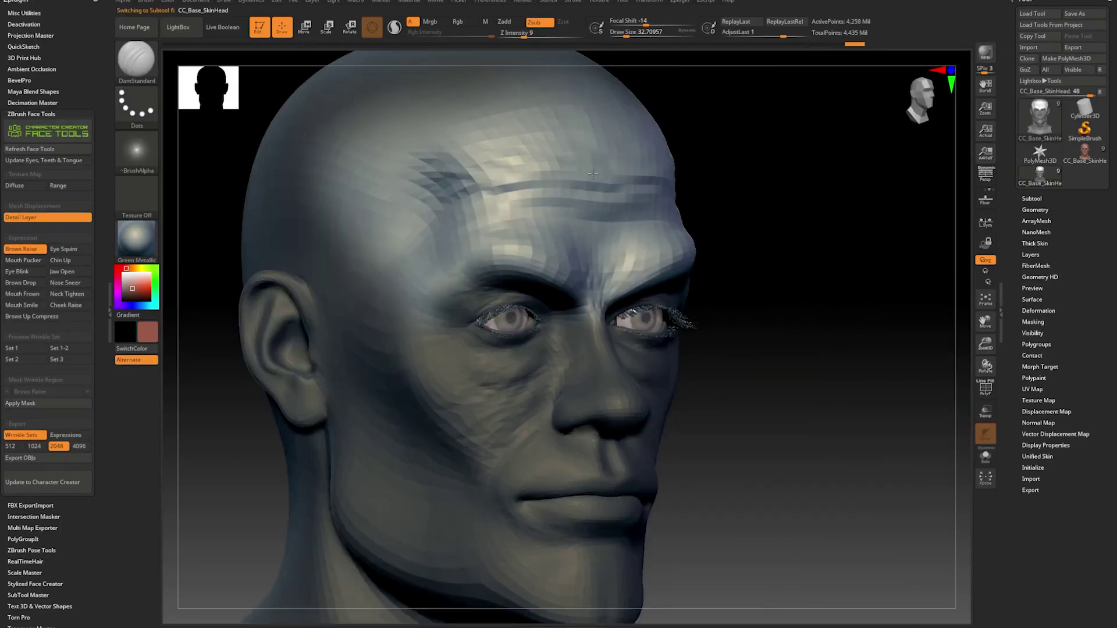
{"action": "right_click_drag", "start_coordinate": [524, 290], "coordinate": [407, 303]}
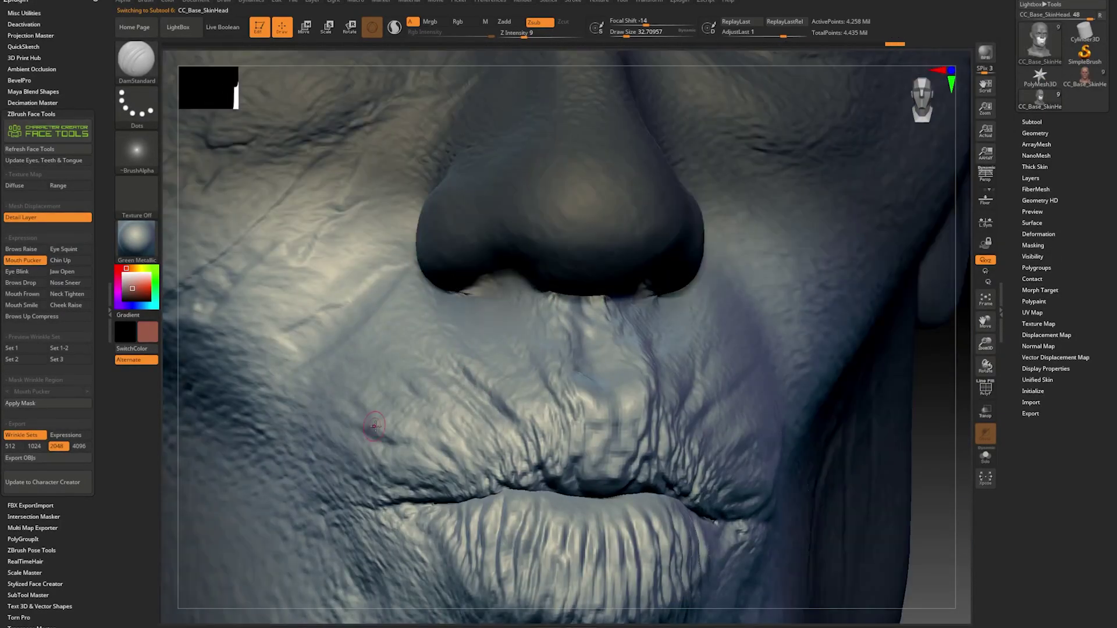
- Step through the Mouth Pucker, Chin Up and Brows Drop expressions to examine their wrinkle details
{"action": "right_click_drag", "start_coordinate": [698, 326], "coordinate": [492, 309]}
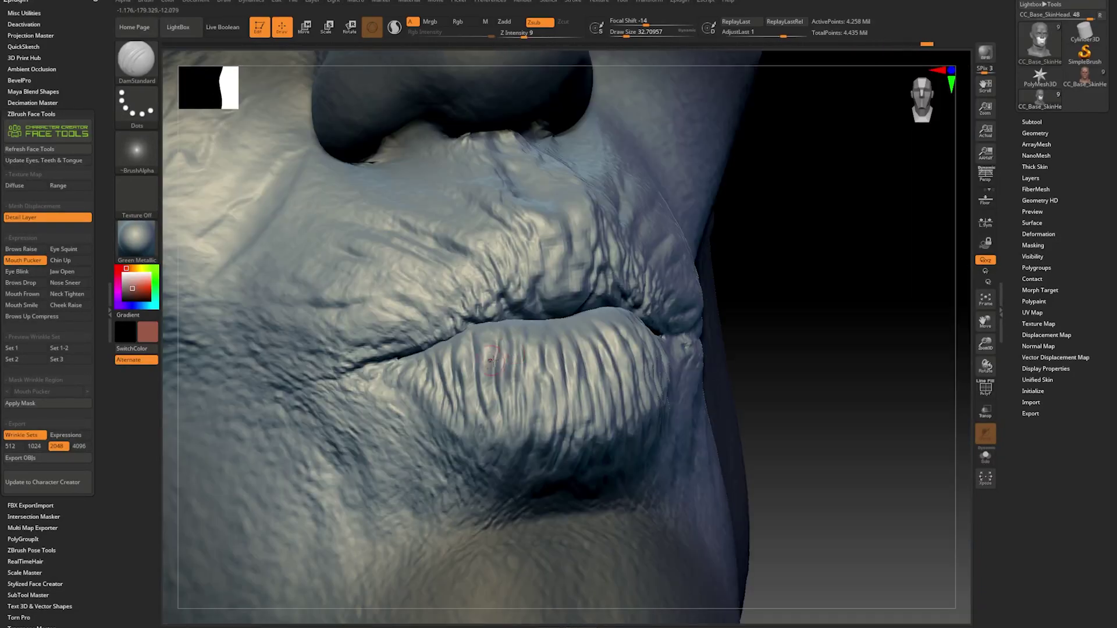
{"action": "left_click", "coordinate": [64, 260]}
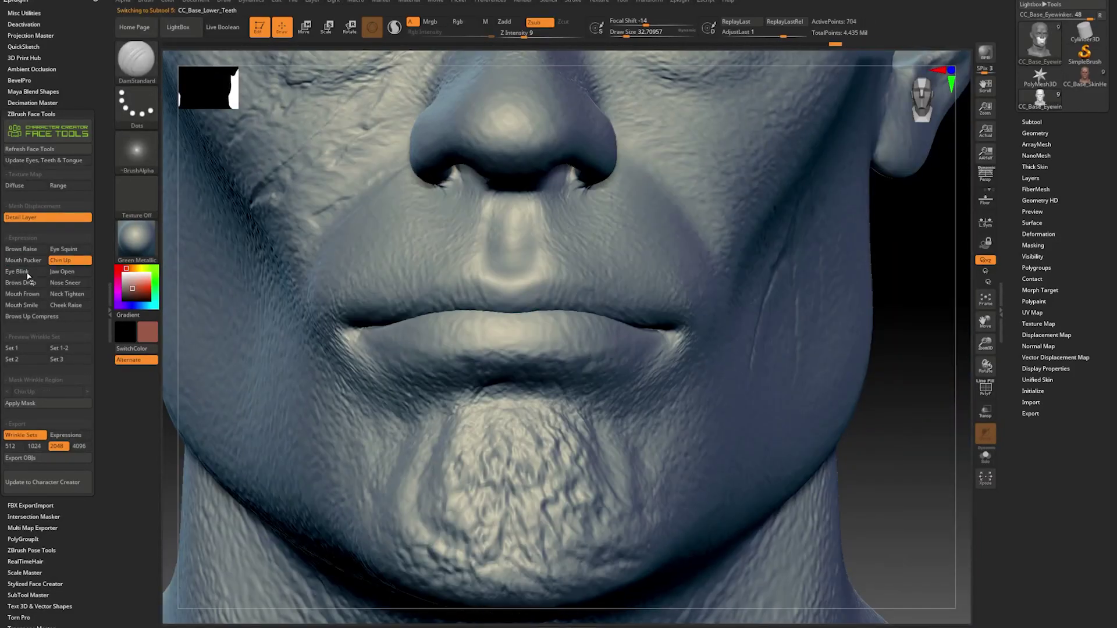
{"action": "left_click", "coordinate": [22, 283]}
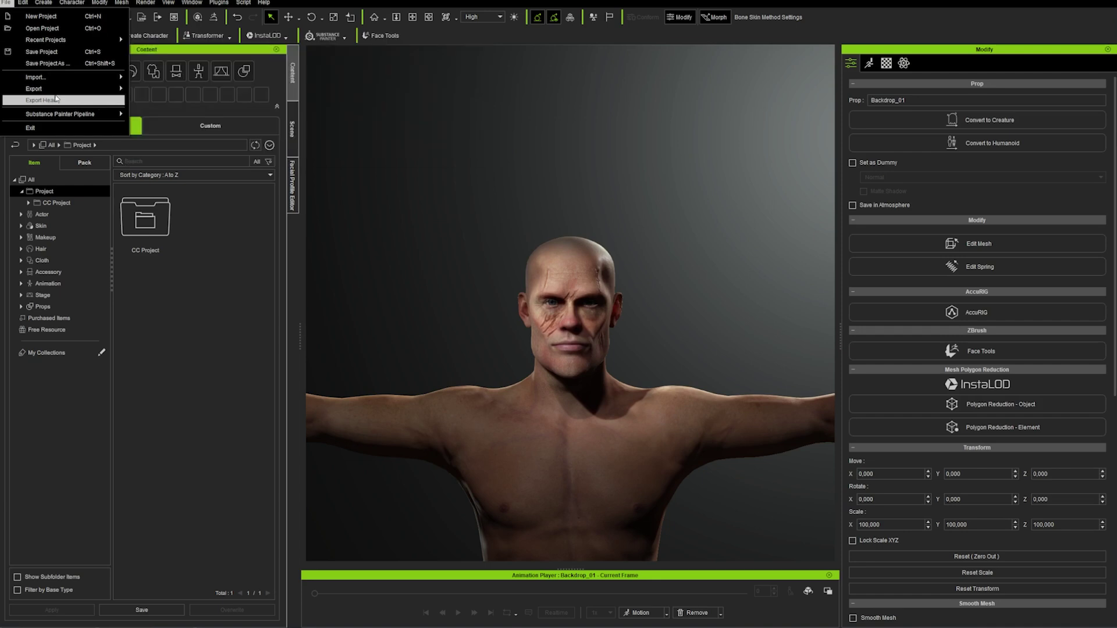
- In Character Creator, start an FBX export of the clothed character, pick the Blender target preset and show the advanced settings
{"action": "mouse_move", "coordinate": [58, 90]}
{"action": "mouse_move", "coordinate": [168, 138]}
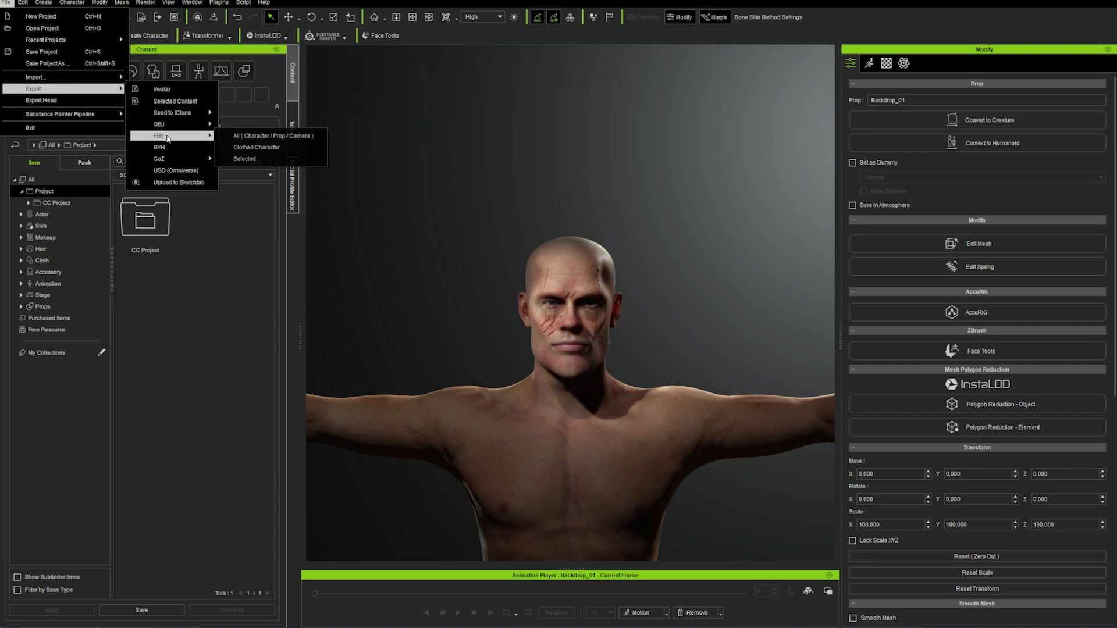
{"action": "left_click", "coordinate": [264, 147]}
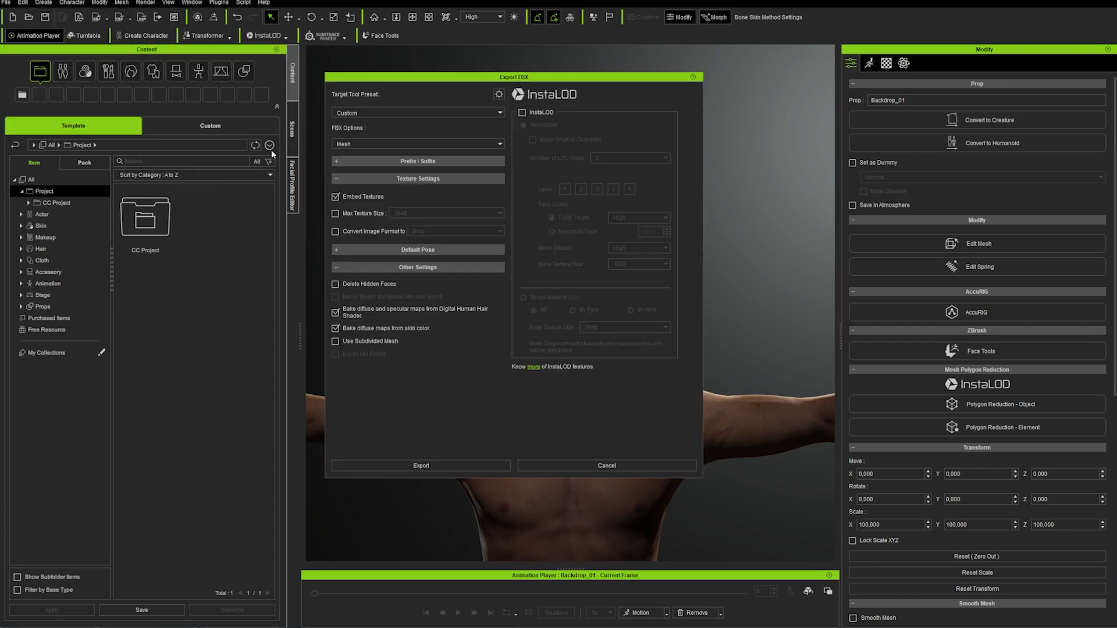
{"action": "left_click", "coordinate": [393, 113]}
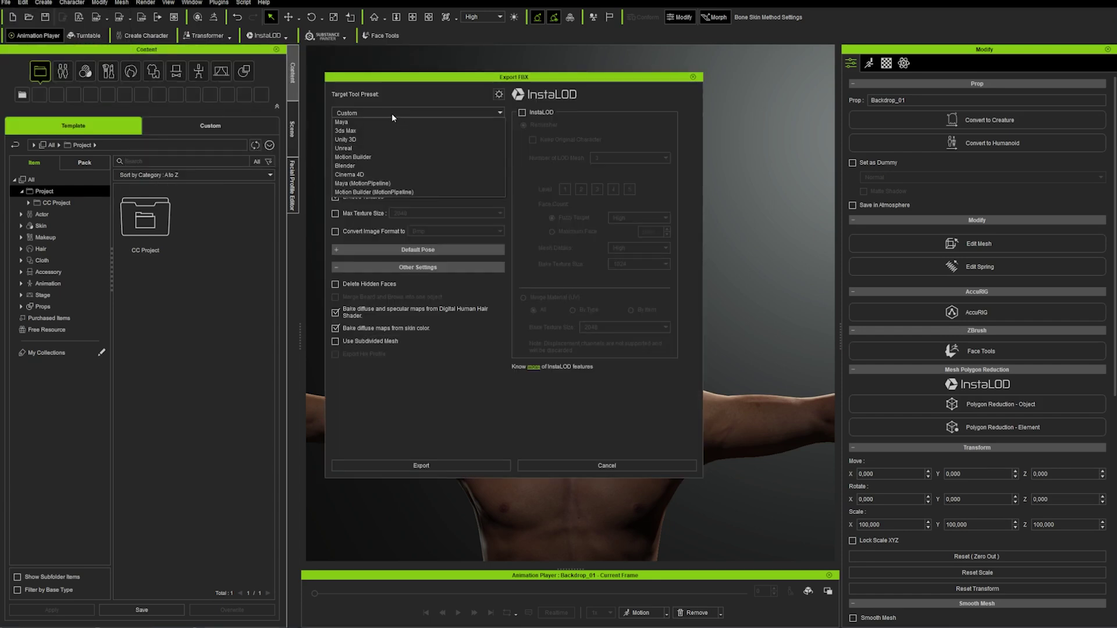
{"action": "left_click", "coordinate": [353, 167]}
{"action": "left_click", "coordinate": [498, 94]}
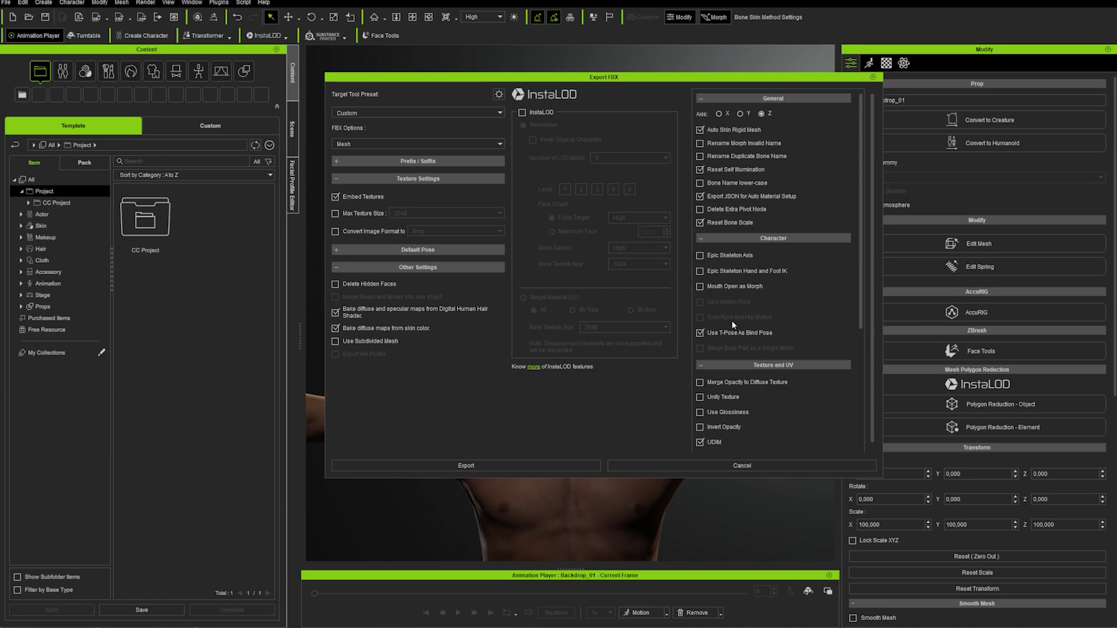
- Export the character as CC4_Character.Fbx into the CC4 Character folder, replacing the existing file
{"action": "left_click", "coordinate": [536, 461]}
{"action": "left_click", "coordinate": [564, 340]}
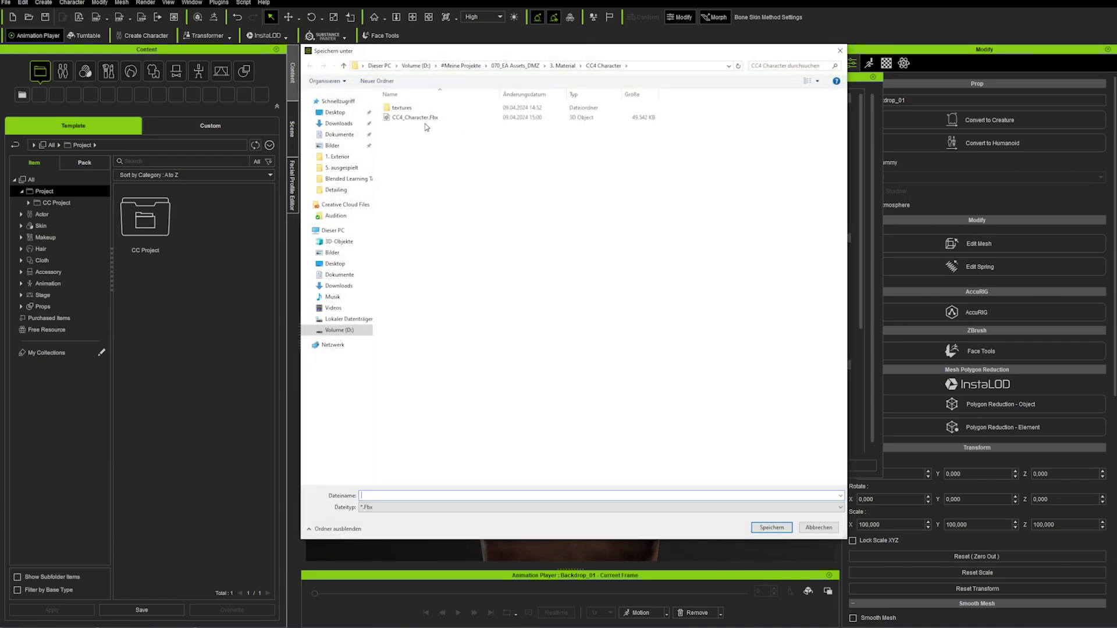
{"action": "left_click", "coordinate": [426, 118]}
{"action": "left_click", "coordinate": [772, 527]}
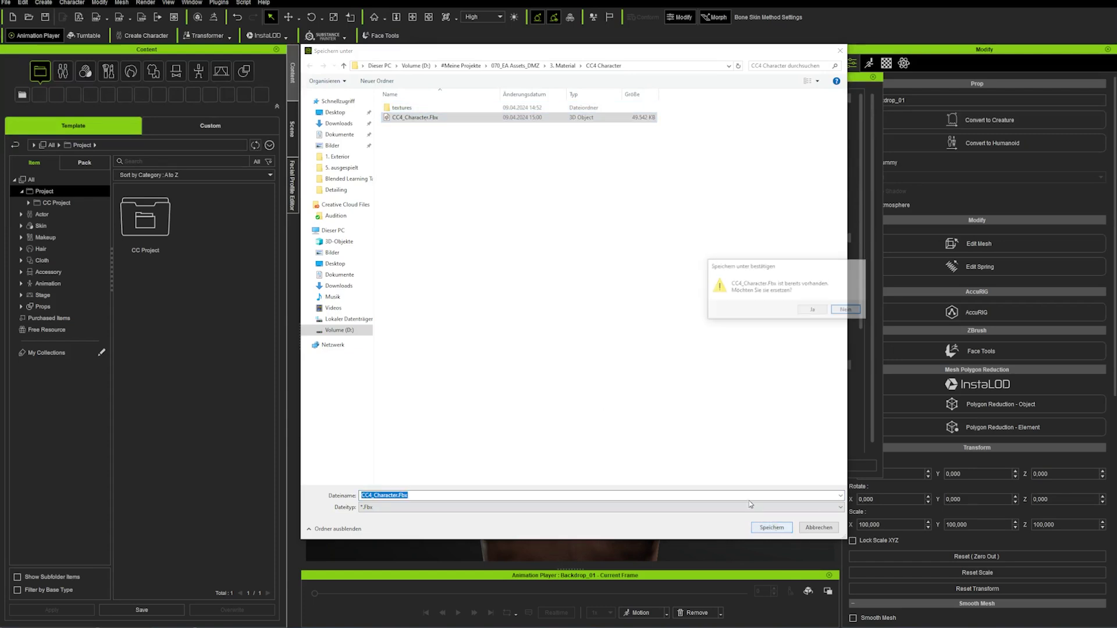
{"action": "left_click", "coordinate": [818, 310]}
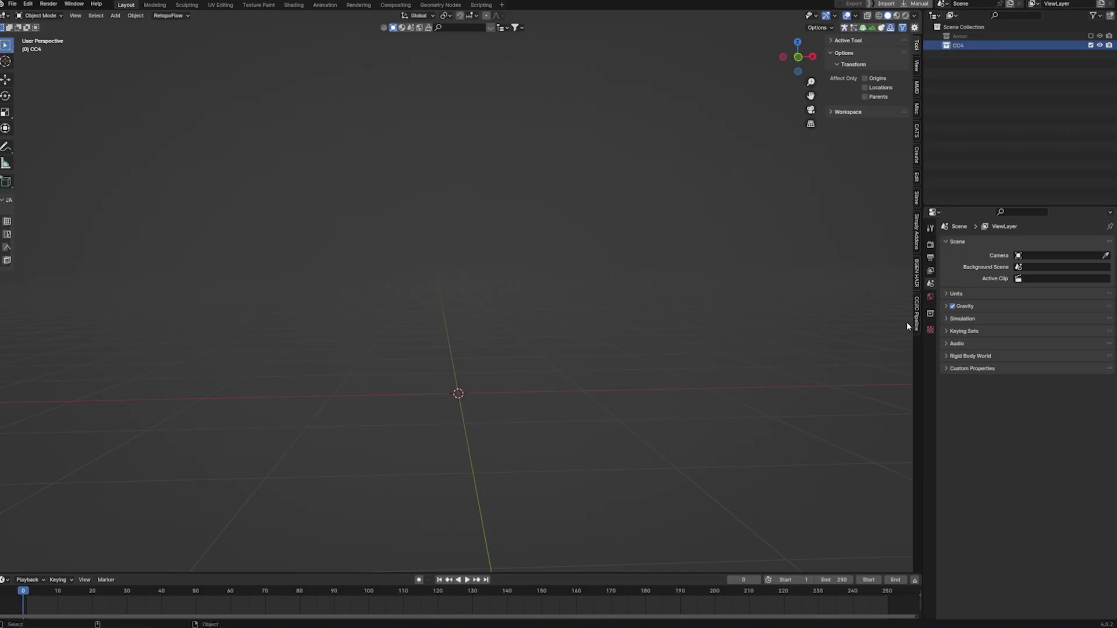
- In Blender, import the exported CC4_Character file into the CC4 collection with the CC/iC Pipeline add-on, with Wrinkles enabled
{"action": "left_click", "coordinate": [915, 314]}
{"action": "left_click", "coordinate": [862, 375]}
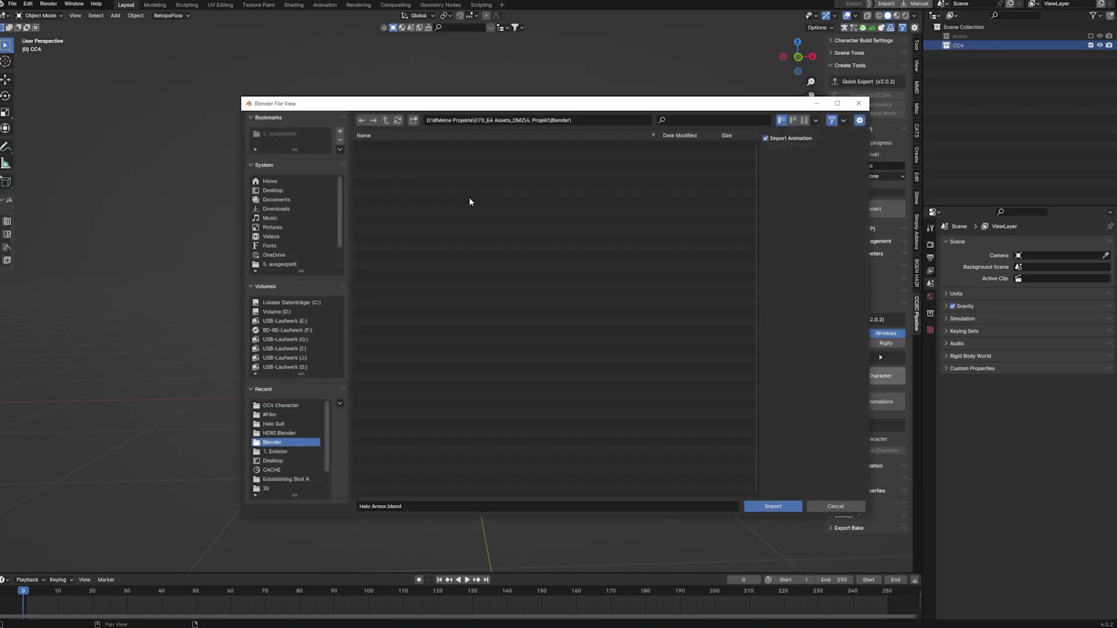
{"action": "left_click", "coordinate": [760, 508]}
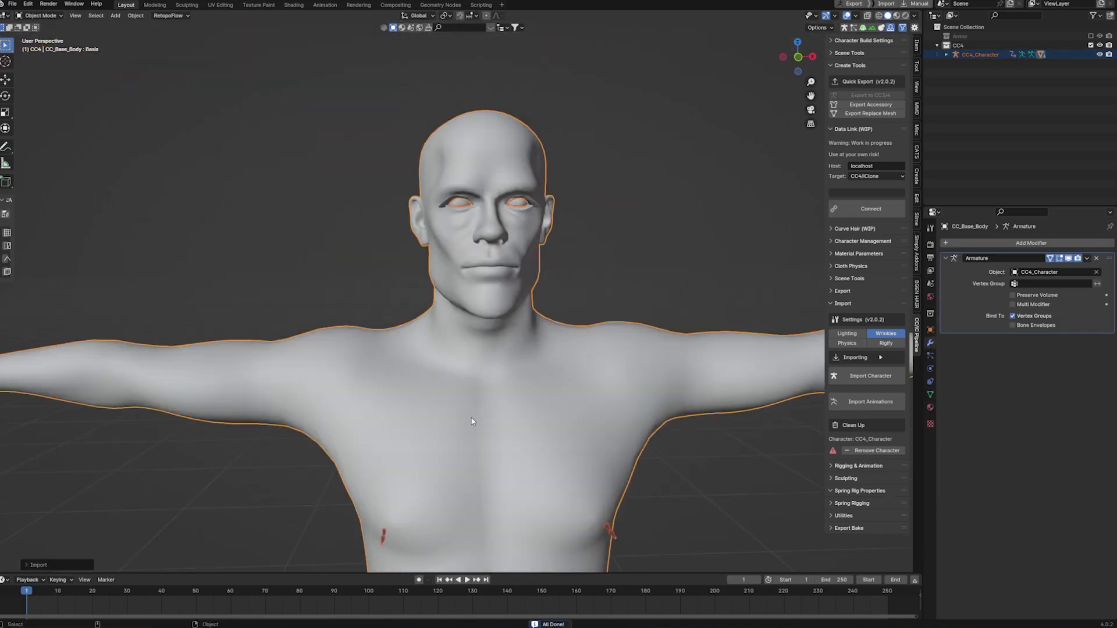
- Load the Character Creator Accurig limb preset in Auto-Rig Pro Quick Rig and generate a rig for the CC4_Character armature
{"action": "scroll", "coordinate": [474, 435], "scroll_direction": "down", "scroll_amount": 4}
{"action": "scroll", "coordinate": [476, 256], "scroll_direction": "up", "scroll_amount": 2}
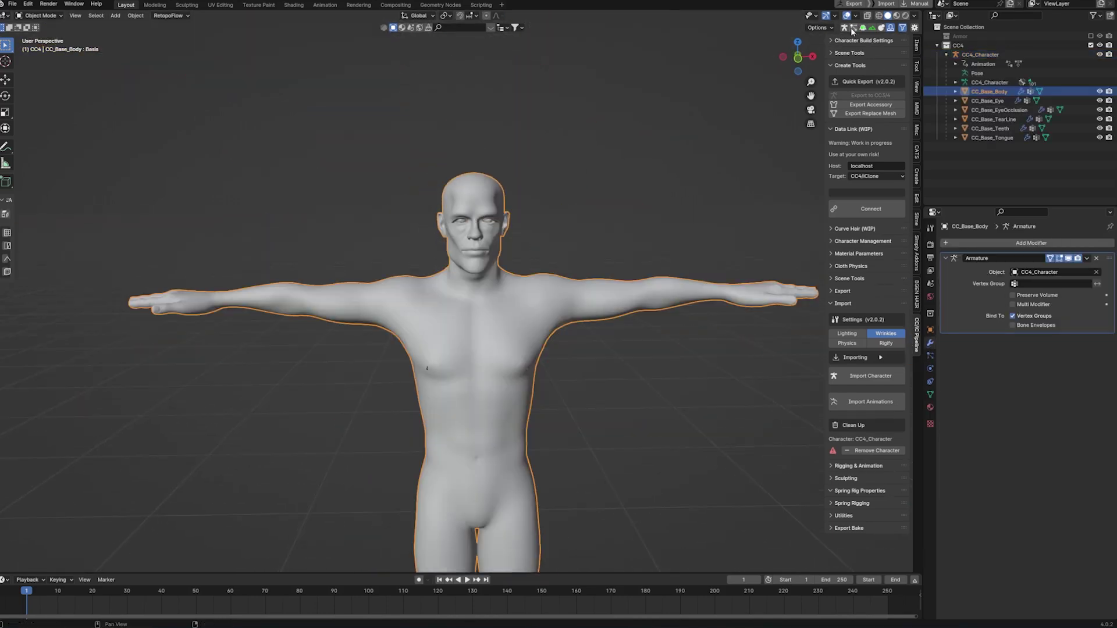
{"action": "left_click", "coordinate": [918, 336]}
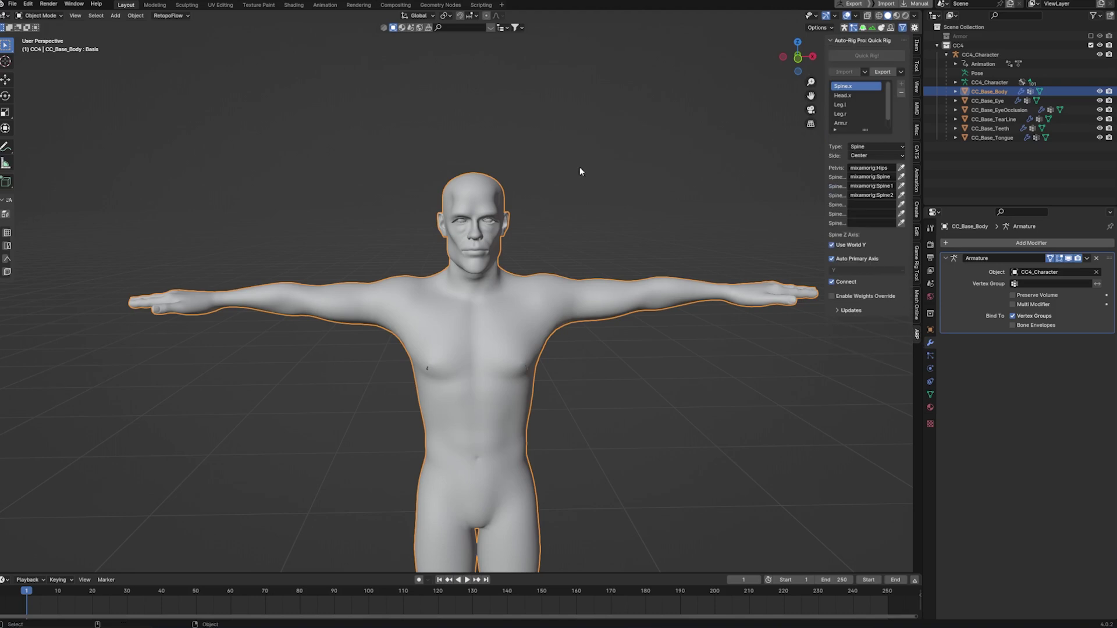
{"action": "scroll", "coordinate": [490, 250], "scroll_direction": "down", "scroll_amount": 2}
{"action": "middle_click_drag", "start_coordinate": [490, 535], "coordinate": [506, 426], "text": "shift"}
{"action": "left_click", "coordinate": [495, 481]}
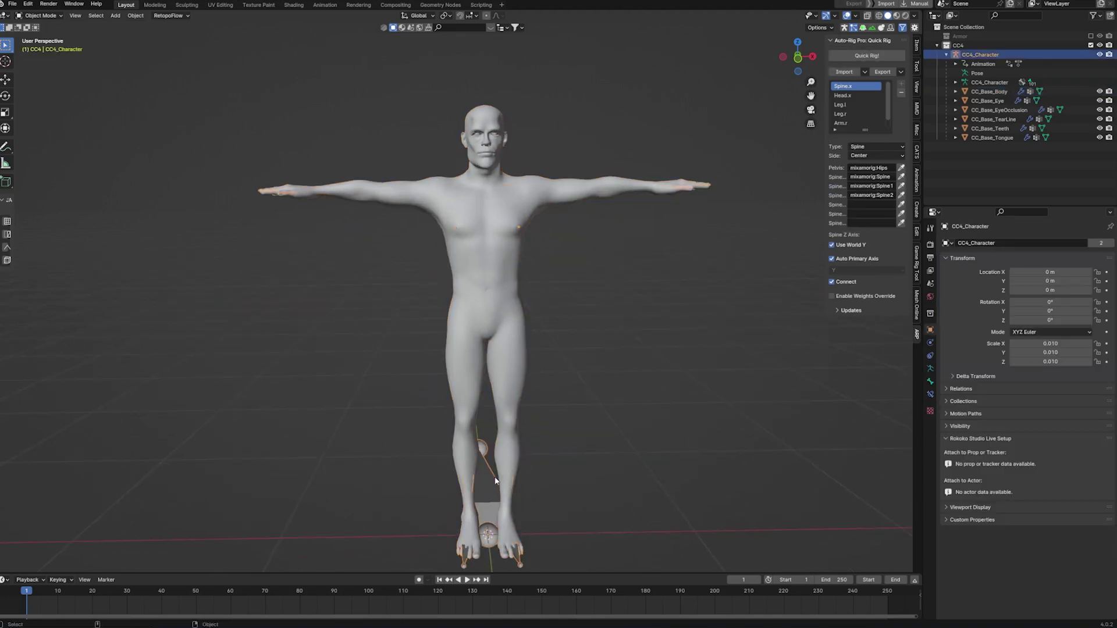
{"action": "left_click", "coordinate": [865, 72]}
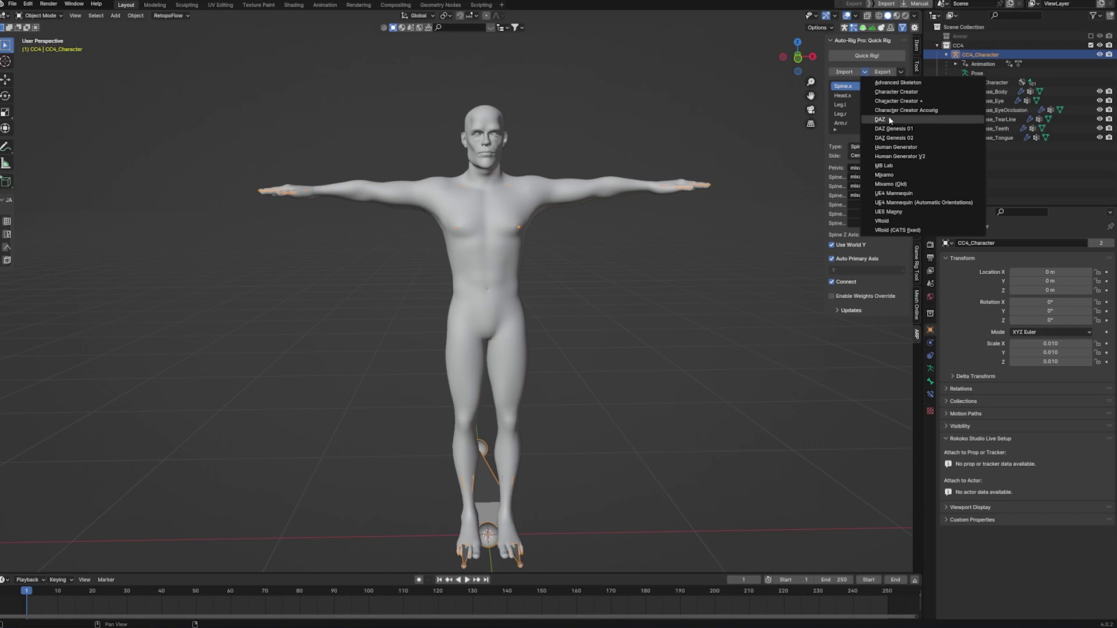
{"action": "left_click", "coordinate": [920, 110]}
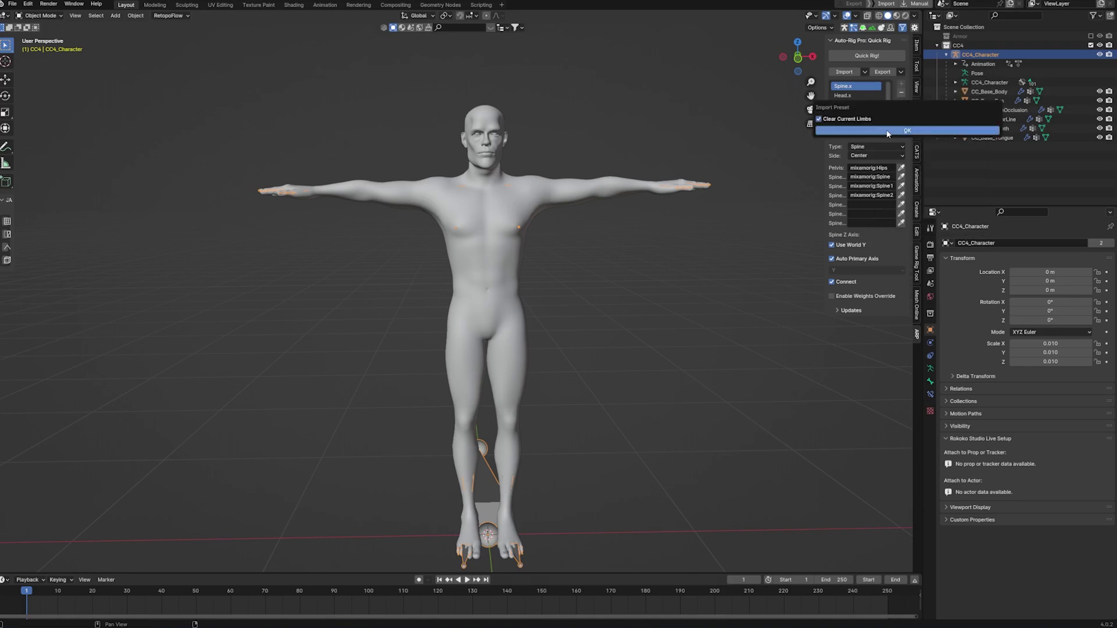
{"action": "left_click", "coordinate": [869, 57]}
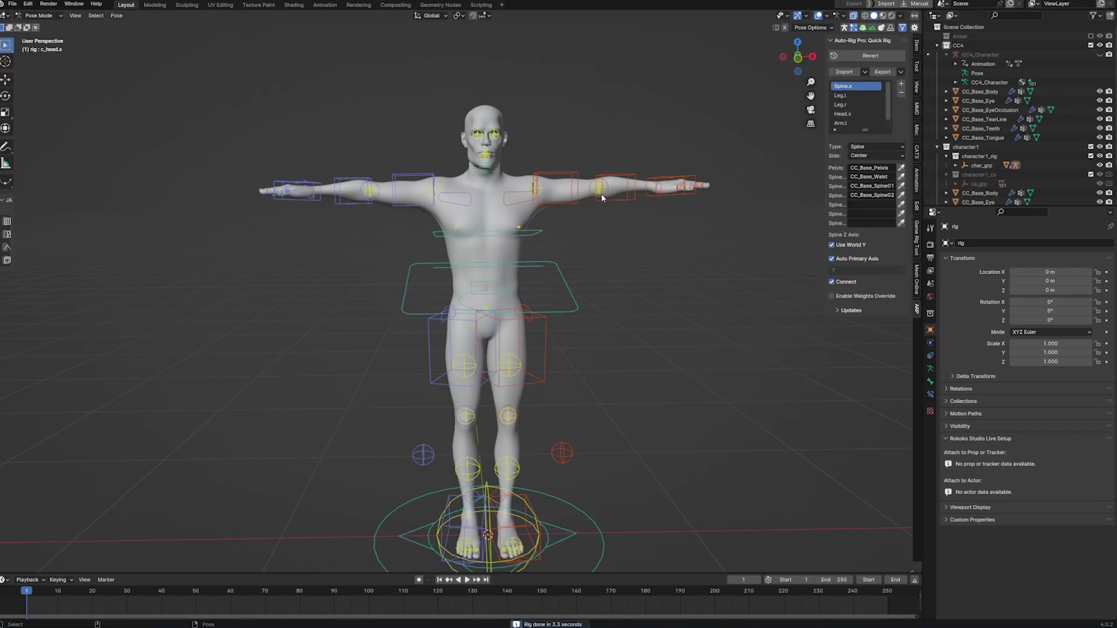
- Return to Object Mode and hide the CC_Base_Body mesh to expose the eye, teeth and tongue meshes
{"action": "scroll", "coordinate": [499, 222], "scroll_direction": "up", "scroll_amount": 5}
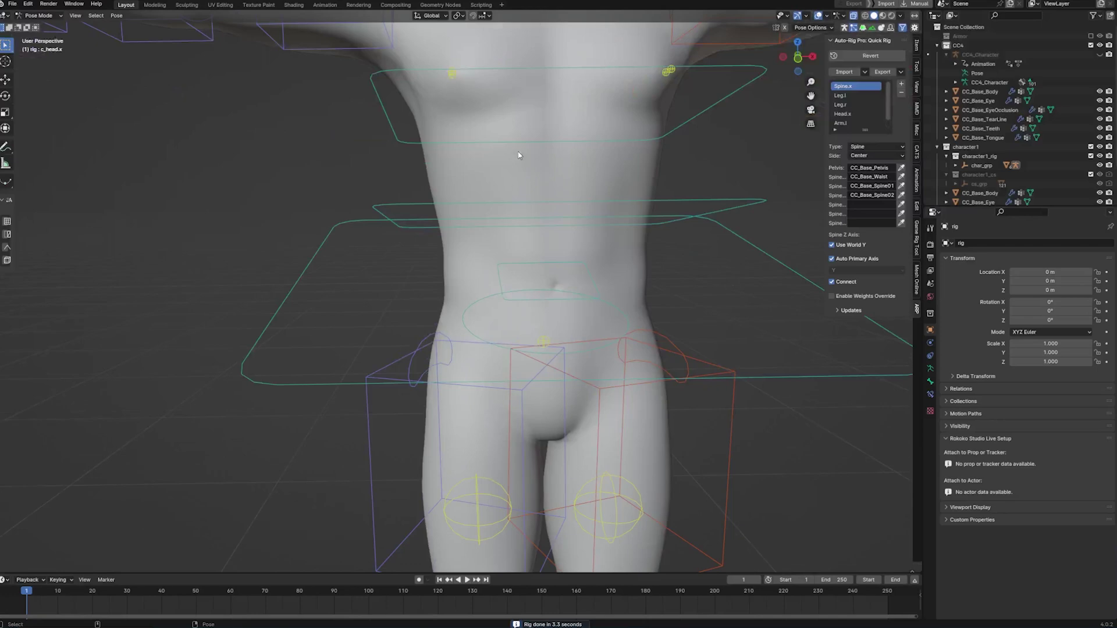
{"action": "middle_click_drag", "start_coordinate": [518, 153], "coordinate": [459, 406], "text": "shift"}
{"action": "scroll", "coordinate": [458, 355], "scroll_direction": "down", "scroll_amount": 2}
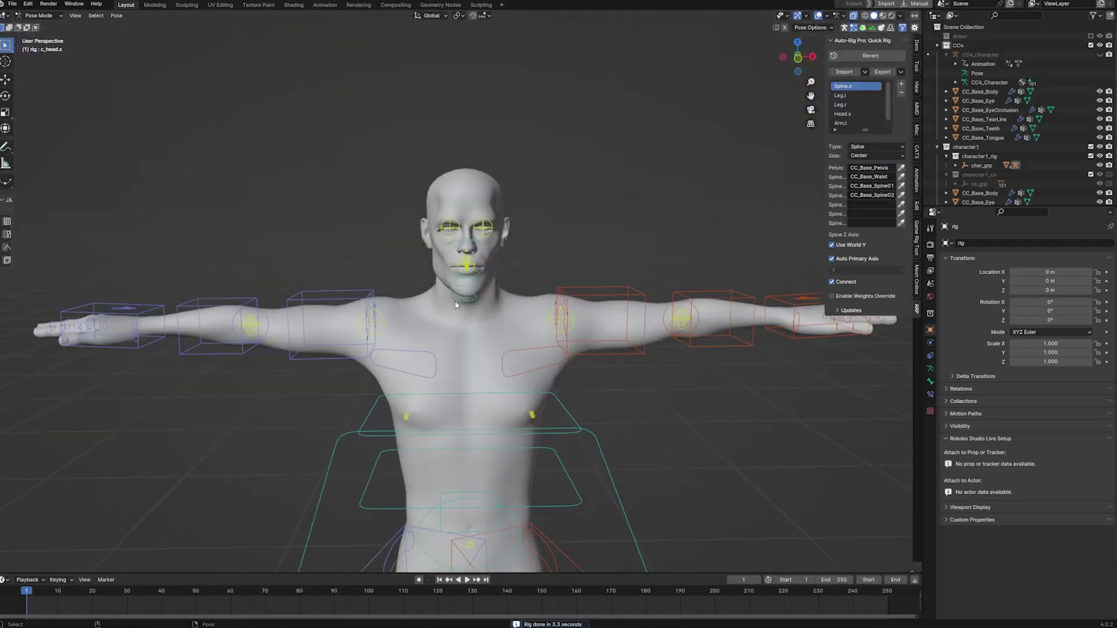
{"action": "key", "text": "ctrl+Tab"}
{"action": "left_click", "coordinate": [479, 190]}
{"action": "key", "text": "Tab"}
{"action": "left_click", "coordinate": [472, 191]}
{"action": "key", "text": "l"}
{"action": "key", "text": "alt+a"}
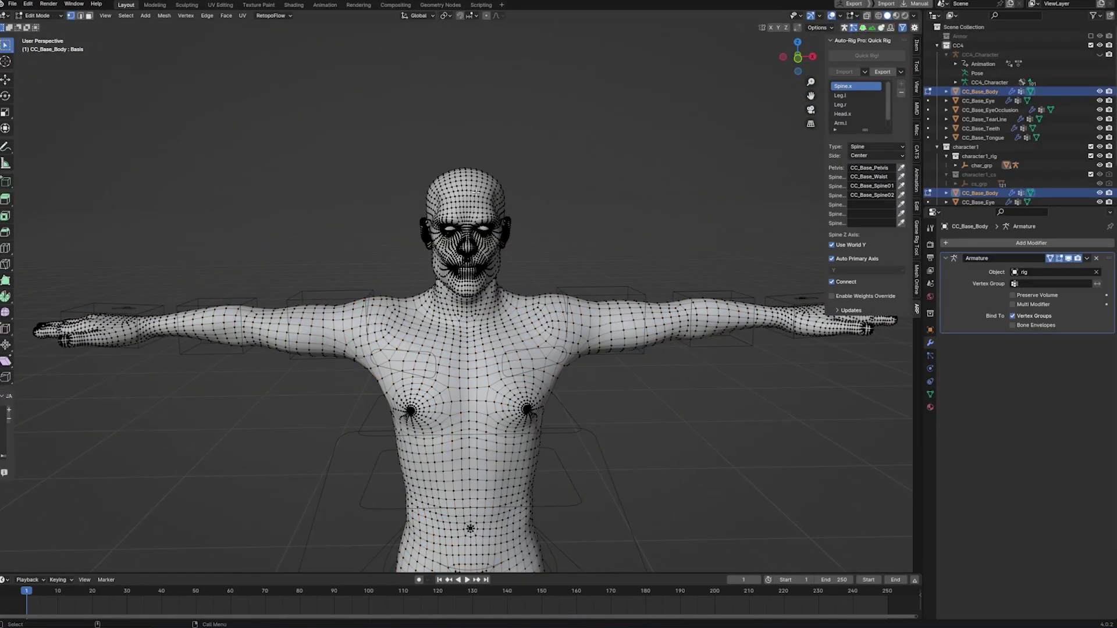
{"action": "key", "text": "Tab"}
{"action": "scroll", "coordinate": [531, 171], "scroll_direction": "up", "scroll_amount": 4}
{"action": "key", "text": "h"}
- Delete the CC_Base_EyeOcclusion and CC_Base_TearLine meshes covering the eyes
{"action": "middle_click_drag", "start_coordinate": [531, 171], "coordinate": [547, 299]}
{"action": "scroll", "coordinate": [531, 196], "scroll_direction": "up", "scroll_amount": 4}
{"action": "left_click", "coordinate": [524, 304]}
{"action": "key", "text": "Delete"}
{"action": "left_click", "coordinate": [524, 302]}
{"action": "key", "text": "Delete"}
- Separate one eyeball of the CC_Base_Eye mesh into its own object
{"action": "left_click", "coordinate": [520, 291]}
{"action": "key", "text": "Tab"}
{"action": "key", "text": "alt+z"}
{"action": "left_click_drag", "start_coordinate": [435, 213], "coordinate": [567, 358]}
{"action": "key", "text": "p"}
{"action": "left_click", "coordinate": [528, 253]}
- Set the origin of each of the two separated eye objects
{"action": "key", "text": "Tab"}
{"action": "left_click", "coordinate": [482, 314]}
{"action": "right_click", "coordinate": [482, 314]}
{"action": "left_click", "coordinate": [543, 330]}
{"action": "left_click", "coordinate": [353, 281]}
{"action": "right_click", "coordinate": [354, 281]}
{"action": "left_click", "coordinate": [407, 294]}
{"action": "key", "text": "alt+z"}
- Isolate CC_Base_Teeth and select the linked geometry of the upper gum and the upper teeth on one side
{"action": "left_click", "coordinate": [564, 222]}
{"action": "middle_click_drag", "start_coordinate": [476, 319], "coordinate": [675, 215], "text": "shift"}
{"action": "key", "text": "shift+h"}
{"action": "key", "text": "Tab"}
{"action": "key", "text": "ctrl+l"}
{"action": "scroll", "coordinate": [564, 207], "scroll_direction": "up", "scroll_amount": 7}
{"action": "left_click", "coordinate": [250, 323], "text": "shift"}
{"action": "key", "text": "ctrl+l"}
{"action": "left_click", "coordinate": [294, 343], "text": "shift"}
{"action": "left_click", "coordinate": [397, 356], "text": "shift"}
{"action": "key", "text": "ctrl+l"}
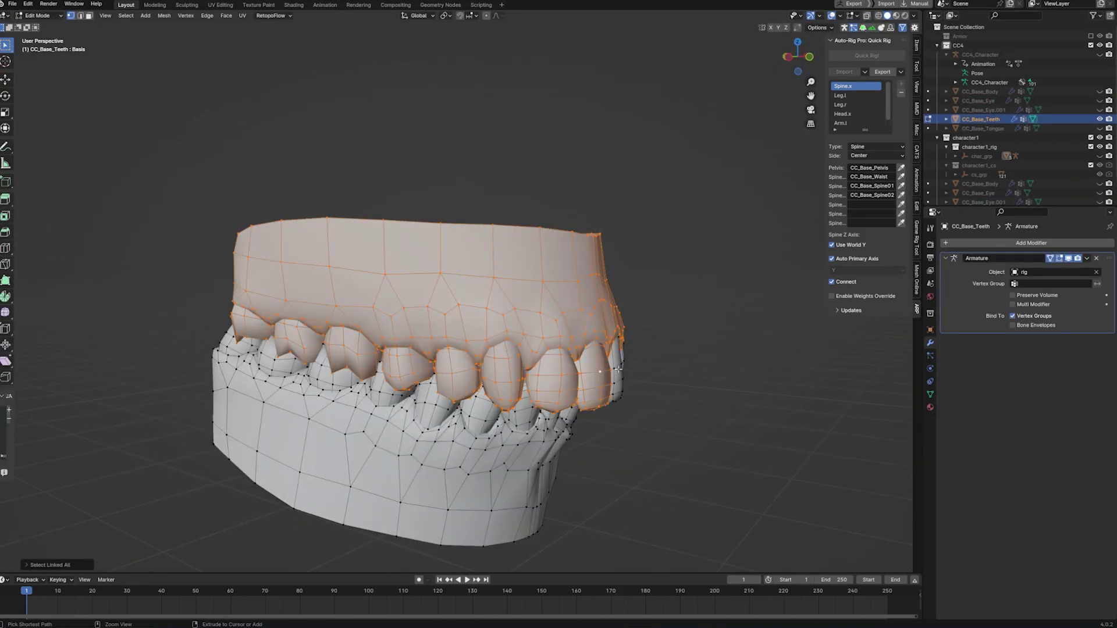
- Extend the selection to the remaining upper teeth on the other side of the jaw
{"action": "middle_click_drag", "start_coordinate": [446, 375], "coordinate": [505, 364]}
{"action": "key", "text": "l"}
{"action": "key", "text": "l"}
{"action": "key", "text": "l"}
{"action": "key", "text": "l"}
{"action": "key", "text": "l"}
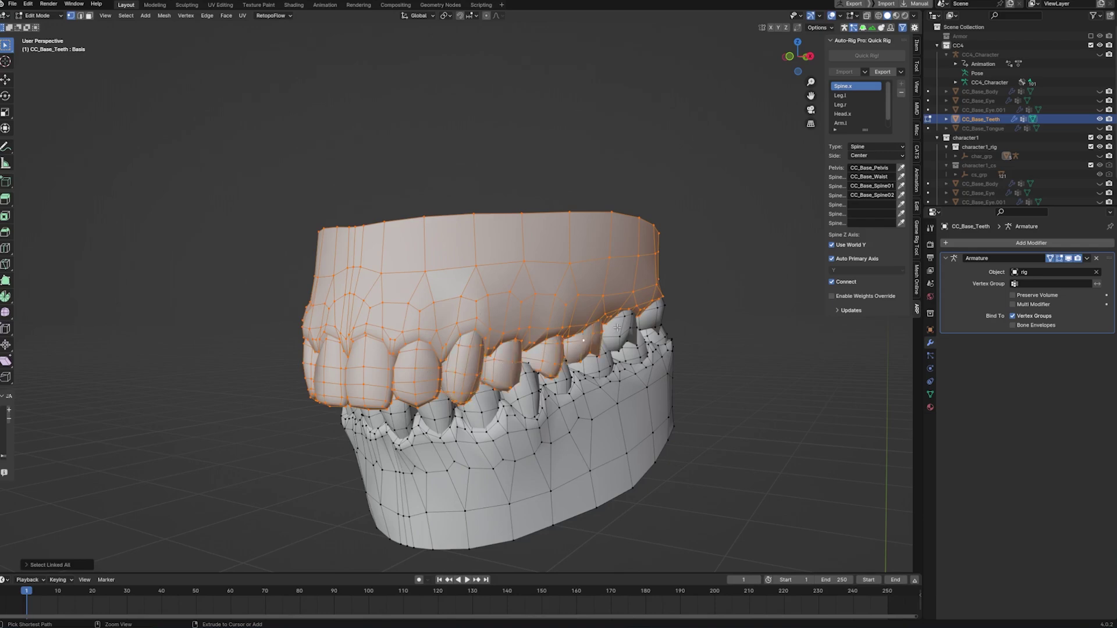
- Separate the selected upper gum and teeth from CC_Base_Teeth into their own object
{"action": "scroll", "coordinate": [649, 317], "scroll_direction": "down", "scroll_amount": 2}
{"action": "middle_click_drag", "start_coordinate": [439, 343], "coordinate": [492, 344]}
{"action": "key", "text": "p"}
{"action": "key", "text": "s"}
{"action": "key", "text": "Tab"}
{"action": "right_click", "coordinate": [492, 345]}
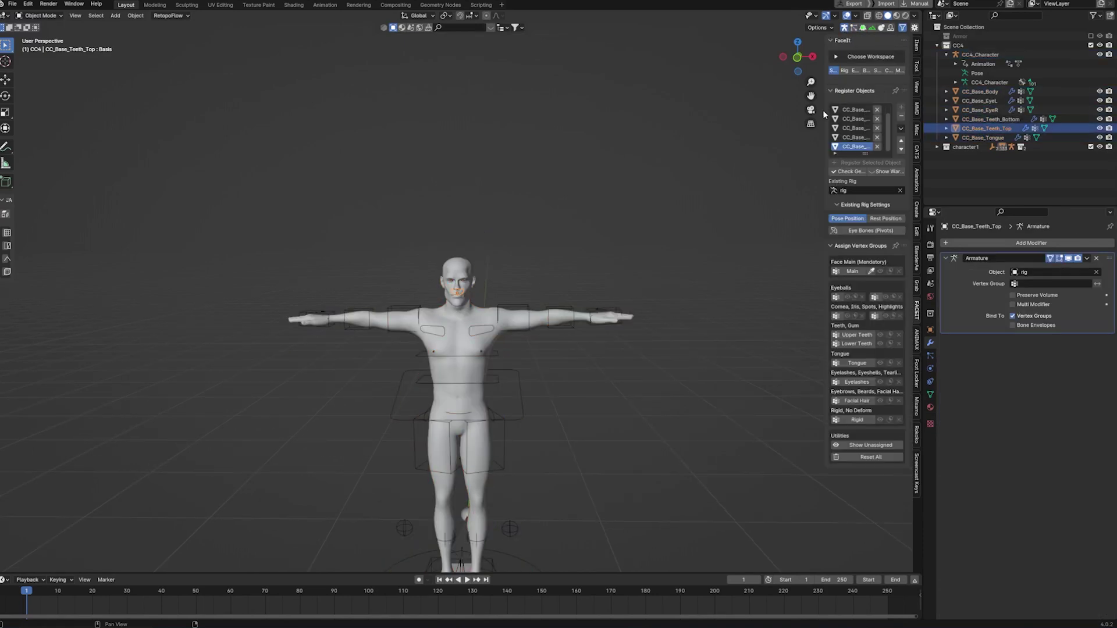
- In the FaceIt setup, assign CC_Base_Body to the Main group and CC_Base_EyeR to Right Eyeball
{"action": "left_click_drag", "start_coordinate": [825, 113], "coordinate": [677, 119]}
{"action": "left_click_drag", "start_coordinate": [792, 152], "coordinate": [784, 208]}
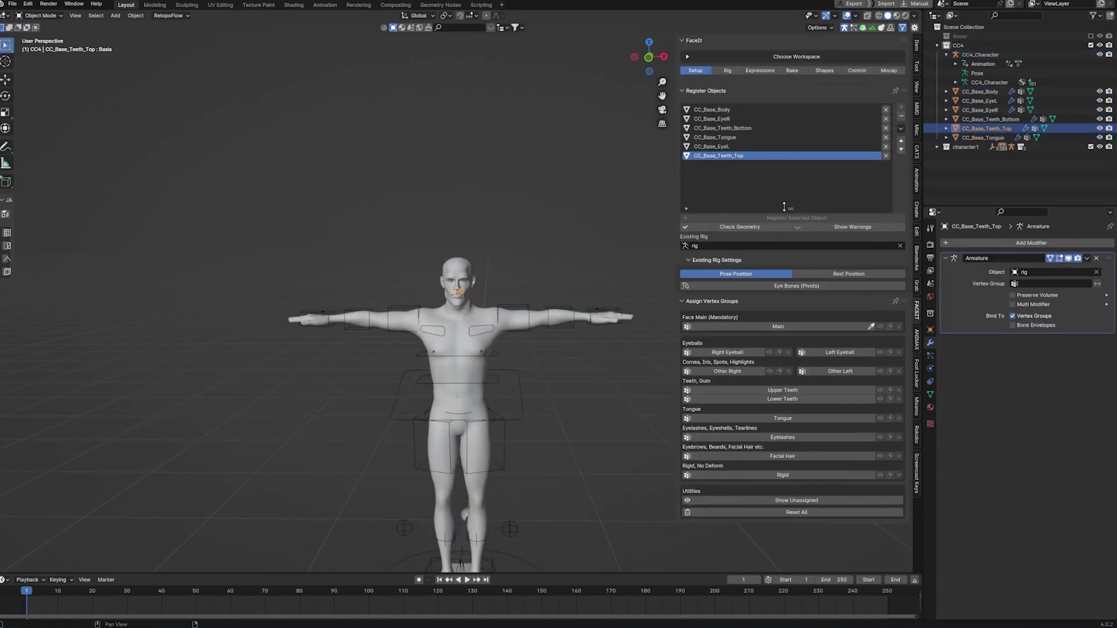
{"action": "left_click", "coordinate": [757, 109]}
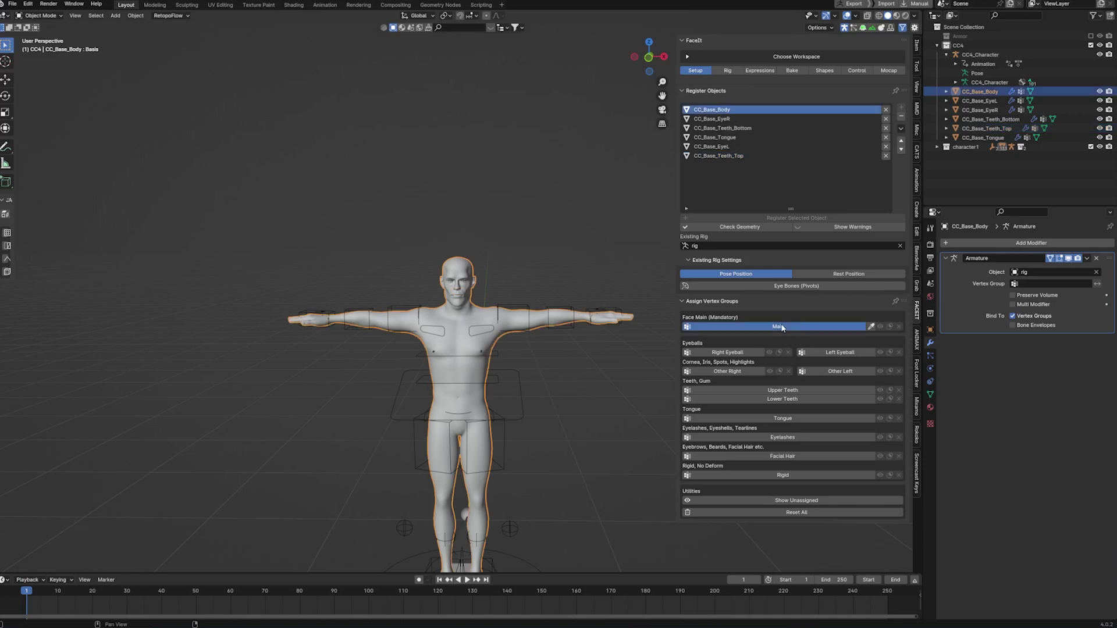
{"action": "left_click", "coordinate": [793, 327]}
{"action": "left_click", "coordinate": [720, 120]}
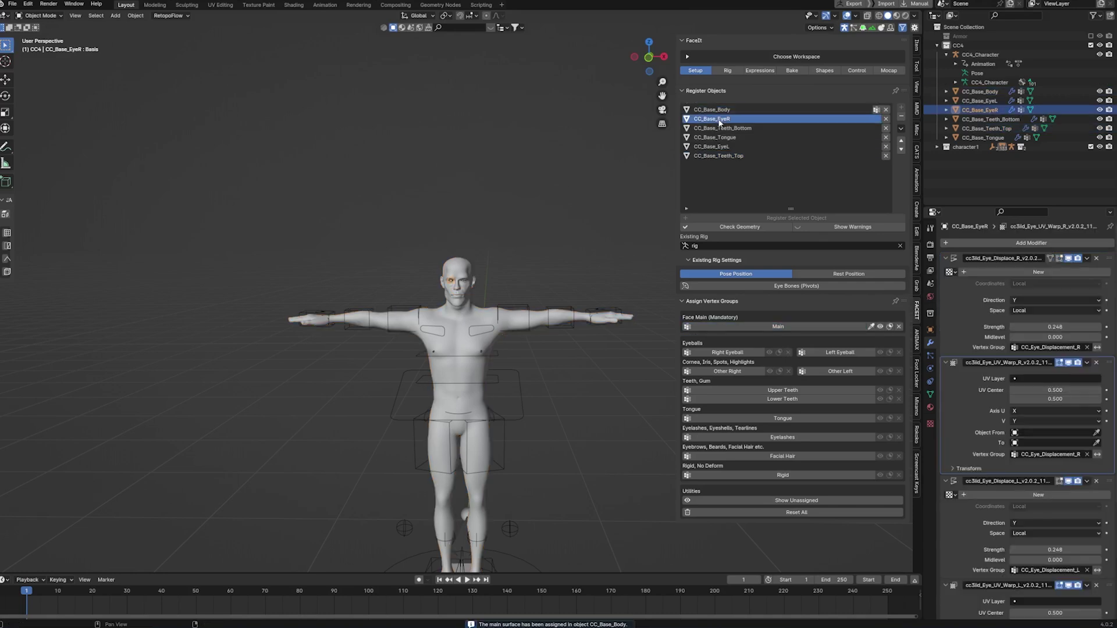
{"action": "left_click", "coordinate": [728, 352]}
- Assign CC_Base_Teeth_Bottom to the Lower Teeth group and CC_Base_Tongue to the Tongue group
{"action": "left_click", "coordinate": [738, 128]}
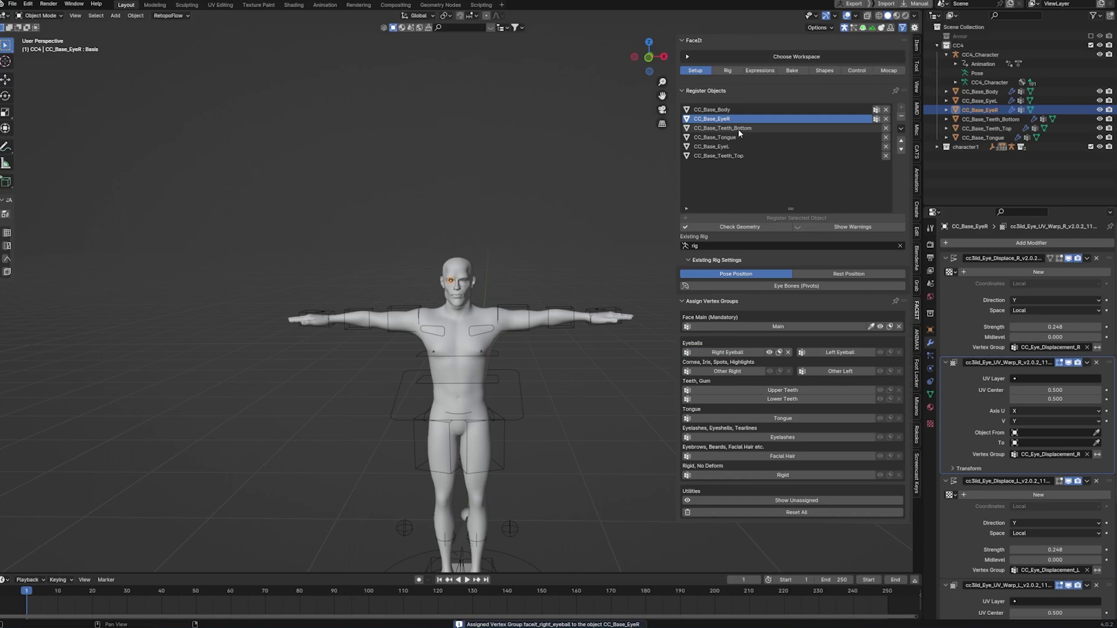
{"action": "left_click", "coordinate": [790, 399]}
{"action": "left_click", "coordinate": [733, 137]}
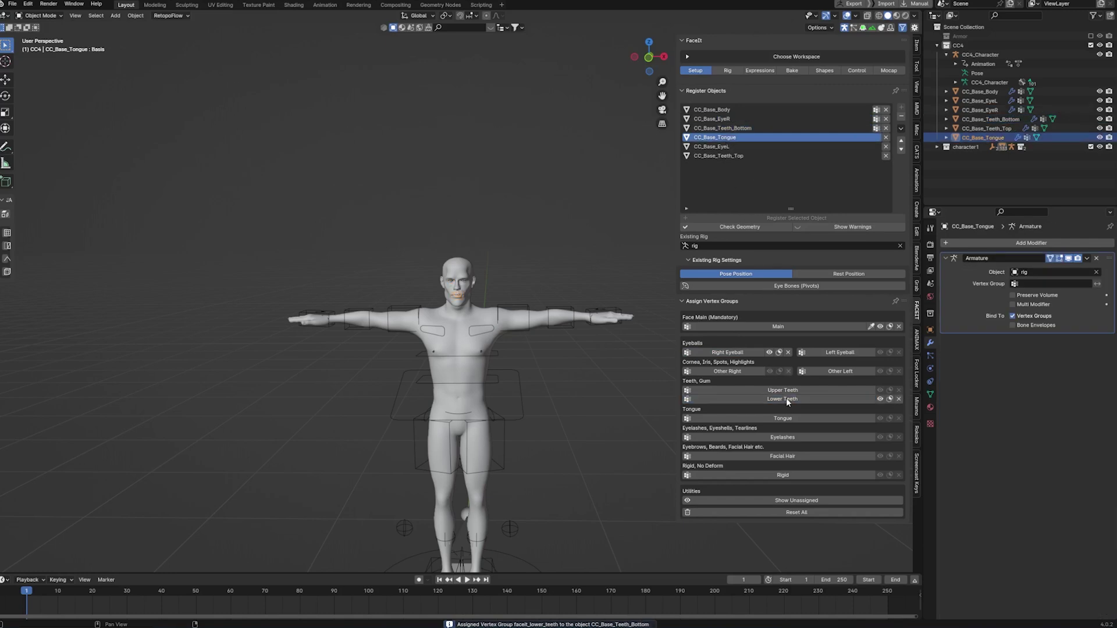
{"action": "left_click", "coordinate": [795, 418]}
- Assign CC_Base_EyeL to the Left Eyeball group and CC_Base_Teeth_Top to Upper Teeth
{"action": "left_click", "coordinate": [723, 148]}
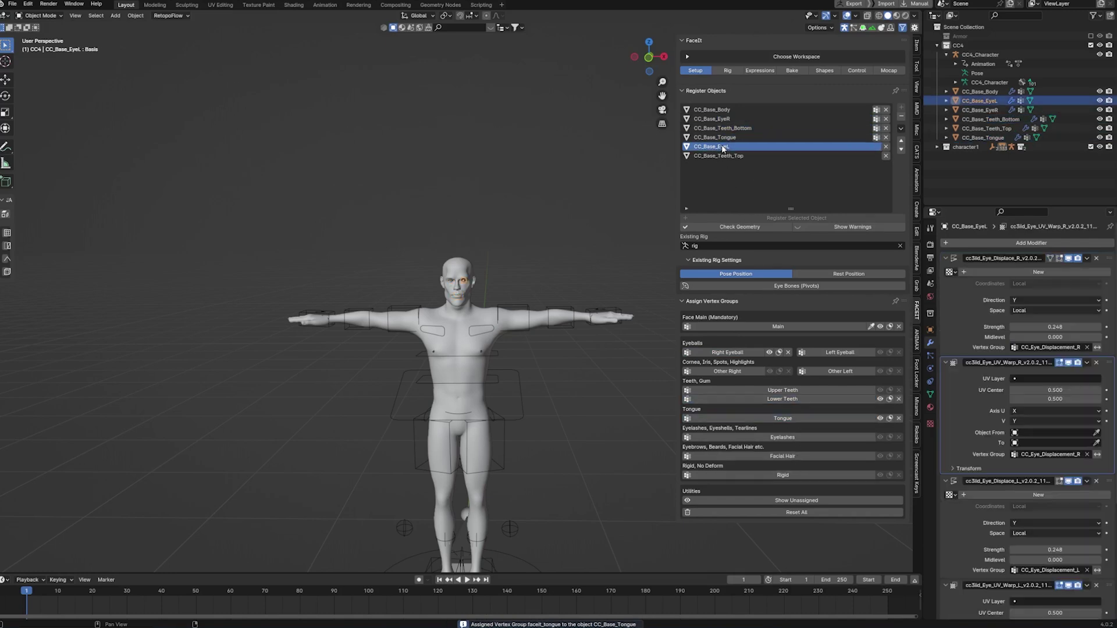
{"action": "left_click", "coordinate": [833, 353]}
{"action": "left_click", "coordinate": [727, 156]}
{"action": "left_click", "coordinate": [785, 391]}
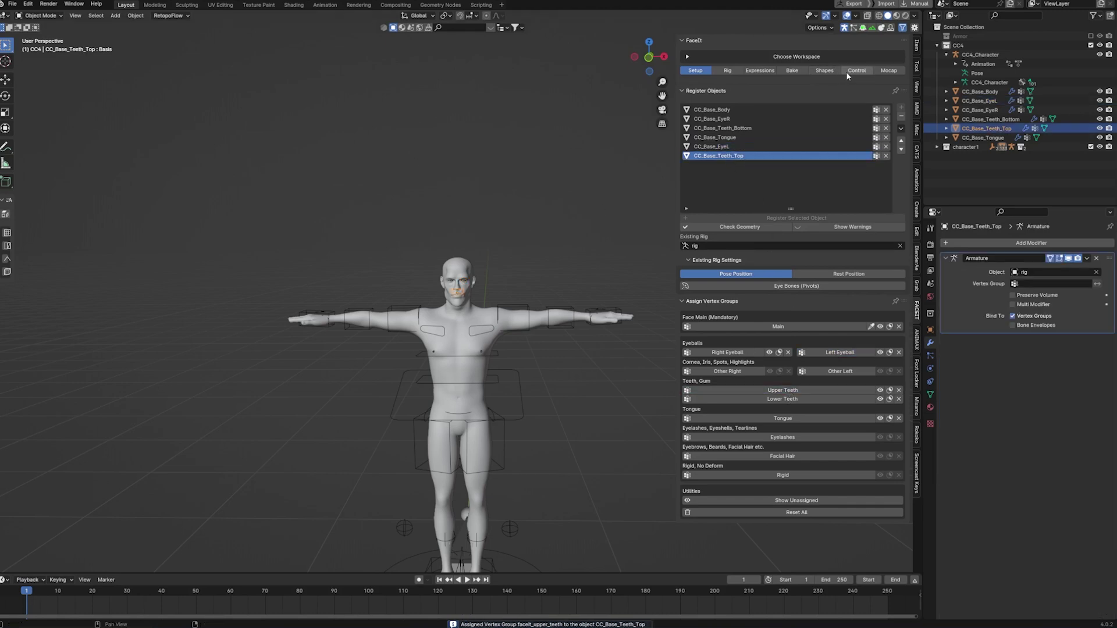
- Load a saved FaceIt capture profile to map the ARKit expressions to the character's target shapes
{"action": "left_click", "coordinate": [838, 70]}
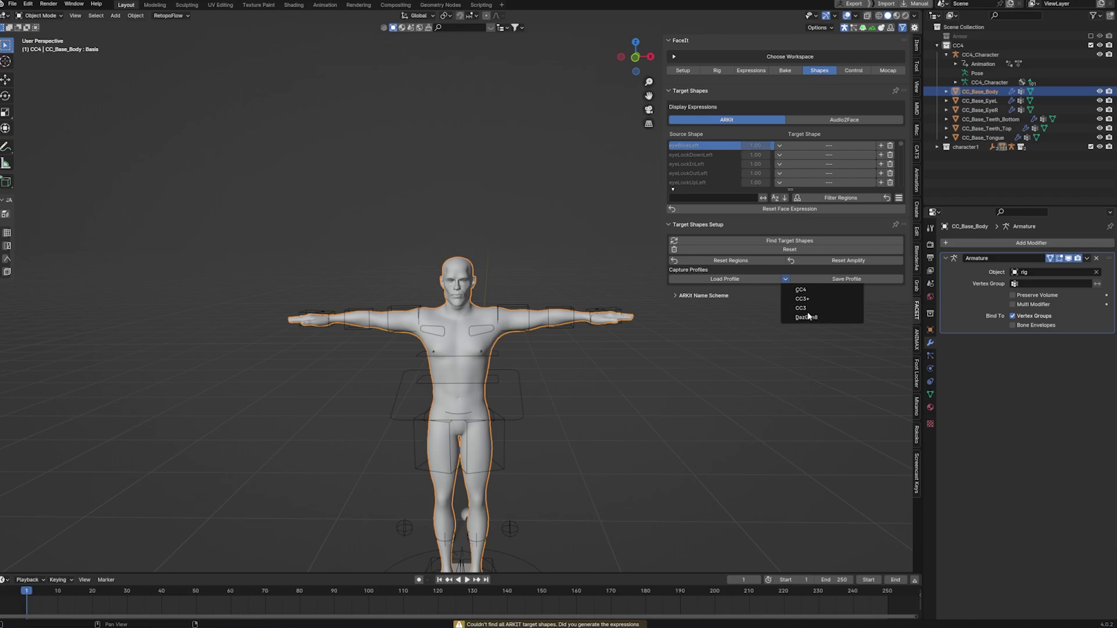
{"action": "left_click", "coordinate": [738, 278]}
{"action": "double_click", "coordinate": [414, 155]}
{"action": "left_click", "coordinate": [401, 368]}
{"action": "left_click", "coordinate": [773, 506]}
- Enlarge the ARKit target shape list and preview left-eye expressions from eyeBlinkLeft to eyeLookUpLeft on the face
{"action": "left_click_drag", "start_coordinate": [665, 192], "coordinate": [620, 192]}
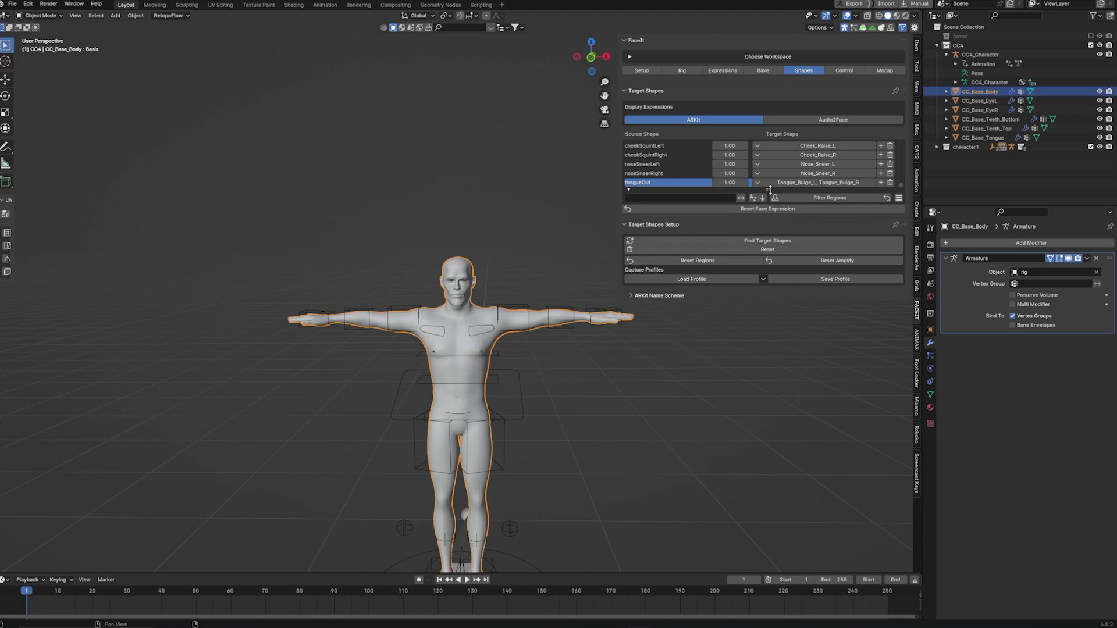
{"action": "left_click_drag", "start_coordinate": [769, 189], "coordinate": [769, 531]}
{"action": "scroll", "coordinate": [469, 255], "scroll_direction": "up", "scroll_amount": 4}
{"action": "scroll", "coordinate": [468, 253], "scroll_direction": "up", "scroll_amount": 2}
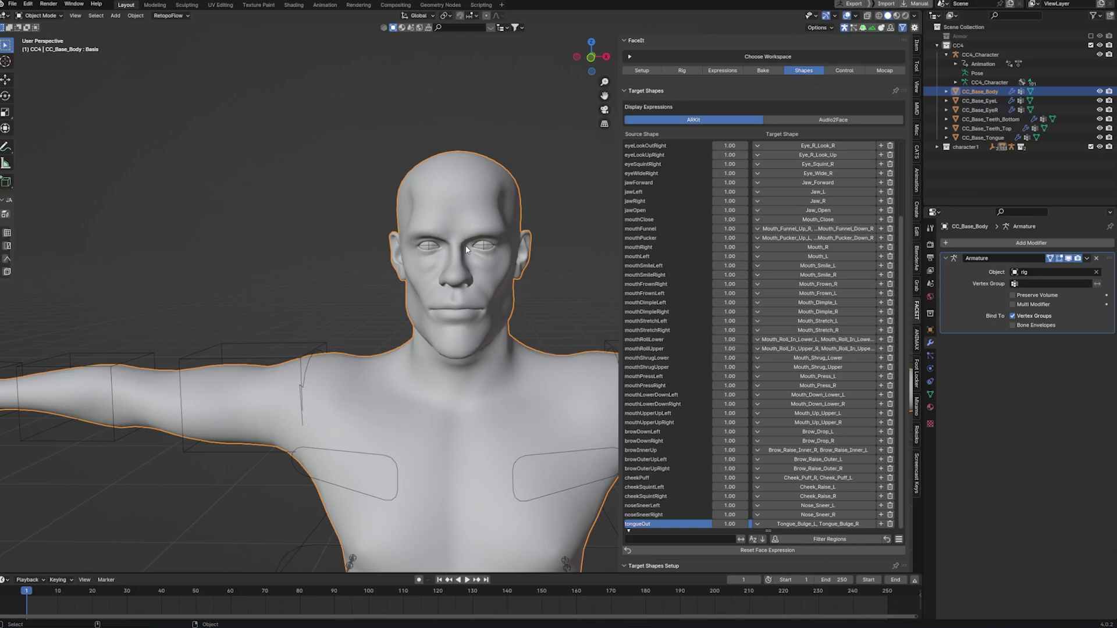
{"action": "scroll", "coordinate": [466, 249], "scroll_direction": "up", "scroll_amount": 2}
{"action": "scroll", "coordinate": [649, 153], "scroll_direction": "up", "scroll_amount": 10}
{"action": "left_click", "coordinate": [649, 146]}
{"action": "left_click", "coordinate": [651, 155]}
{"action": "left_click", "coordinate": [652, 165]}
{"action": "left_click", "coordinate": [653, 182]}
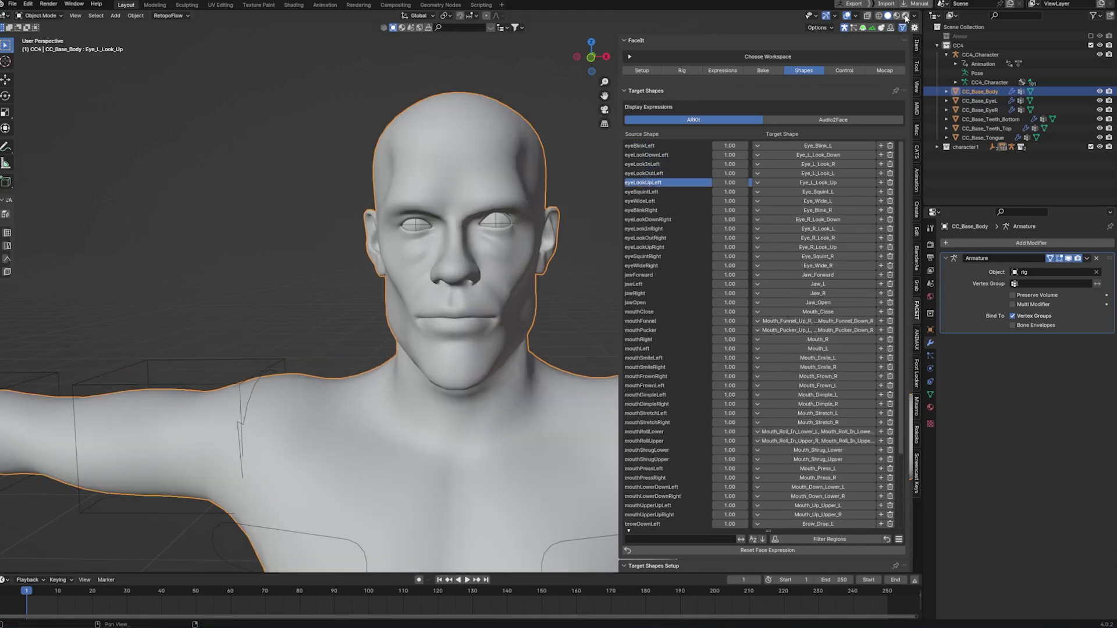
- Preview further eye, jaw and mouth expressions with rendered shading, and show the body mesh's shape keys
{"action": "key", "text": "z"}
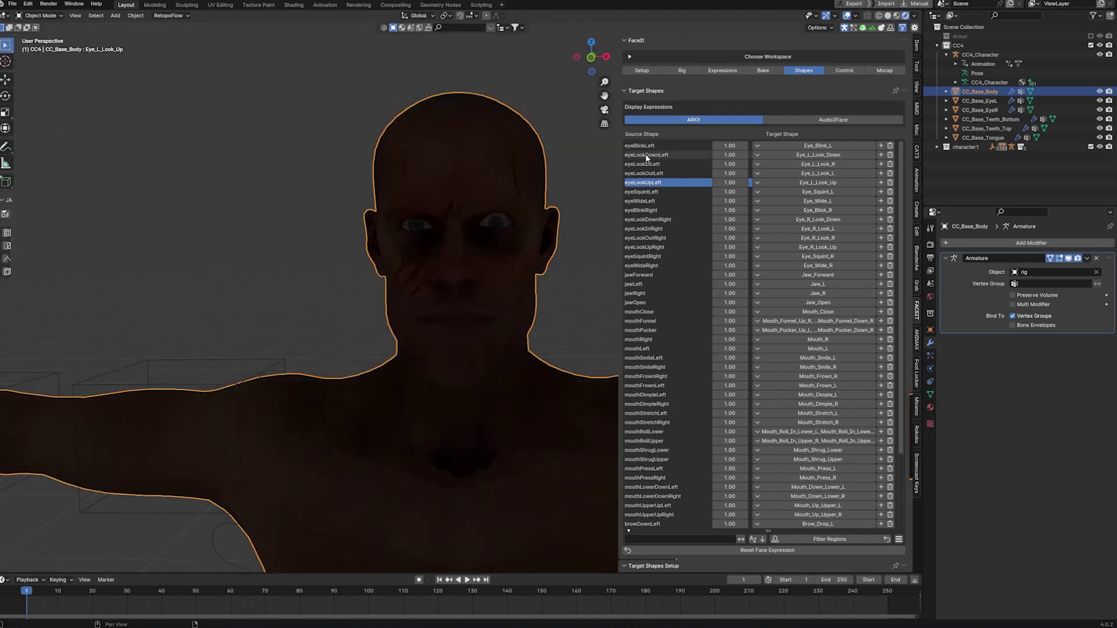
{"action": "left_click", "coordinate": [655, 201]}
{"action": "left_click", "coordinate": [658, 220]}
{"action": "left_click", "coordinate": [657, 238]}
{"action": "left_click", "coordinate": [655, 247]}
{"action": "left_click", "coordinate": [650, 265]}
{"action": "left_click_drag", "start_coordinate": [643, 295], "coordinate": [660, 460]}
{"action": "left_click", "coordinate": [640, 303]}
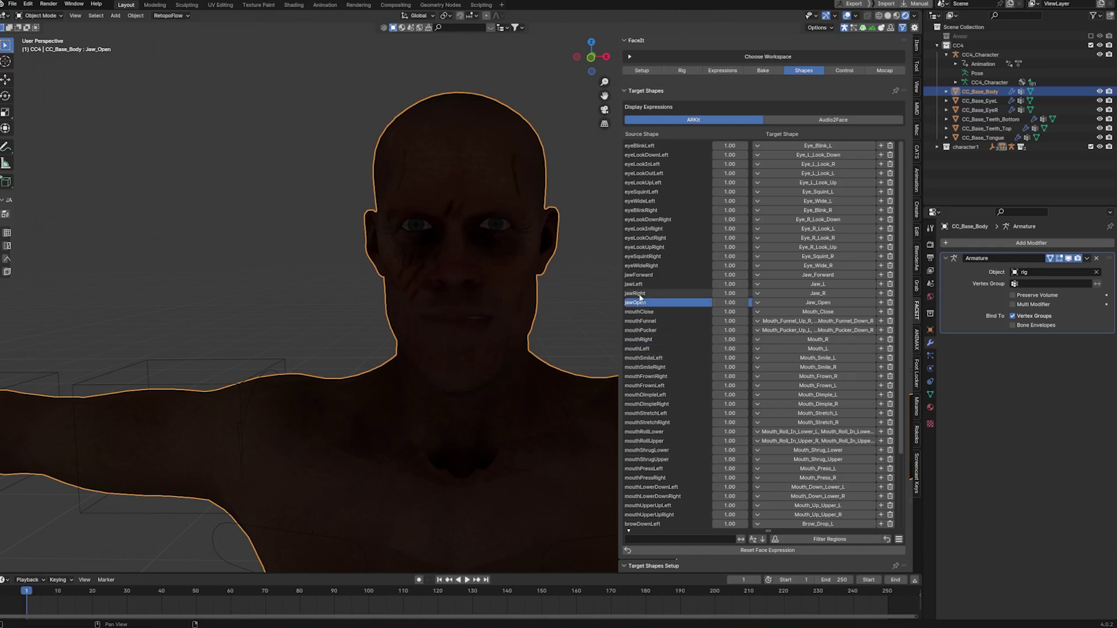
{"action": "left_click", "coordinate": [640, 146]}
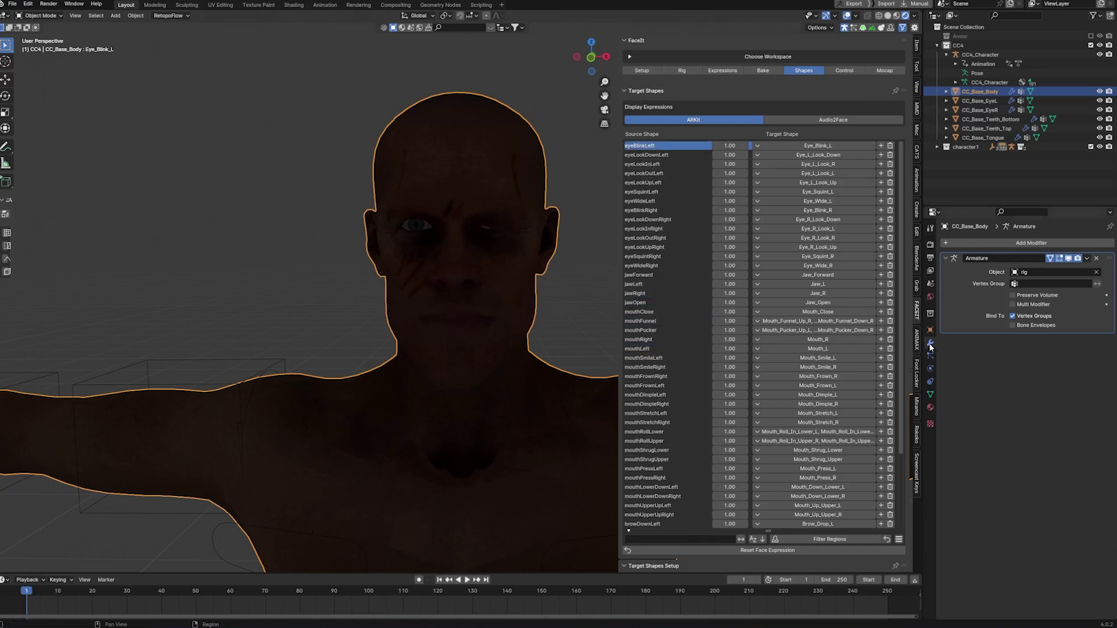
{"action": "left_click", "coordinate": [930, 394]}
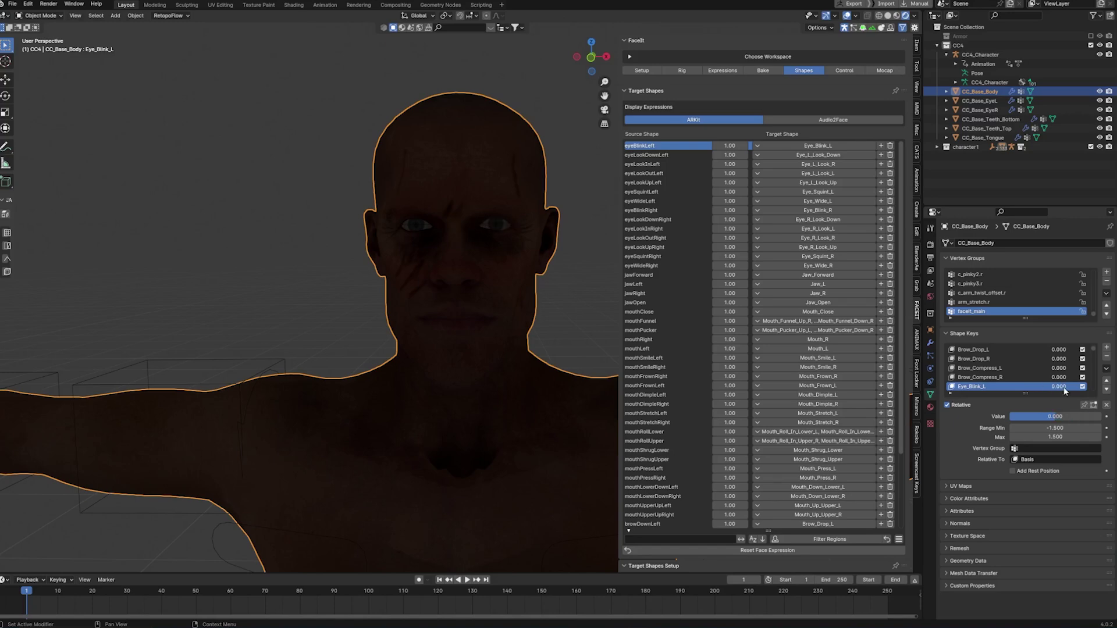
- Switch back to solid shading and show the landmark settings for the ARKit control rig
{"action": "left_click", "coordinate": [844, 70]}
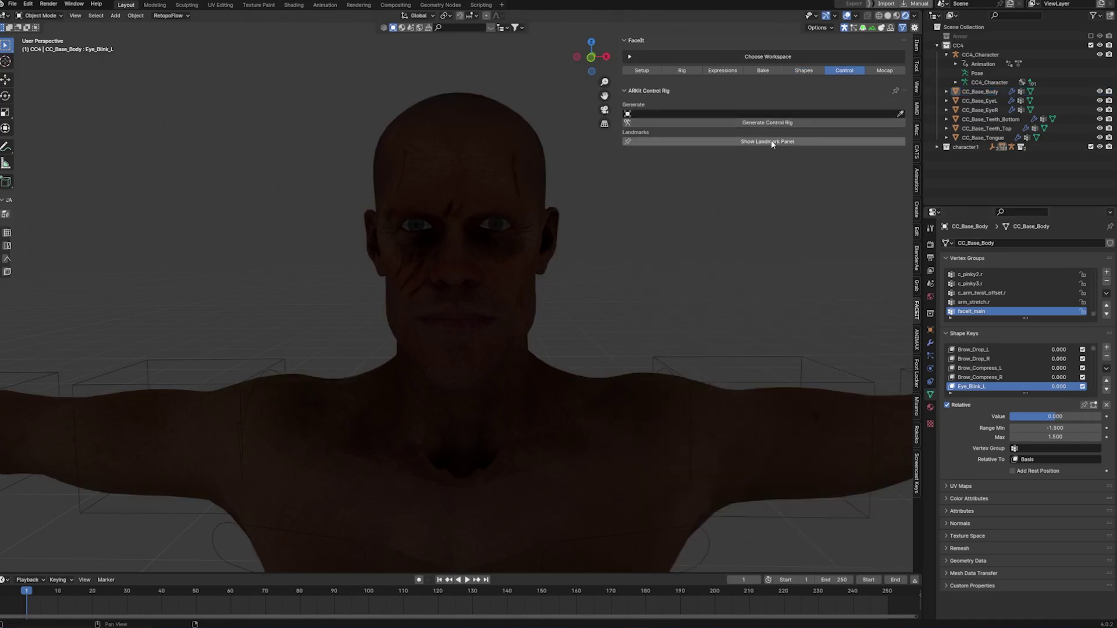
{"action": "left_click", "coordinate": [887, 16]}
{"action": "left_click", "coordinate": [805, 142]}
{"action": "left_click", "coordinate": [785, 114]}
{"action": "key", "text": "Escape"}
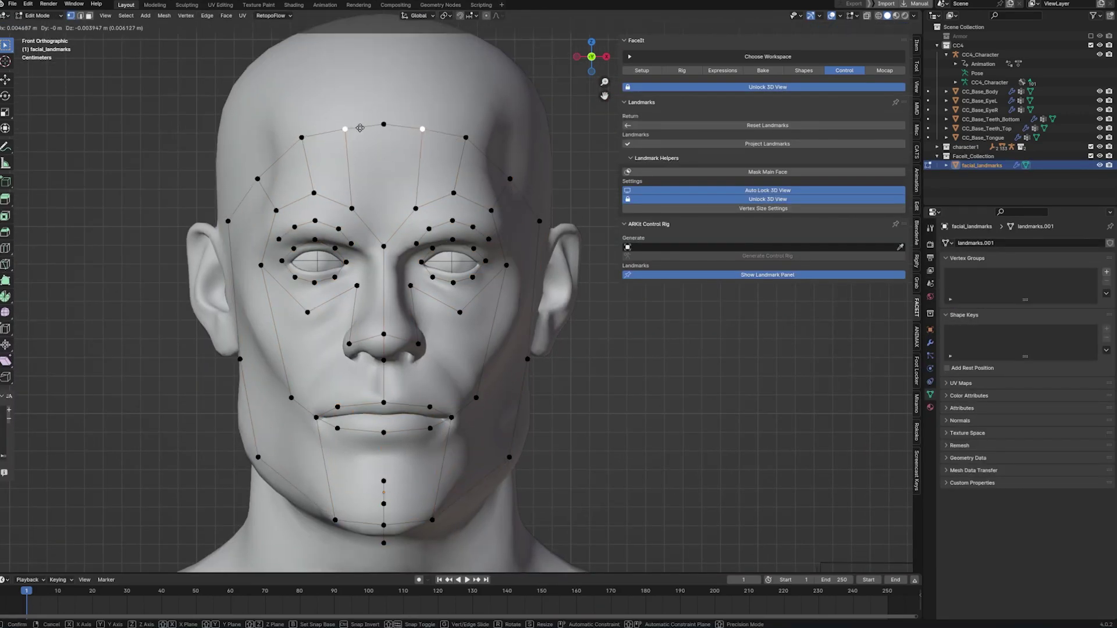
- Fit the eye landmarks to the eyelid outline in the front view, scaling a landmark loop vertically
{"action": "scroll", "coordinate": [457, 292], "scroll_direction": "up", "scroll_amount": 5}
{"action": "left_click_drag", "start_coordinate": [446, 165], "coordinate": [446, 188]}
{"action": "left_click_drag", "start_coordinate": [447, 269], "coordinate": [396, 238]}
{"action": "left_click_drag", "start_coordinate": [498, 185], "coordinate": [488, 199]}
{"action": "left_click_drag", "start_coordinate": [528, 216], "coordinate": [520, 223]}
{"action": "left_click", "coordinate": [415, 126], "text": "alt"}
{"action": "key", "text": "s"}
{"action": "key", "text": "z"}
{"action": "left_click", "coordinate": [444, 134]}
{"action": "key", "text": "g"}
{"action": "left_click", "coordinate": [446, 175]}
{"action": "left_click_drag", "start_coordinate": [446, 166], "coordinate": [447, 172]}
- Move the inner, middle and outer eyebrow landmarks down onto the brow ridge
{"action": "left_click_drag", "start_coordinate": [354, 85], "coordinate": [346, 143]}
{"action": "left_click_drag", "start_coordinate": [541, 90], "coordinate": [544, 146]}
{"action": "left_click_drag", "start_coordinate": [448, 47], "coordinate": [445, 128]}
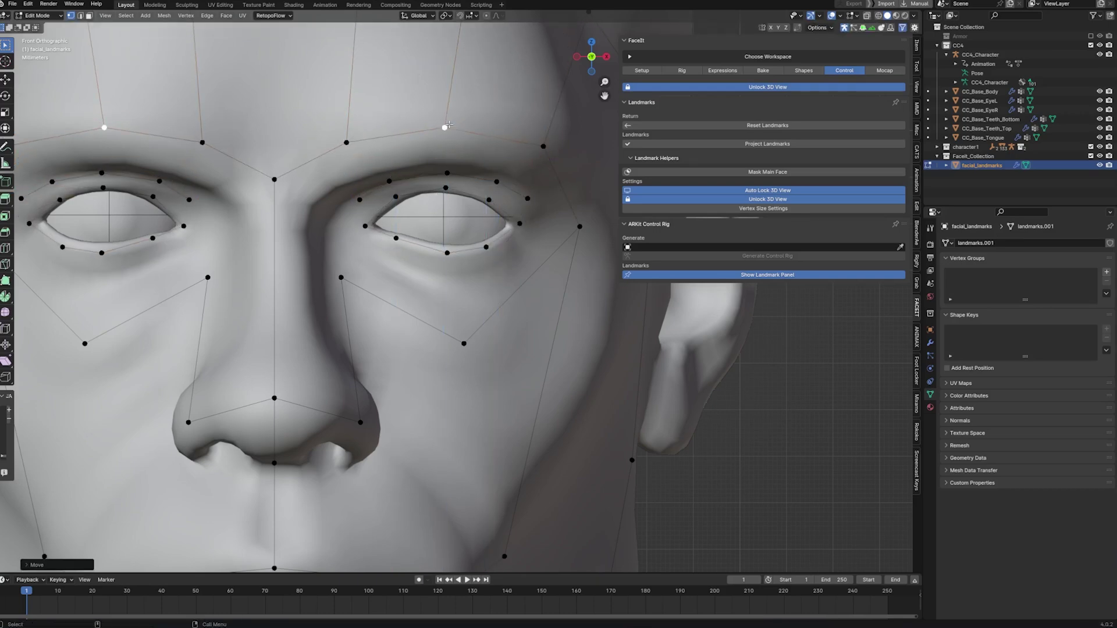
- Adjust the lower-lip and mouth-corner landmarks to match the lips in the front view
{"action": "scroll", "coordinate": [449, 124], "scroll_direction": "down", "scroll_amount": 4}
{"action": "middle_click_drag", "start_coordinate": [449, 268], "coordinate": [450, 151], "text": "shift"}
{"action": "scroll", "coordinate": [449, 232], "scroll_direction": "up", "scroll_amount": 2}
{"action": "left_click_drag", "start_coordinate": [391, 352], "coordinate": [389, 356]}
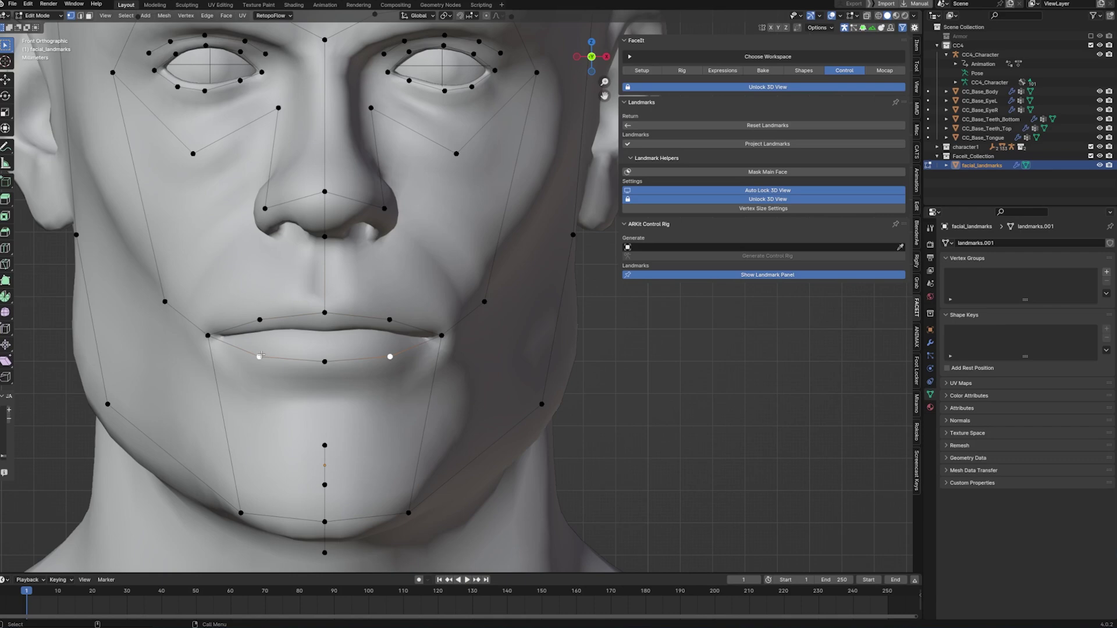
{"action": "left_click_drag", "start_coordinate": [442, 331], "coordinate": [441, 335]}
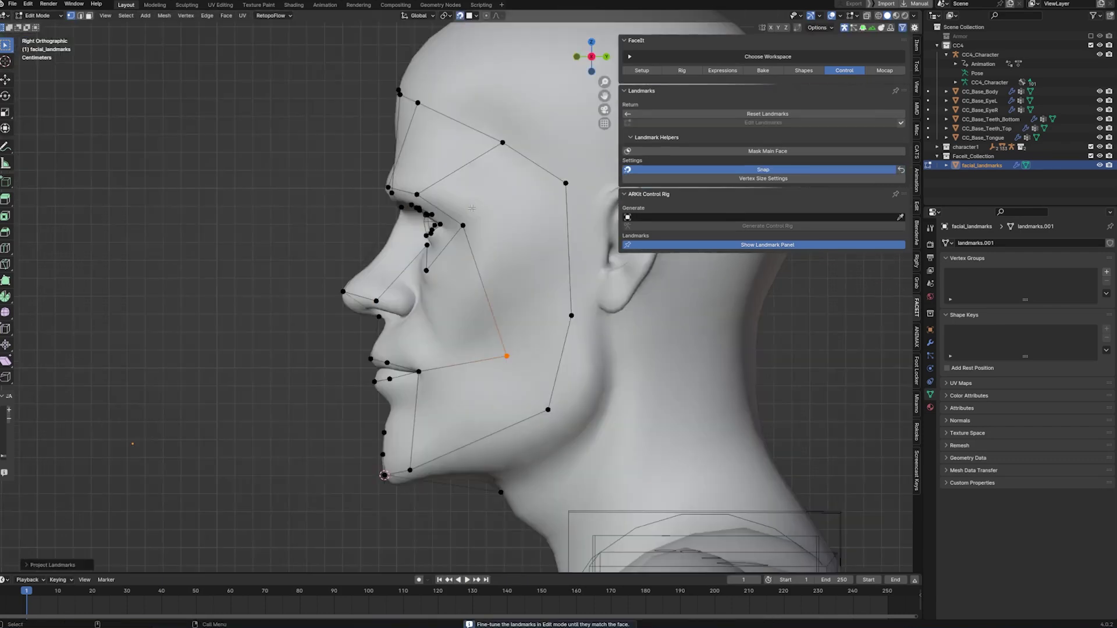
- Reposition the cheek and jaw-angle landmarks on the projected landmark mesh in the side view
{"action": "left_click_drag", "start_coordinate": [506, 356], "coordinate": [489, 352]}
{"action": "left_click_drag", "start_coordinate": [548, 410], "coordinate": [556, 406]}
{"action": "left_click", "coordinate": [379, 318]}
{"action": "left_click", "coordinate": [418, 371]}
- Fine-tune the projected landmarks on the face surface from close angled views
{"action": "middle_click_drag", "start_coordinate": [418, 371], "coordinate": [541, 244]}
{"action": "scroll", "coordinate": [541, 245], "scroll_direction": "up", "scroll_amount": 4}
{"action": "left_click_drag", "start_coordinate": [607, 297], "coordinate": [601, 287]}
{"action": "middle_click_drag", "start_coordinate": [491, 211], "coordinate": [518, 279]}
{"action": "scroll", "coordinate": [518, 279], "scroll_direction": "down", "scroll_amount": 1}
{"action": "left_click_drag", "start_coordinate": [596, 274], "coordinate": [599, 284]}
{"action": "scroll", "coordinate": [465, 291], "scroll_direction": "down", "scroll_amount": 6}
{"action": "middle_click_drag", "start_coordinate": [465, 285], "coordinate": [465, 297]}
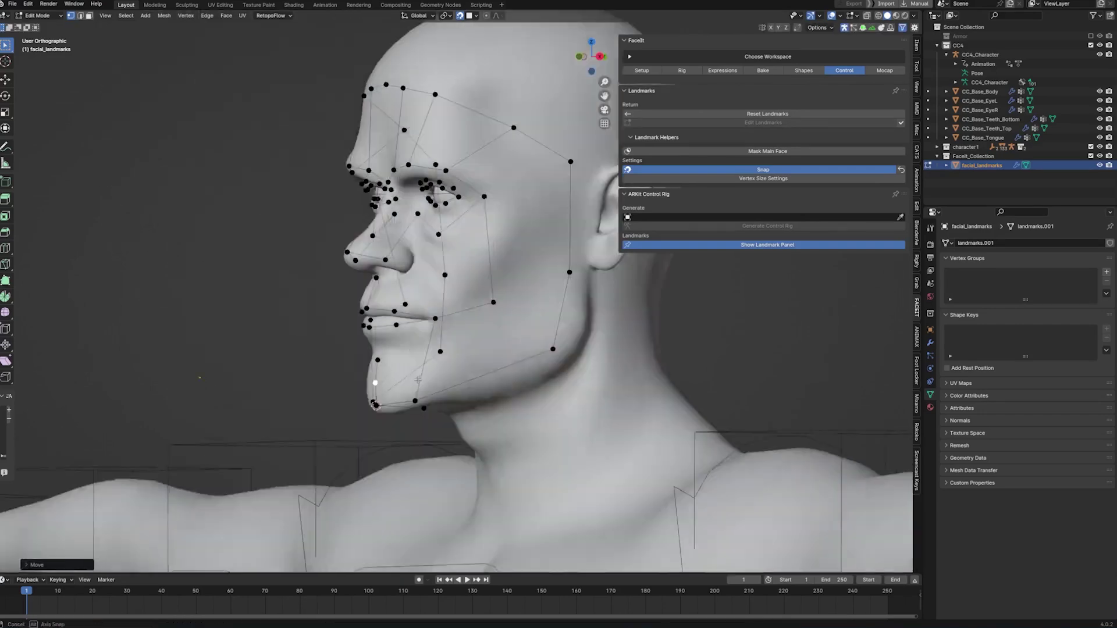
{"action": "middle_click_drag", "start_coordinate": [200, 376], "coordinate": [285, 372]}
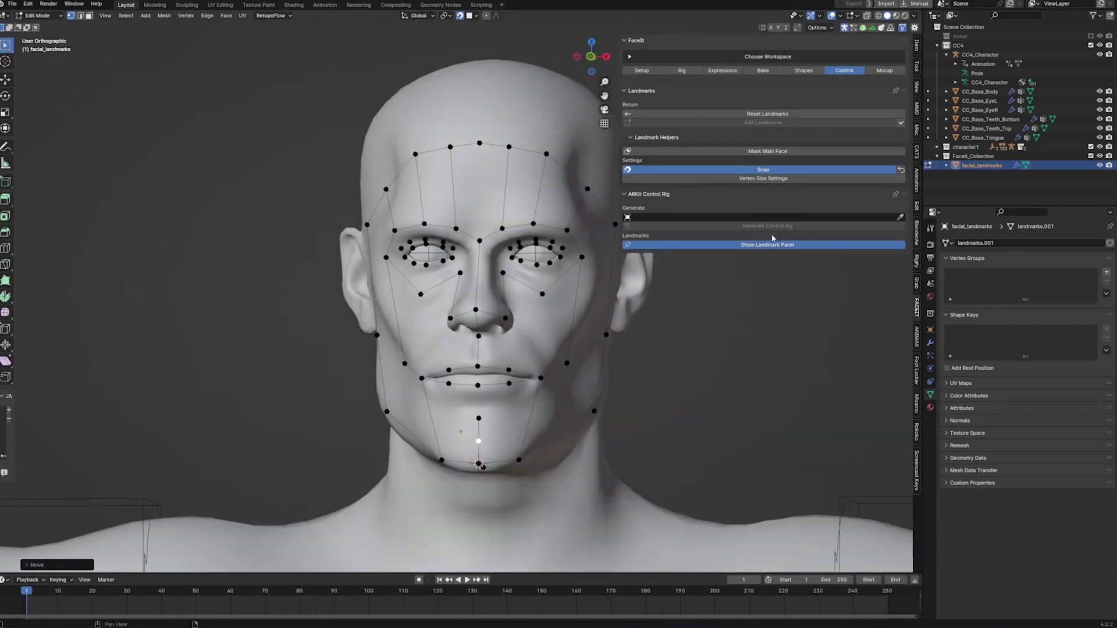
- Accept the landmarks, generate the FaceIt control rig and select its eye look-at control
{"action": "left_click", "coordinate": [900, 123]}
{"action": "left_click", "coordinate": [761, 170]}
{"action": "left_click", "coordinate": [752, 255]}
{"action": "scroll", "coordinate": [605, 151], "scroll_direction": "down", "scroll_amount": 3}
{"action": "left_click", "coordinate": [504, 228]}
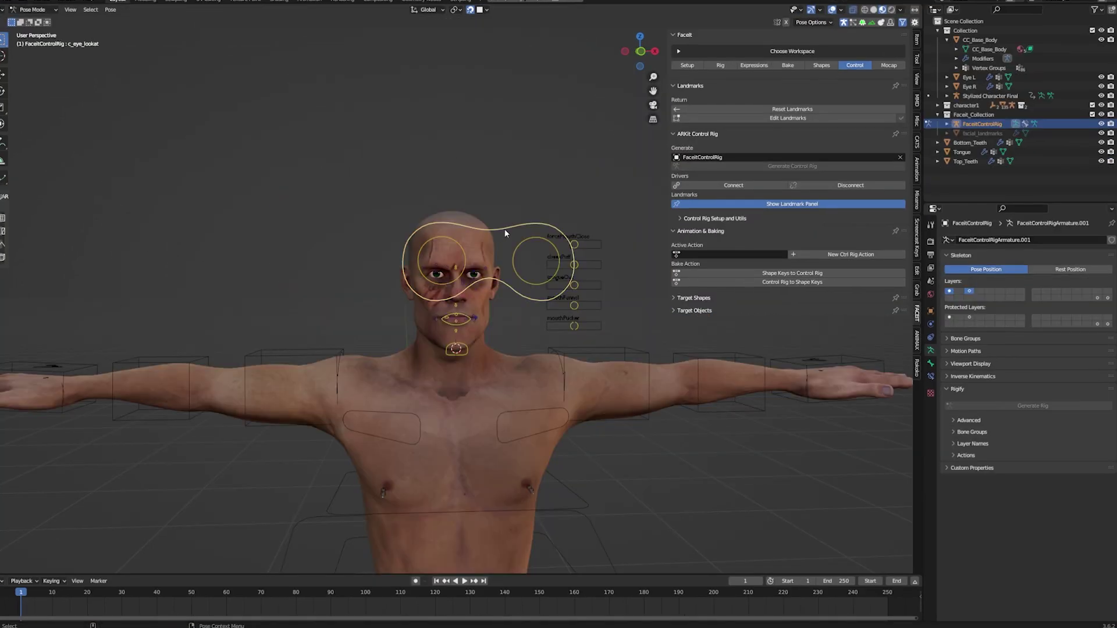
- Test-move the FaceIt eye look-at control and the jaw control, cancelling each move
{"action": "key", "text": "g"}
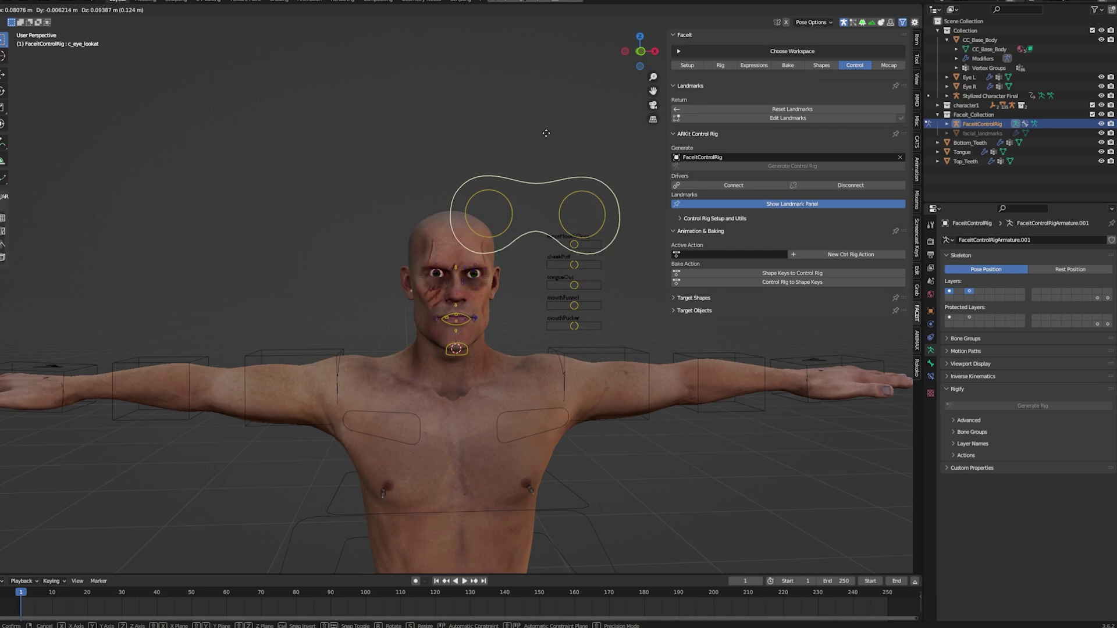
{"action": "right_click", "coordinate": [532, 206]}
{"action": "scroll", "coordinate": [469, 317], "scroll_direction": "up", "scroll_amount": 3}
{"action": "left_click", "coordinate": [473, 384]}
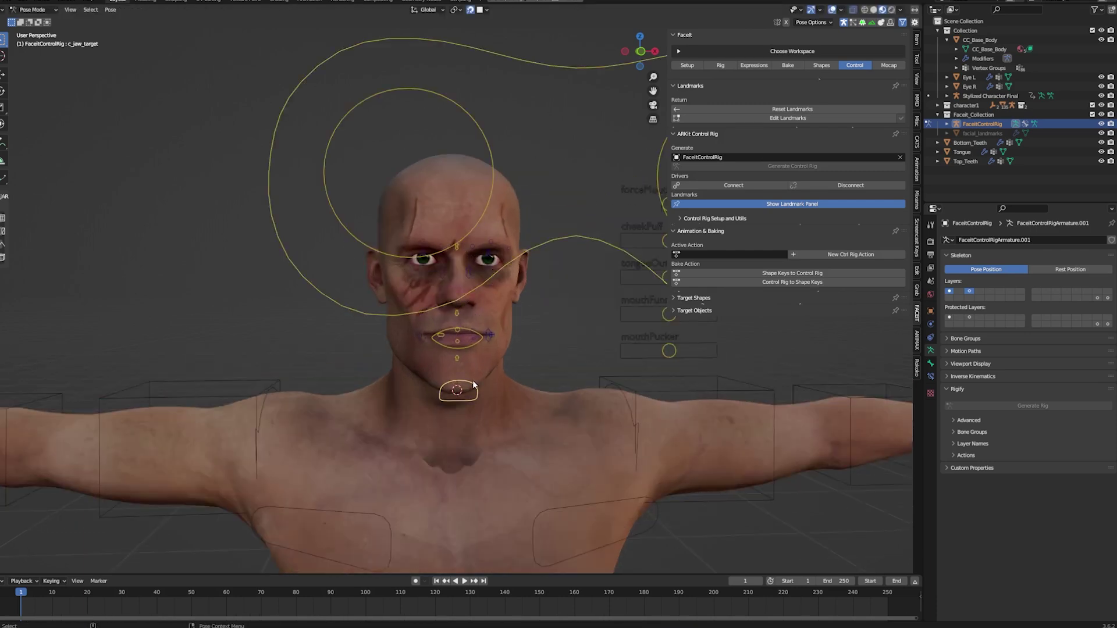
{"action": "key", "text": "g"}
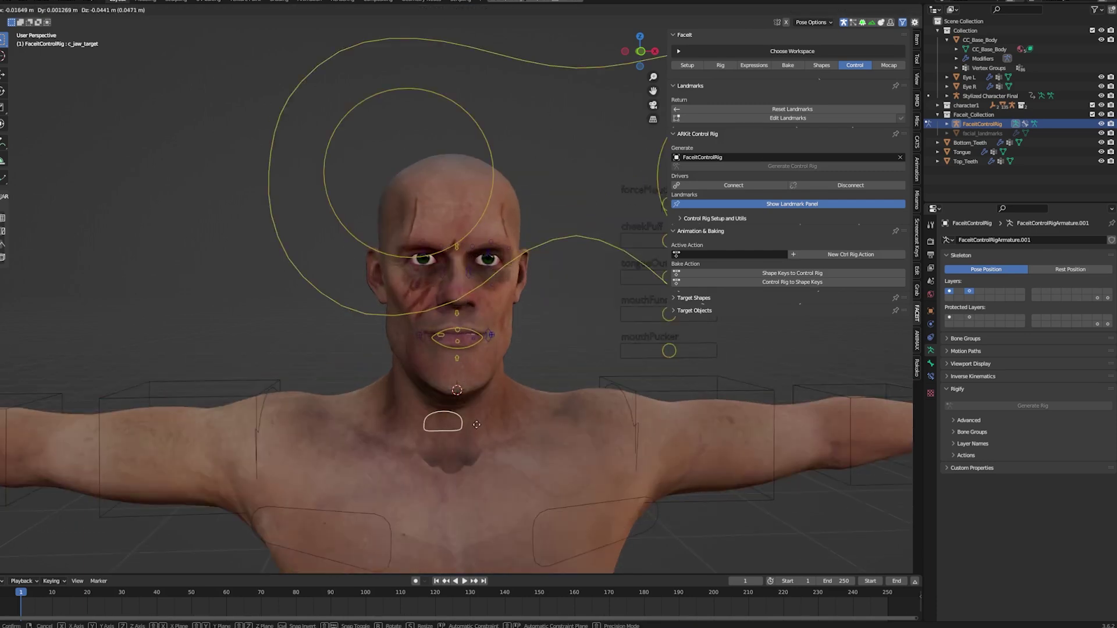
{"action": "right_click", "coordinate": [502, 387]}
{"action": "scroll", "coordinate": [502, 383], "scroll_direction": "down", "scroll_amount": 4}
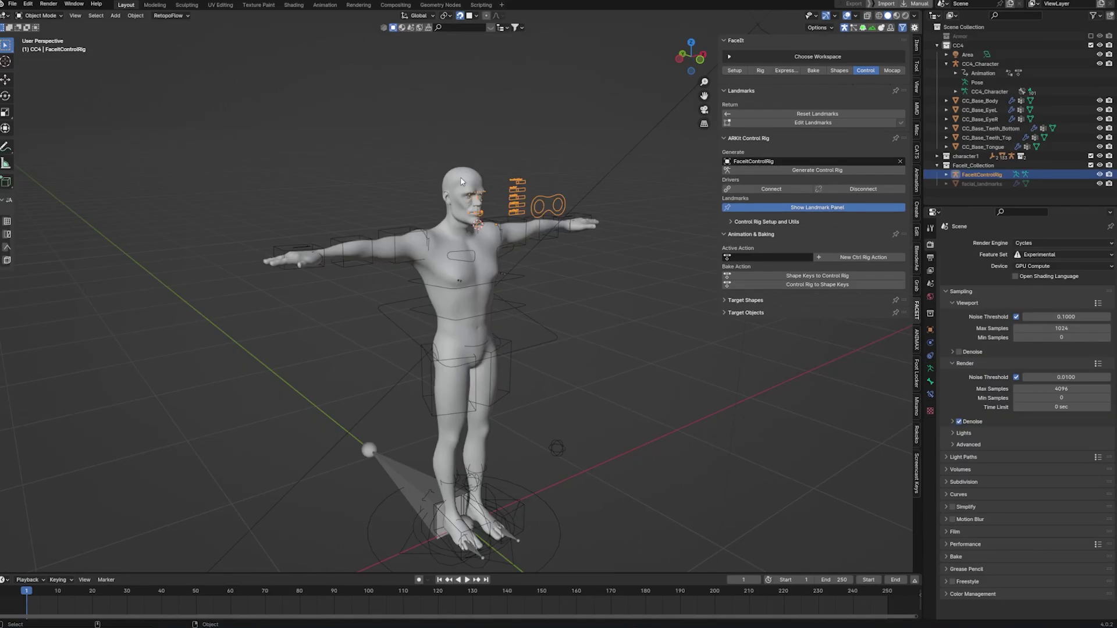
- Hide the CC_Base_Body mesh and select the CC4_Character armature at its exposed eye bones
{"action": "left_click", "coordinate": [461, 181]}
{"action": "key", "text": "h"}
{"action": "scroll", "coordinate": [438, 335], "scroll_direction": "up", "scroll_amount": 4}
{"action": "middle_click_drag", "start_coordinate": [448, 381], "coordinate": [455, 218], "text": "shift"}
{"action": "scroll", "coordinate": [454, 359], "scroll_direction": "down", "scroll_amount": 3}
{"action": "middle_click_drag", "start_coordinate": [451, 280], "coordinate": [435, 466], "text": "shift"}
{"action": "scroll", "coordinate": [460, 231], "scroll_direction": "up", "scroll_amount": 5}
{"action": "middle_click_drag", "start_coordinate": [477, 198], "coordinate": [470, 368], "text": "shift"}
{"action": "scroll", "coordinate": [471, 368], "scroll_direction": "up", "scroll_amount": 3}
{"action": "left_click", "coordinate": [480, 381]}
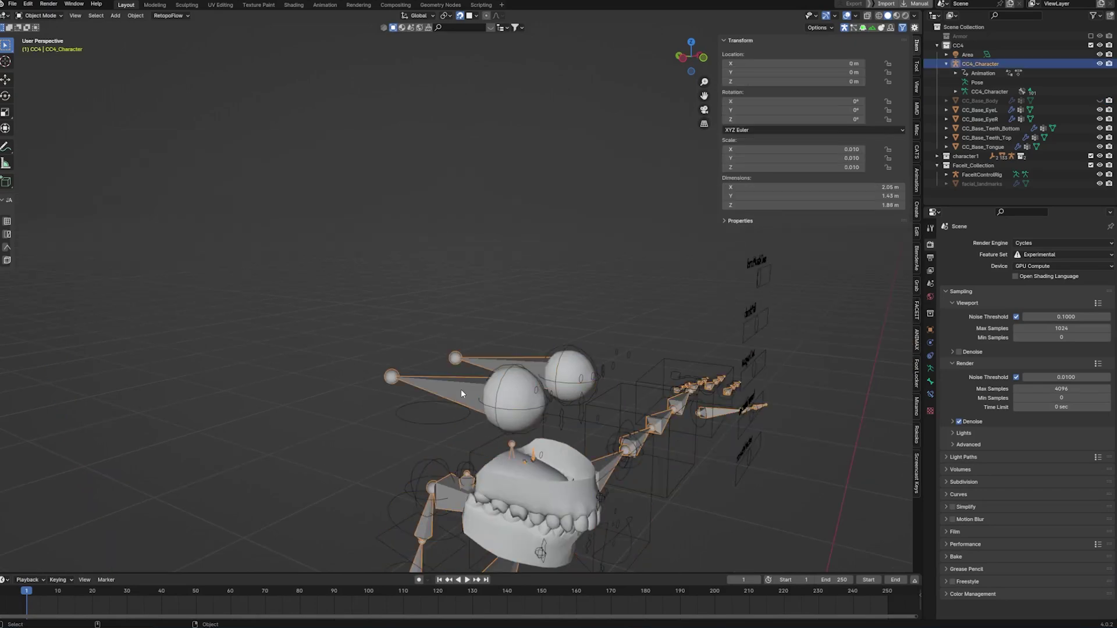
- Inspect the transform channels of CC4_Character's right eye bone in Pose Mode and return to Object Mode
{"action": "key", "text": "ctrl+Tab"}
{"action": "left_click", "coordinate": [462, 442]}
{"action": "left_click", "coordinate": [464, 379]}
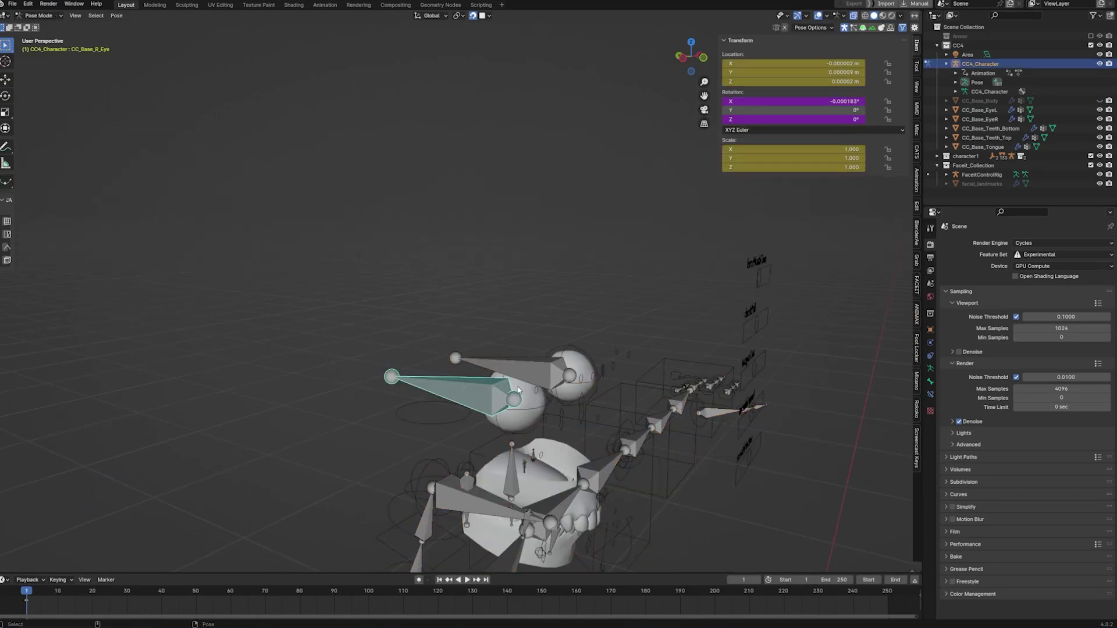
{"action": "key", "text": "ctrl+Tab"}
{"action": "left_click", "coordinate": [452, 377]}
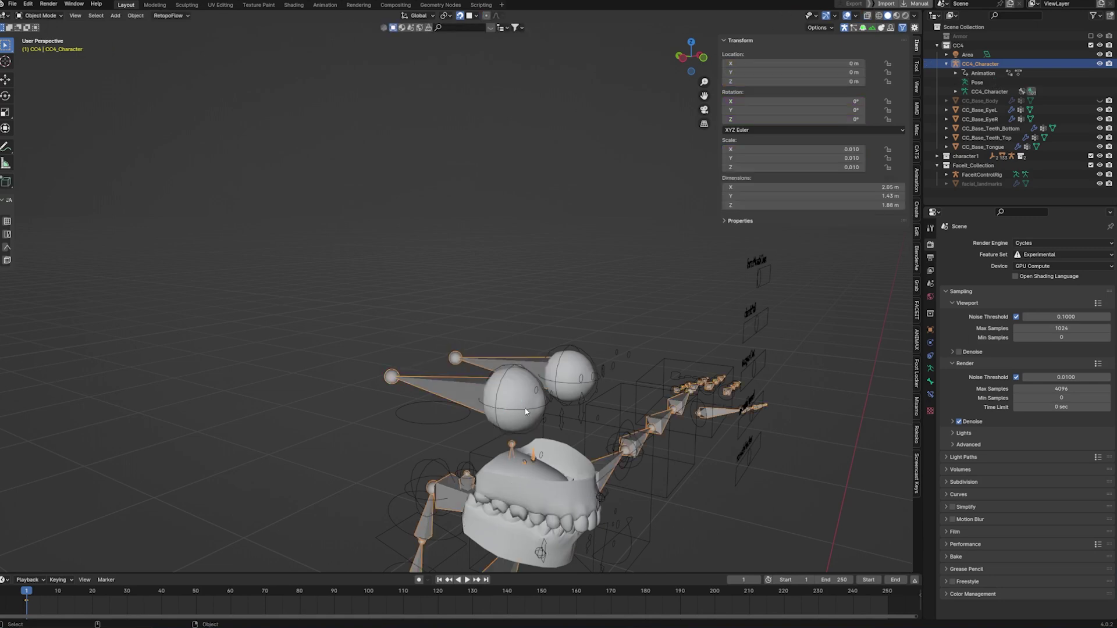
- Set the rotation mode of the rig's CC_Base_R_Eye bone to XYZ Euler
{"action": "left_click", "coordinate": [526, 409]}
{"action": "key", "text": "ctrl+Tab"}
{"action": "left_click", "coordinate": [528, 446]}
{"action": "left_click", "coordinate": [536, 408]}
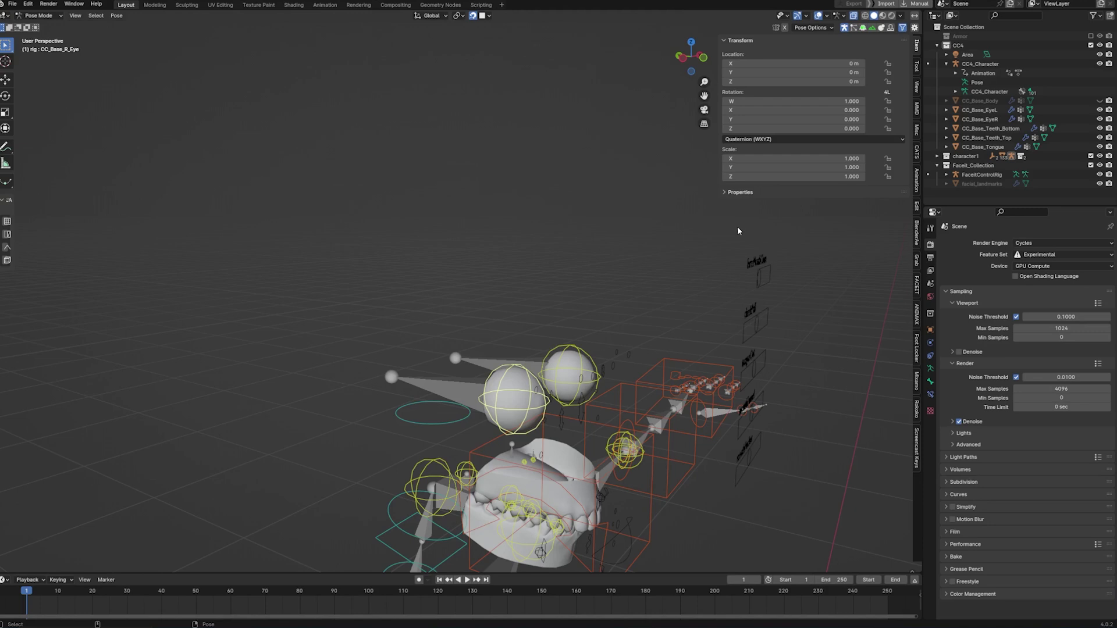
{"action": "left_click", "coordinate": [759, 139]}
{"action": "left_click", "coordinate": [759, 151]}
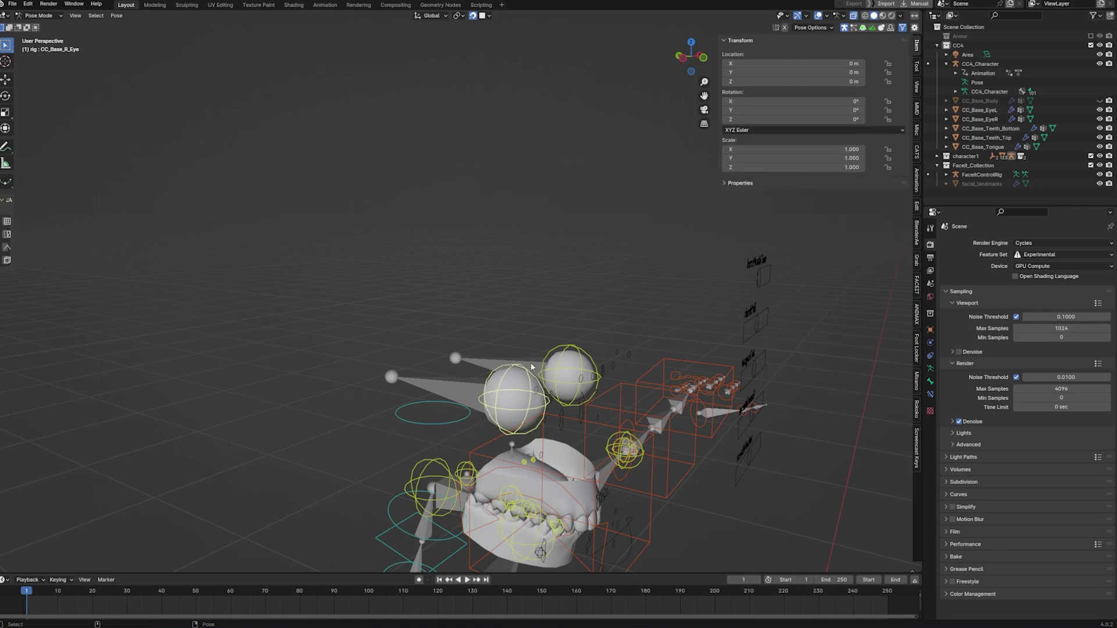
- Copy the X rotation driver from the right eye bone of the CC4_Character armature
{"action": "middle_click_drag", "start_coordinate": [531, 366], "coordinate": [545, 387]}
{"action": "key", "text": "ctrl+Tab"}
{"action": "left_click", "coordinate": [375, 191]}
{"action": "key", "text": "ctrl+Tab"}
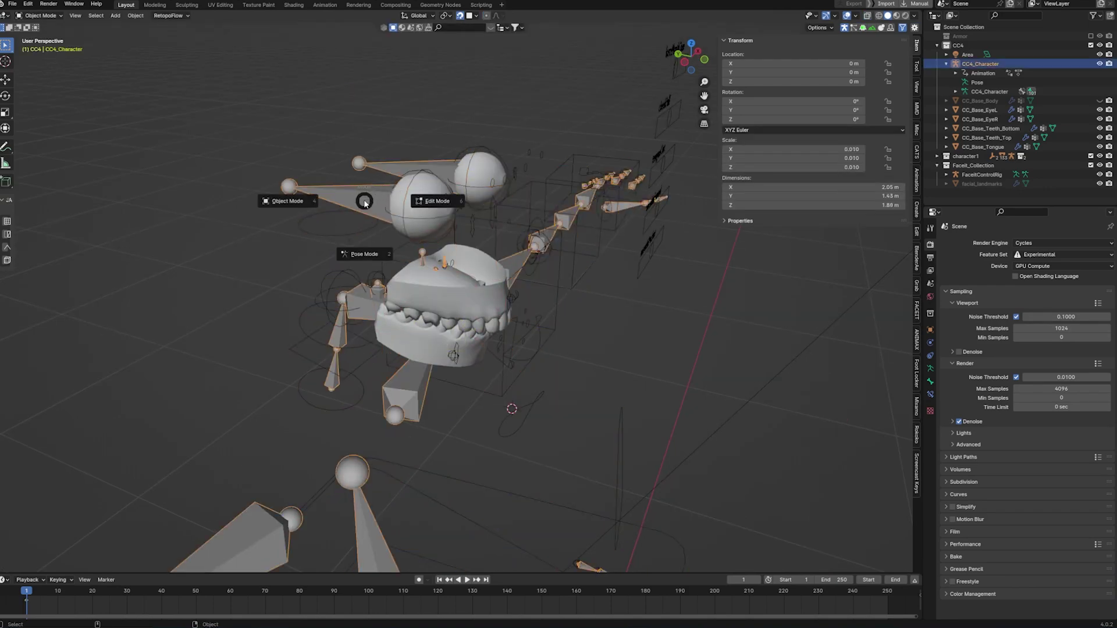
{"action": "left_click", "coordinate": [373, 217]}
{"action": "right_click", "coordinate": [767, 101]}
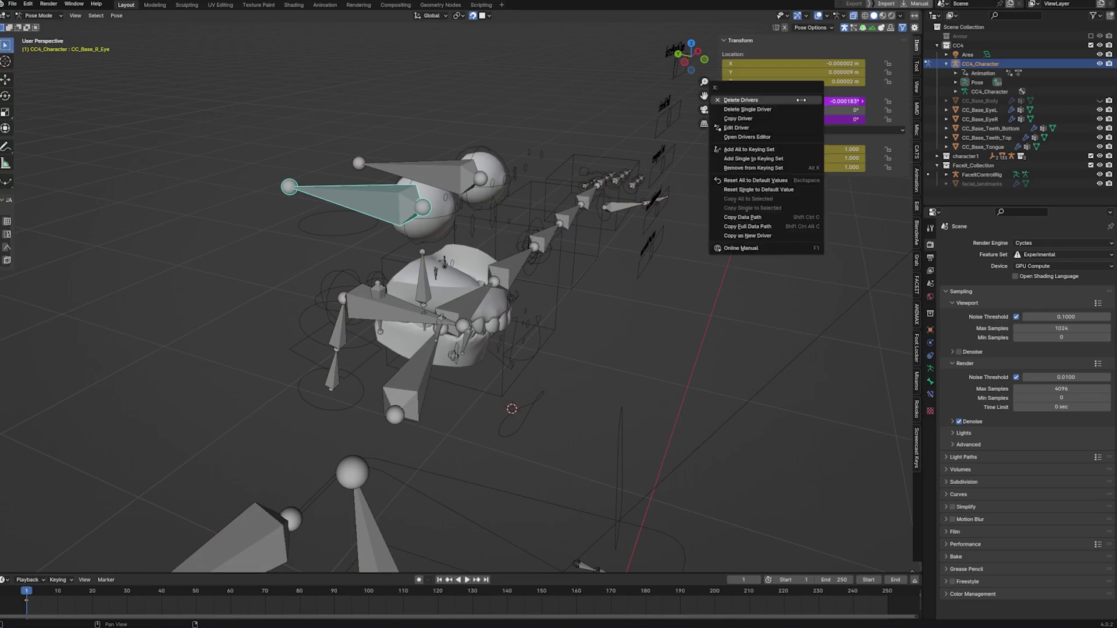
{"action": "left_click", "coordinate": [751, 119]}
- Paste the copied driver onto the X rotation of the rig's right eye bone
{"action": "key", "text": "ctrl+Tab"}
{"action": "left_click", "coordinate": [465, 97]}
{"action": "left_click", "coordinate": [425, 195]}
{"action": "left_click", "coordinate": [418, 174]}
{"action": "key", "text": "ctrl+Tab"}
{"action": "left_click", "coordinate": [421, 174]}
{"action": "right_click", "coordinate": [739, 100]}
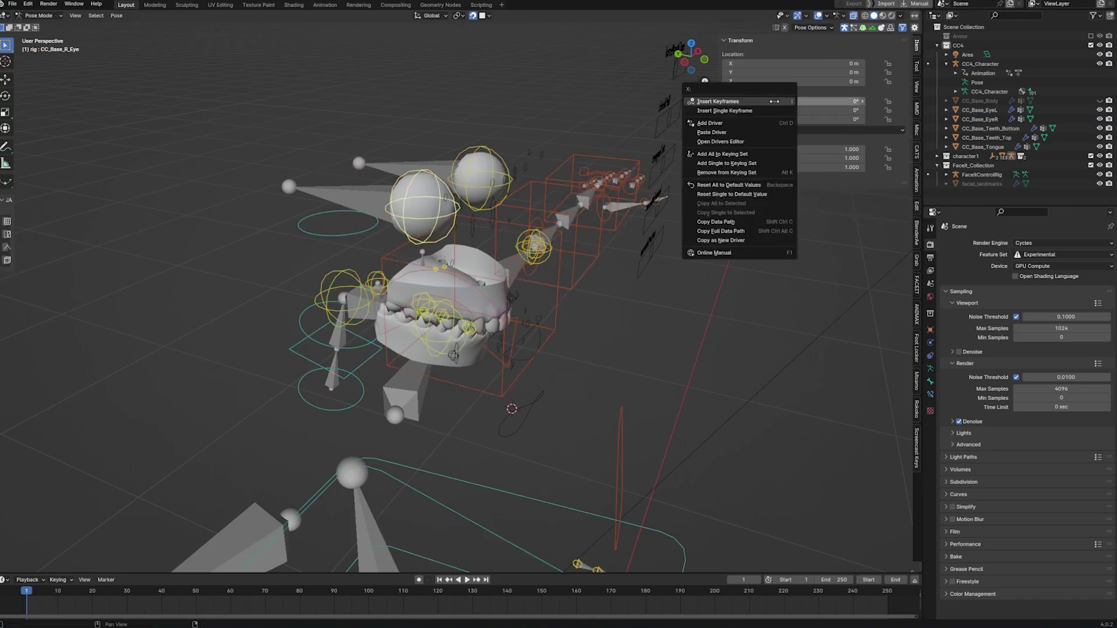
{"action": "left_click", "coordinate": [733, 140]}
- Copy the Z rotation driver from the right eye bone of the CC4_Character armature
{"action": "key", "text": "ctrl+Tab"}
{"action": "left_click", "coordinate": [384, 114]}
{"action": "left_click", "coordinate": [365, 195]}
{"action": "key", "text": "ctrl+Tab"}
{"action": "left_click", "coordinate": [375, 237]}
{"action": "right_click", "coordinate": [783, 120]}
{"action": "left_click", "coordinate": [750, 139]}
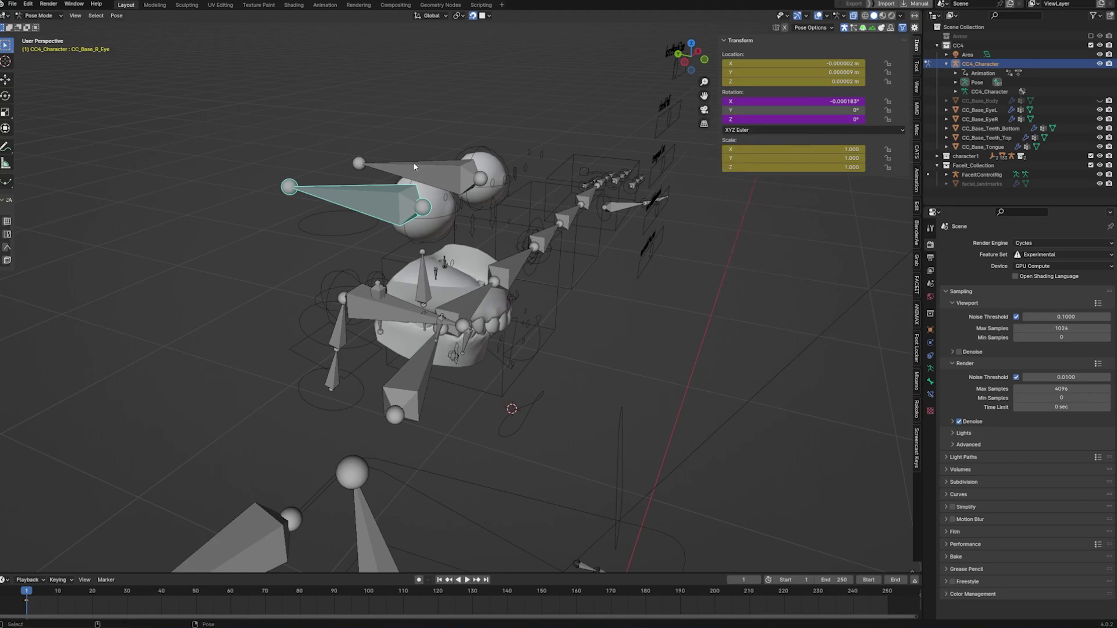
- Paste the copied driver onto the Z rotation of the rig's right eye bone
{"action": "key", "text": "ctrl+Tab"}
{"action": "left_click", "coordinate": [487, 156]}
{"action": "left_click", "coordinate": [441, 218]}
{"action": "key", "text": "ctrl+Tab"}
{"action": "left_click", "coordinate": [440, 264]}
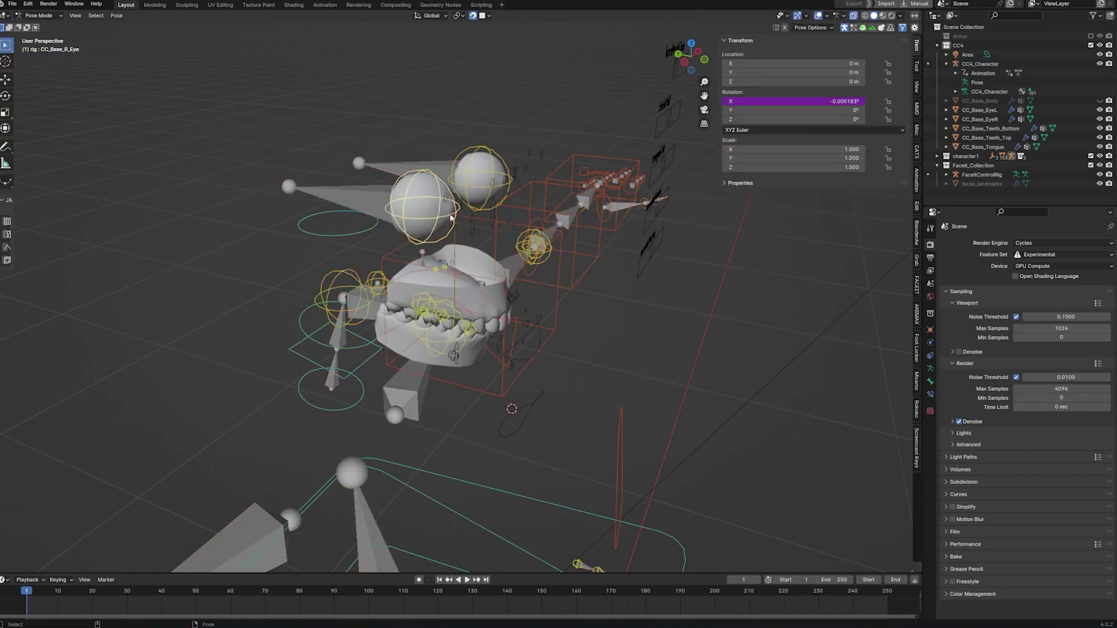
{"action": "right_click", "coordinate": [751, 119]}
{"action": "left_click", "coordinate": [721, 140]}
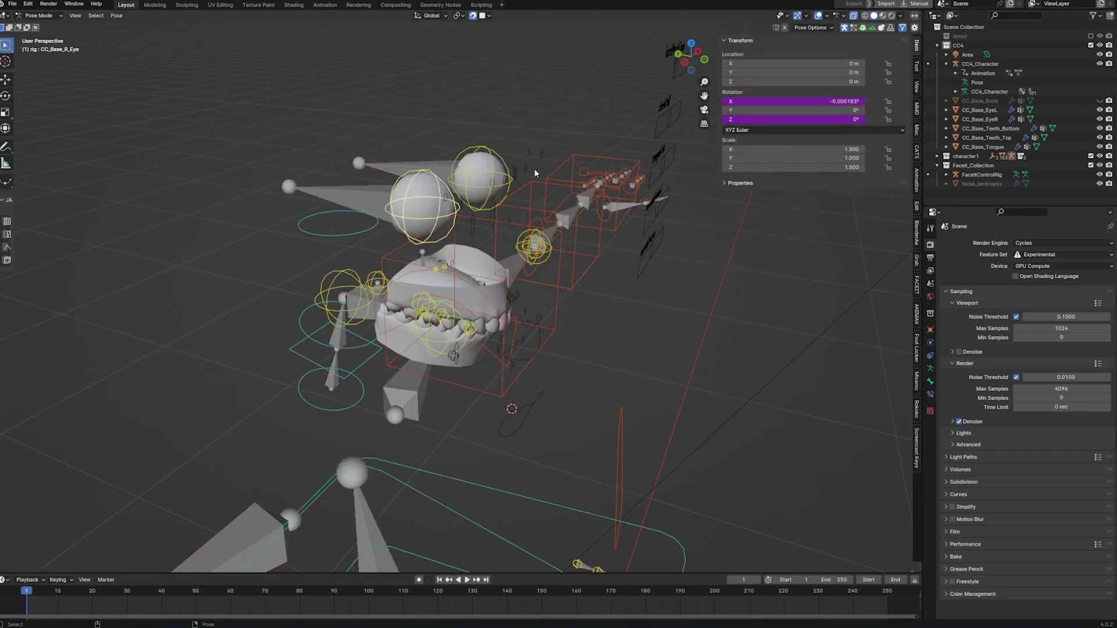
- Paste the eye driver onto the X rotation of the rig's CC_Base_L_Eye bone
{"action": "key", "text": "ctrl+Tab"}
{"action": "left_click", "coordinate": [442, 108]}
{"action": "middle_click_drag", "start_coordinate": [442, 108], "coordinate": [439, 130]}
{"action": "right_click", "coordinate": [751, 101]}
{"action": "left_click", "coordinate": [748, 93]}
{"action": "right_click", "coordinate": [749, 101]}
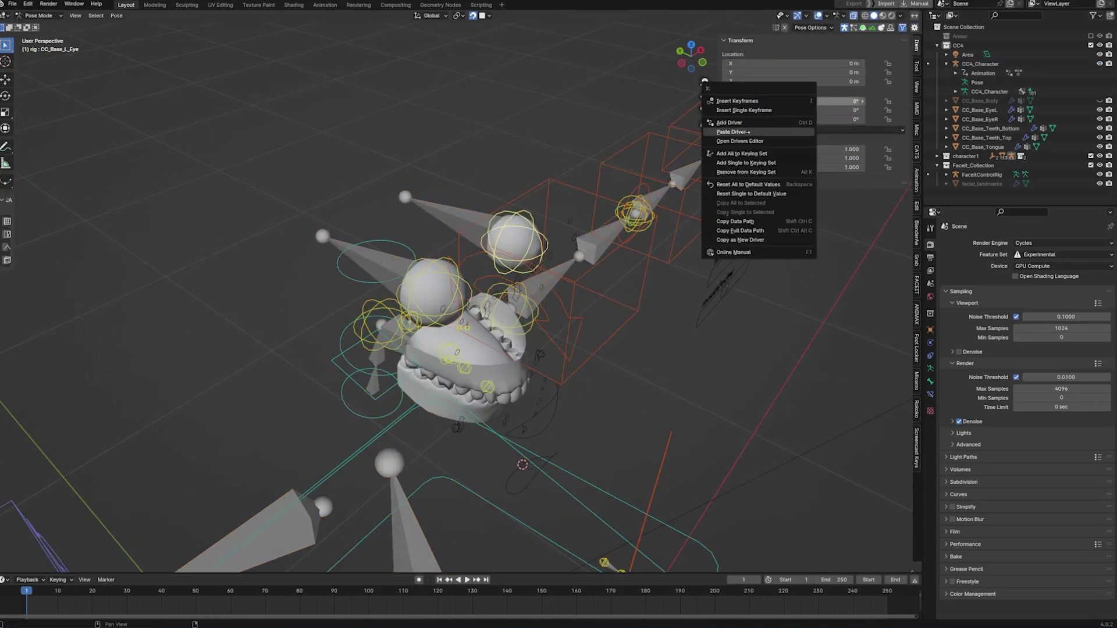
{"action": "left_click", "coordinate": [746, 132]}
- Put the FaceIt control rig in Pose Mode with its jaw control active
{"action": "key", "text": "ctrl+Tab"}
{"action": "middle_click_drag", "start_coordinate": [483, 224], "coordinate": [546, 174]}
{"action": "left_click", "coordinate": [546, 174]}
{"action": "middle_click_drag", "start_coordinate": [524, 291], "coordinate": [461, 314]}
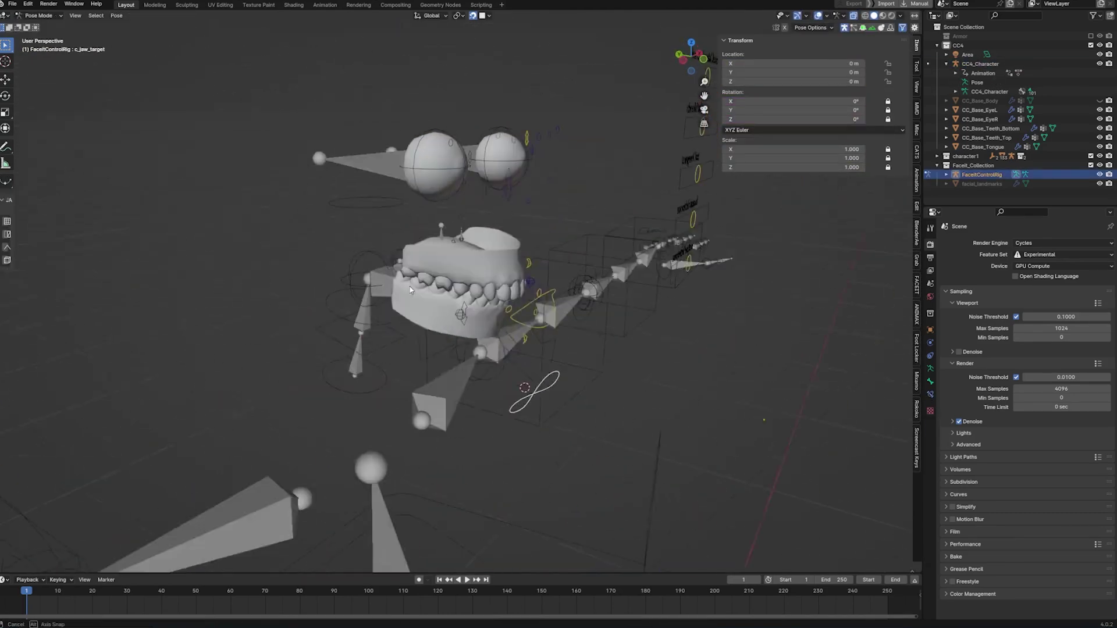
{"action": "middle_click_drag", "start_coordinate": [407, 282], "coordinate": [371, 283]}
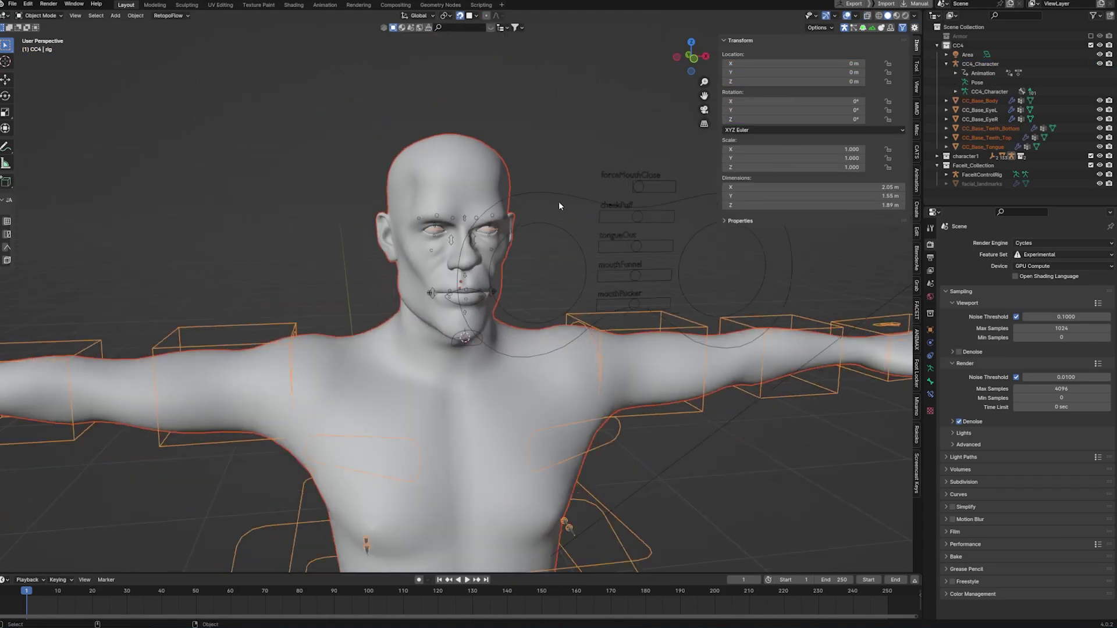
- Lower the FaceIt jaw control to open the character's mouth
{"action": "left_click", "coordinate": [562, 246]}
{"action": "middle_click_drag", "start_coordinate": [562, 246], "coordinate": [623, 256]}
{"action": "left_click", "coordinate": [497, 335]}
{"action": "key", "text": "g"}
{"action": "left_click", "coordinate": [497, 364]}
{"action": "scroll", "coordinate": [518, 262], "scroll_direction": "up", "scroll_amount": 1}
{"action": "middle_click_drag", "start_coordinate": [512, 261], "coordinate": [465, 256]}
{"action": "scroll", "coordinate": [483, 233], "scroll_direction": "down", "scroll_amount": 2}
- Move the eye look-at control sideways to turn the gaze of both eyes
{"action": "left_click", "coordinate": [490, 190]}
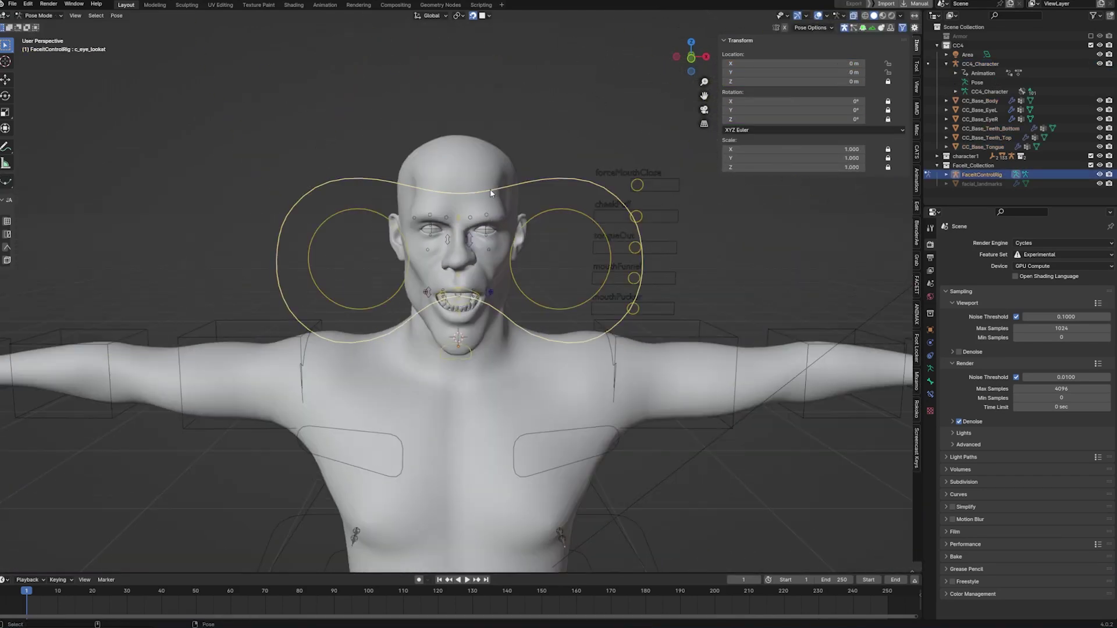
{"action": "key", "text": "g"}
{"action": "left_click_drag", "start_coordinate": [422, 186], "coordinate": [533, 186]}
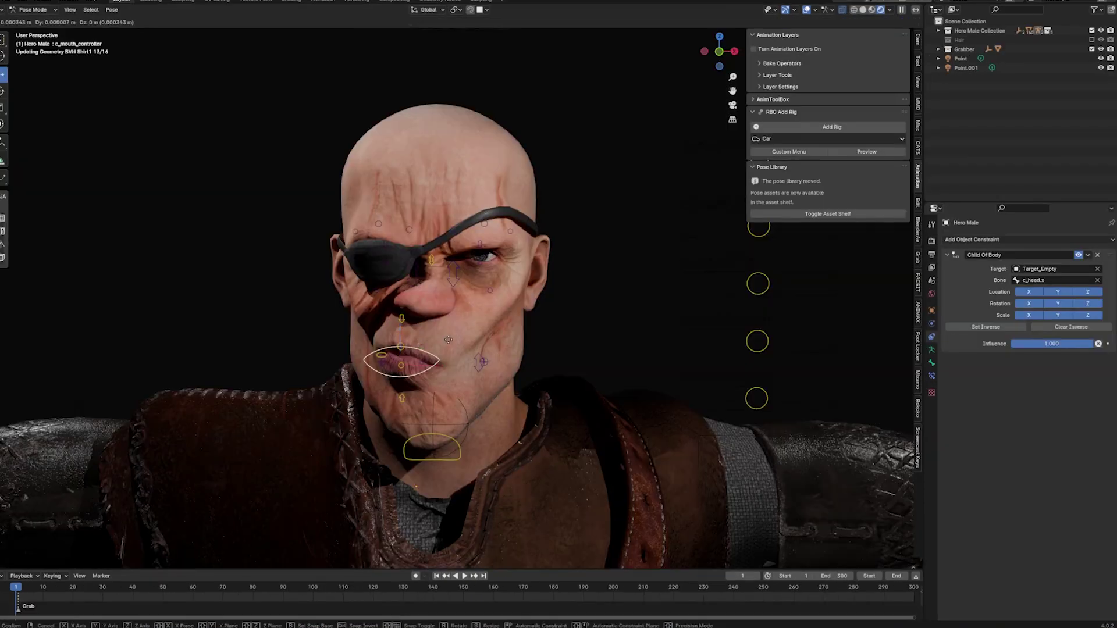
- Place the Hero Male's mouth control, raise and lower the mid-eyebrow control, and view the expression without overlays
{"action": "left_click", "coordinate": [507, 319]}
{"action": "left_click", "coordinate": [431, 258]}
{"action": "key", "text": "g"}
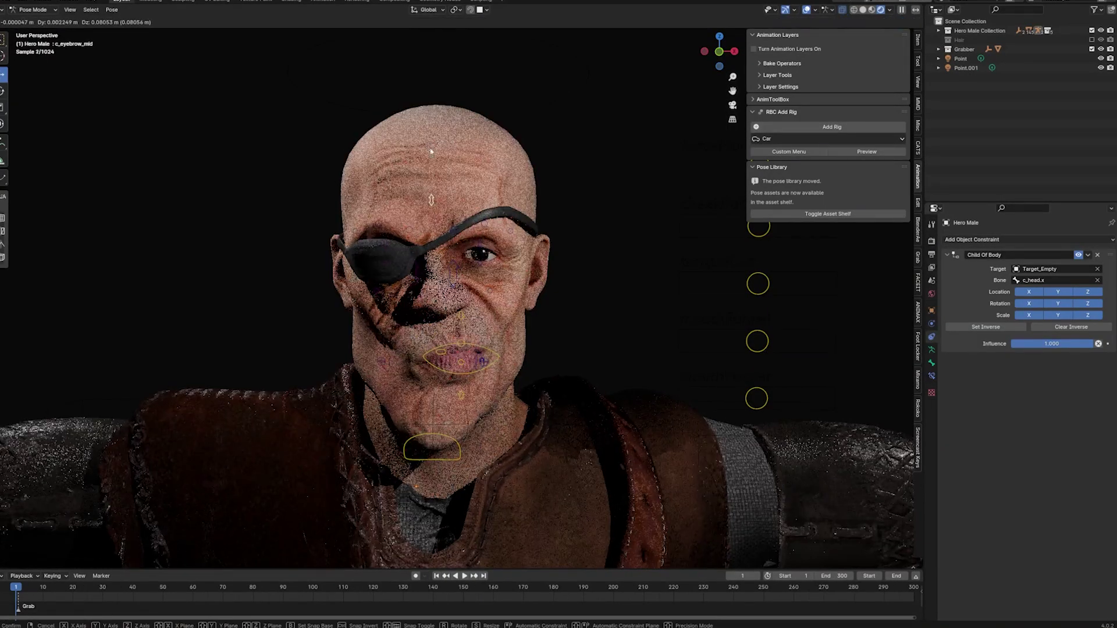
{"action": "left_click", "coordinate": [537, 172]}
{"action": "key", "text": "g"}
{"action": "left_click", "coordinate": [536, 238]}
{"action": "key", "text": "shift+alt+z"}
{"action": "middle_click_drag", "start_coordinate": [589, 251], "coordinate": [511, 190]}
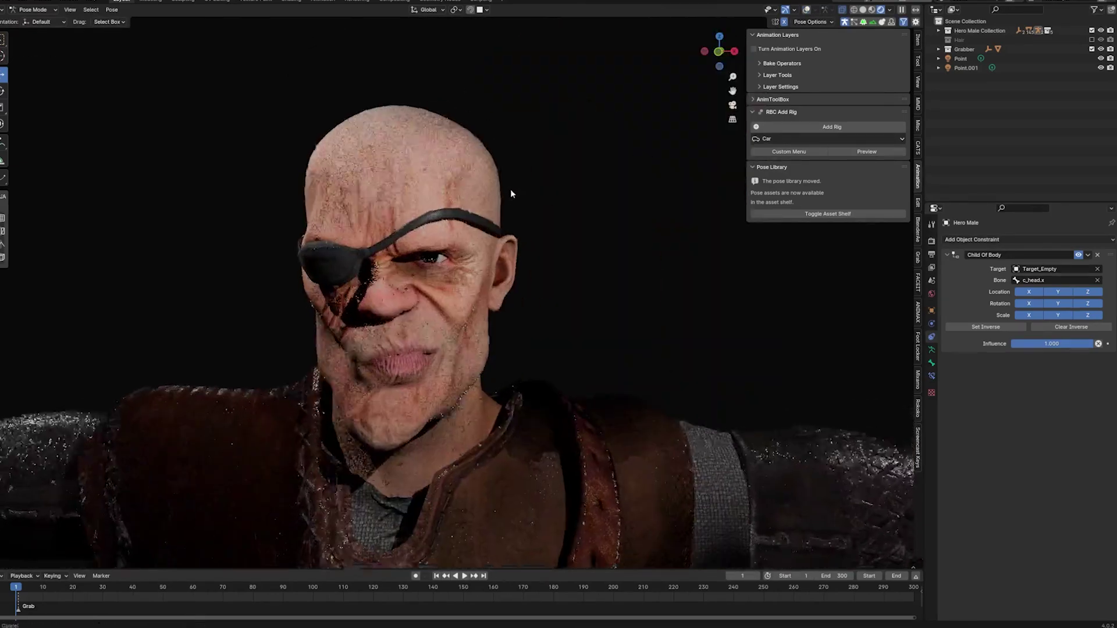
- Show the overlays and raise the Hero Male's mouth control about 0.028 m
{"action": "key", "text": "shift+alt+z"}
{"action": "left_click", "coordinate": [423, 341]}
{"action": "key", "text": "g"}
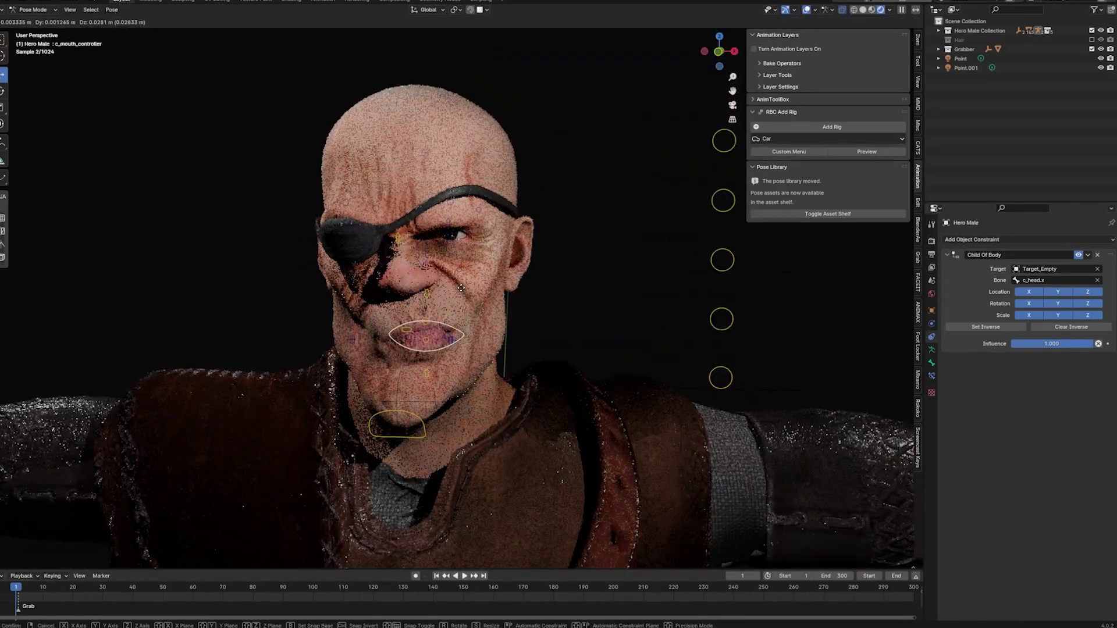
{"action": "left_click", "coordinate": [460, 288]}
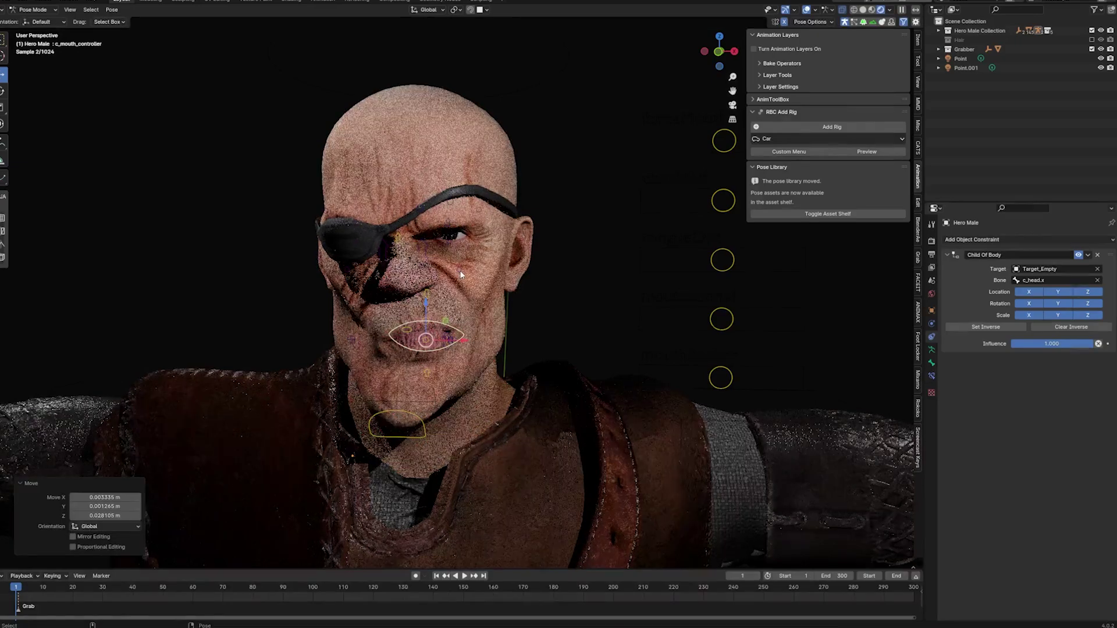
- Enable the Hair collection, reposition the mouth control upward on the bearded face and hide the overlays
{"action": "left_click", "coordinate": [1091, 39]}
{"action": "middle_click_drag", "start_coordinate": [474, 317], "coordinate": [508, 321]}
{"action": "key", "text": "shift+alt+z"}
{"action": "key", "text": "g"}
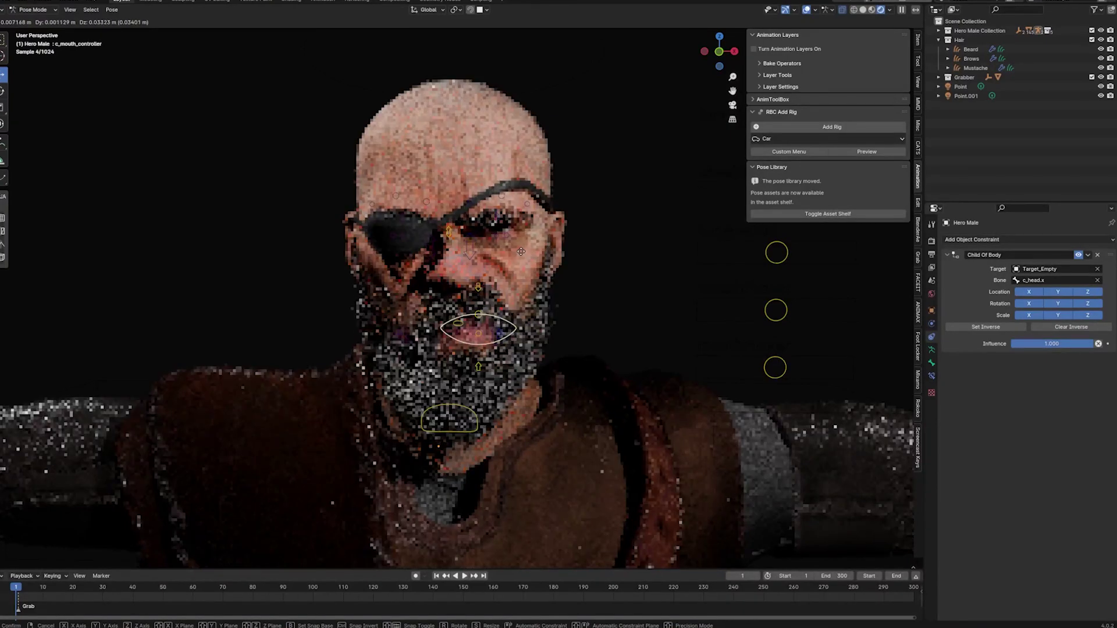
{"action": "left_click", "coordinate": [613, 242]}
{"action": "key", "text": "shift+alt+z"}
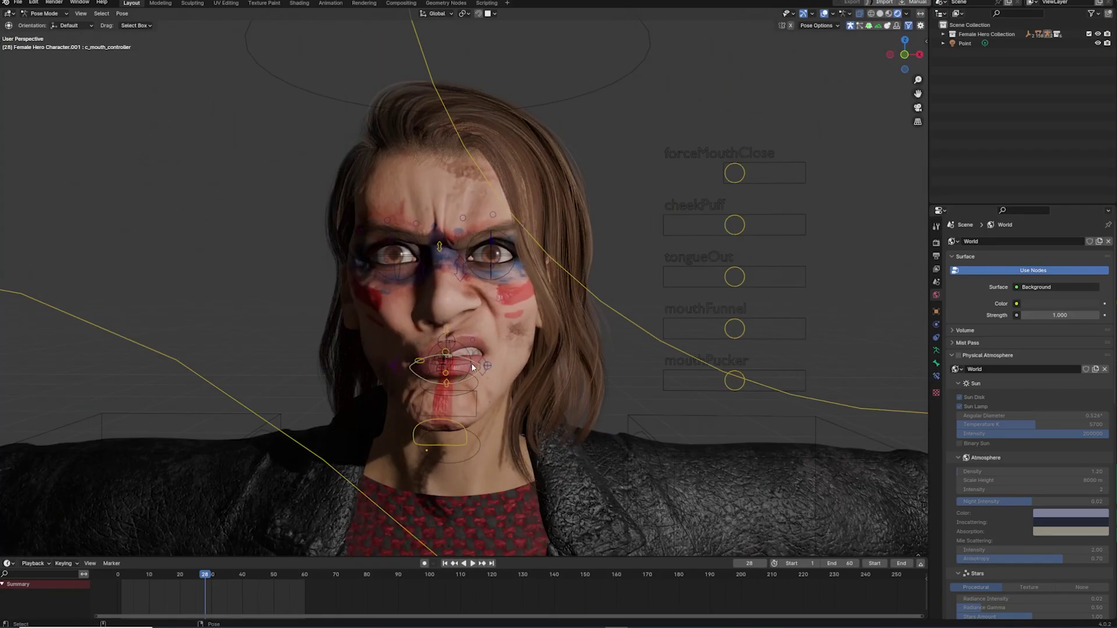
- Move the mouth control on the female hero's face and reposition the Hero Male's mouth control sideways and upward
{"action": "key", "text": "g"}
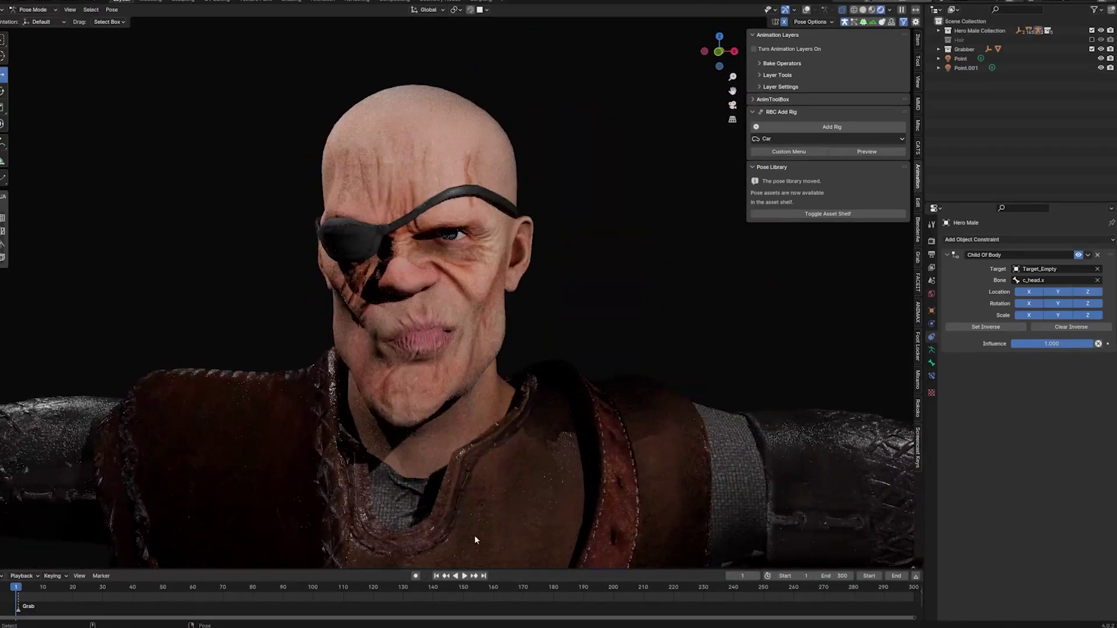
{"action": "key", "text": "g"}
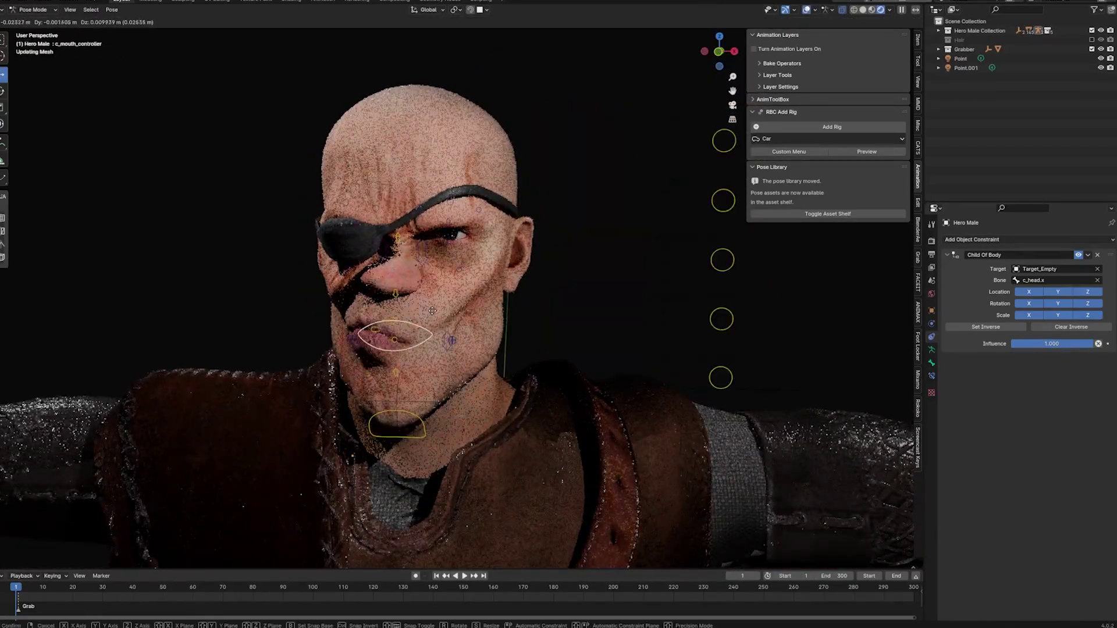
{"action": "left_click", "coordinate": [460, 289]}
{"action": "left_click", "coordinate": [450, 338]}
{"action": "key", "text": "g"}
{"action": "left_click", "coordinate": [505, 262]}
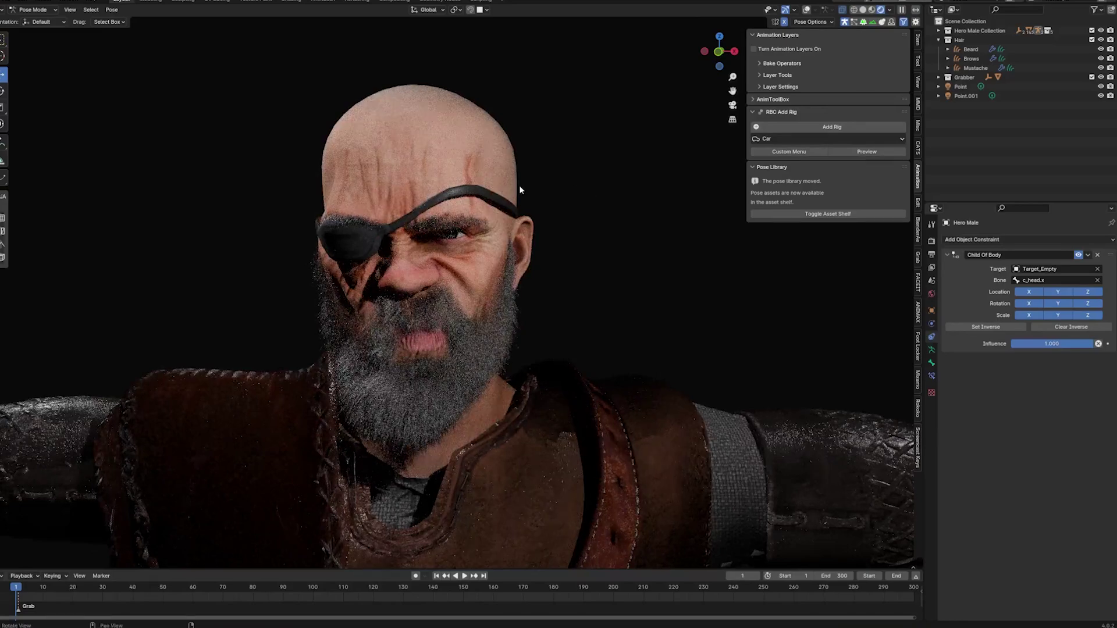
- Move the bearded Hero Male's mouth control about 0.011 m in X and 0.050 m in Z and hide the overlays
{"action": "middle_click_drag", "start_coordinate": [594, 187], "coordinate": [503, 259]}
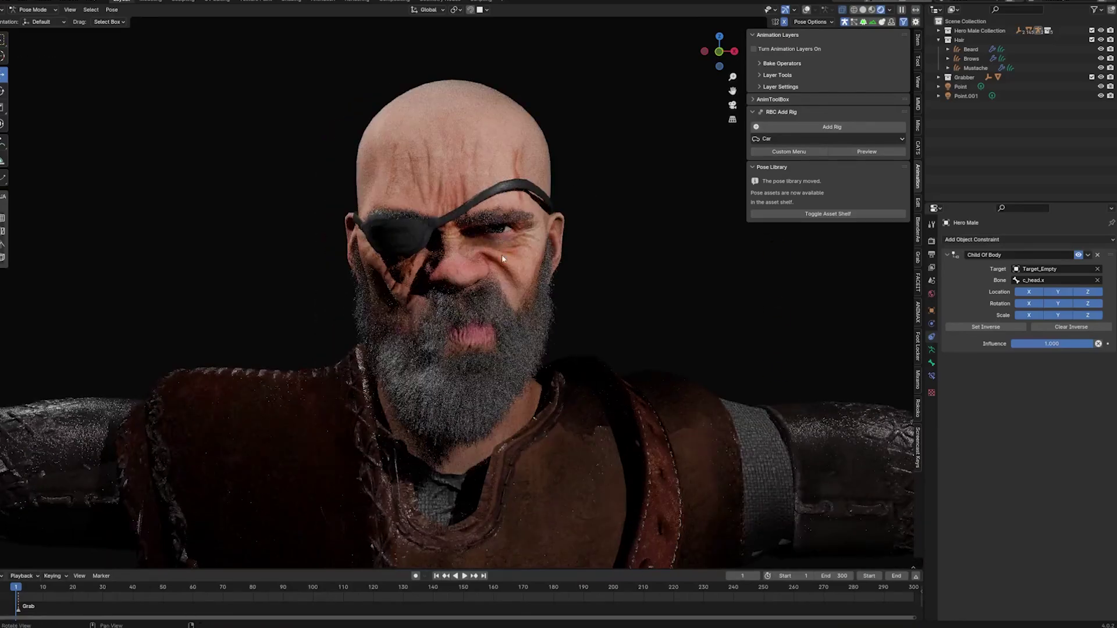
{"action": "left_click", "coordinate": [481, 323]}
{"action": "key", "text": "g"}
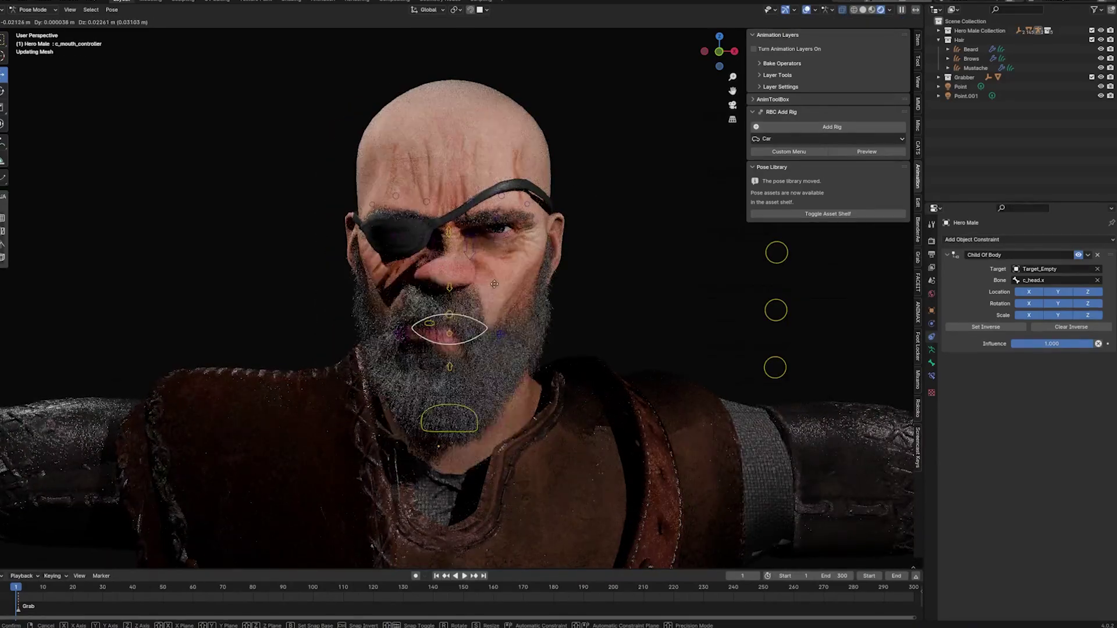
{"action": "left_click", "coordinate": [611, 254]}
{"action": "key", "text": "shift+alt+z"}
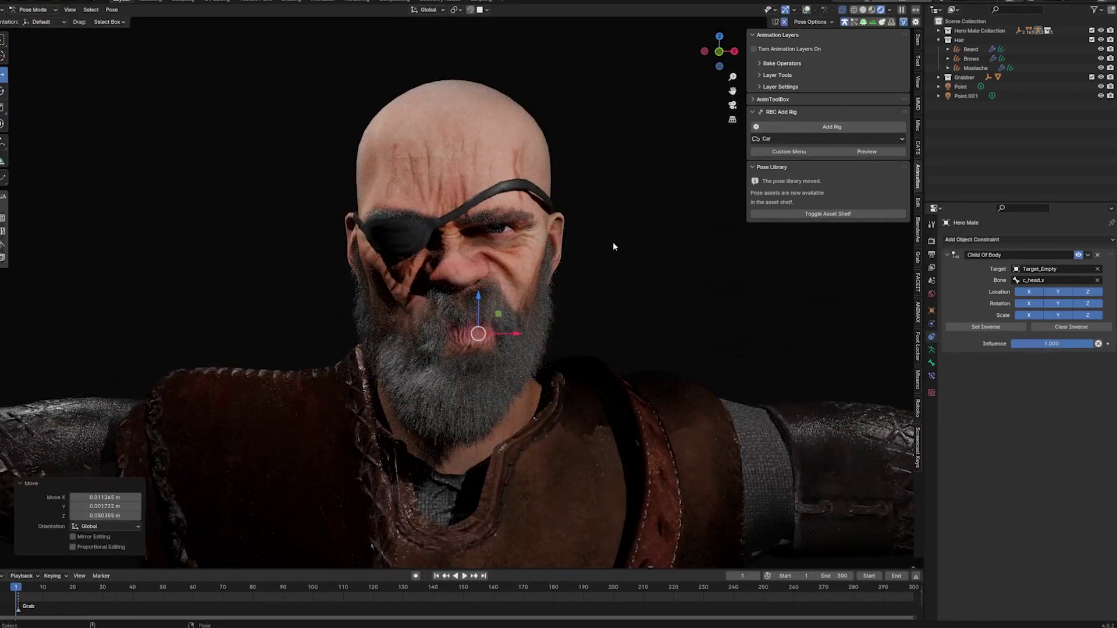
{"action": "left_click", "coordinate": [613, 246]}
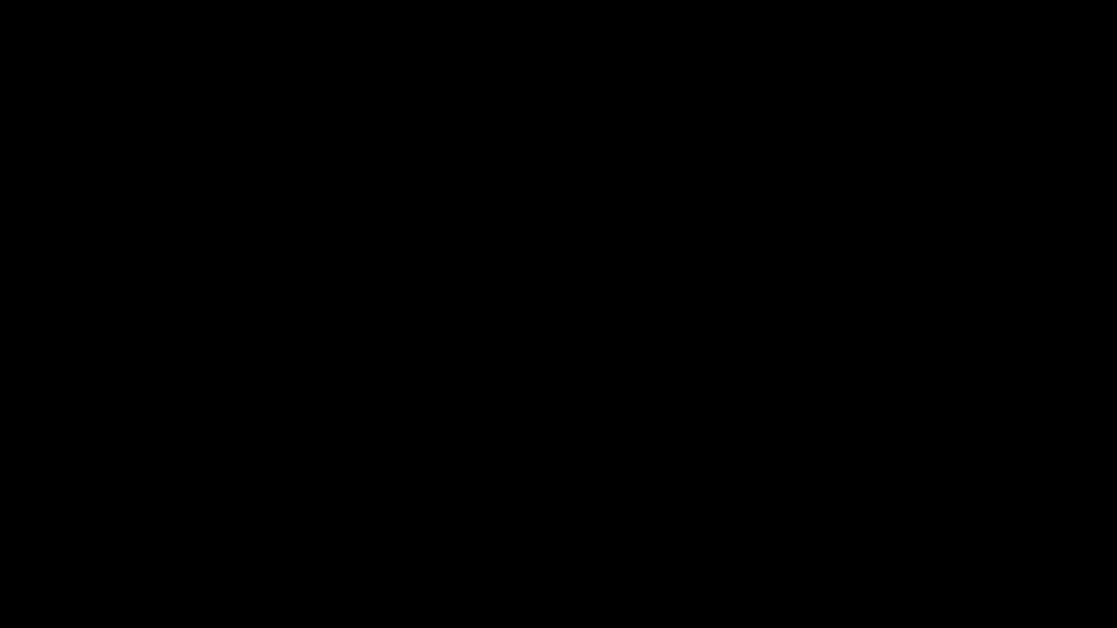